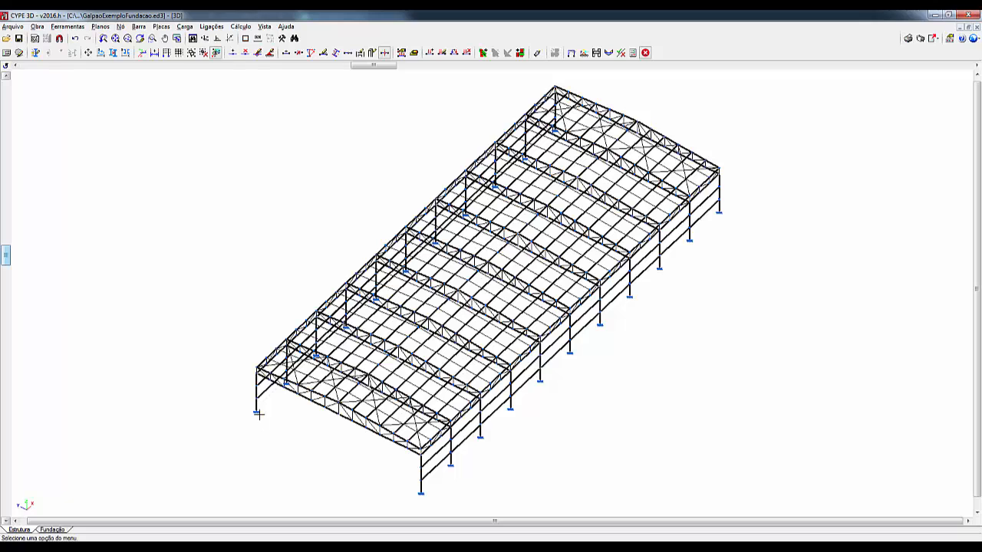
Step: Examine the licence's list of applications and modules for the footing, block and CYPE 3D entries
left_click(286, 26)
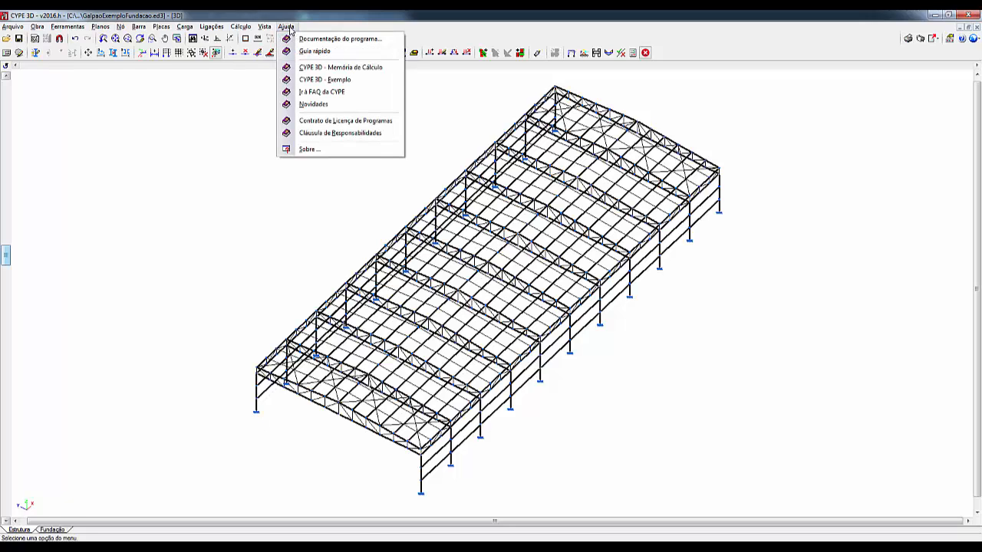
left_click(307, 150)
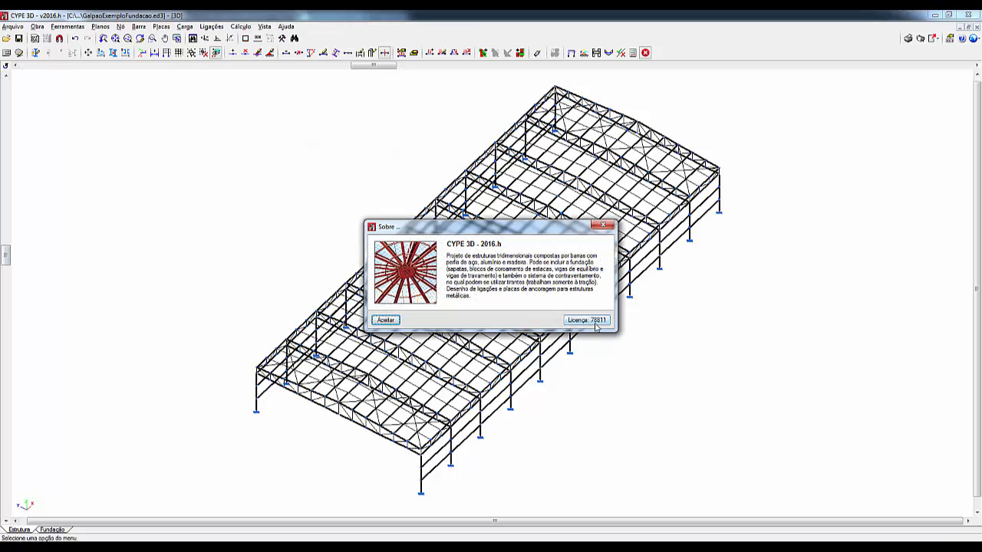
left_click(597, 322)
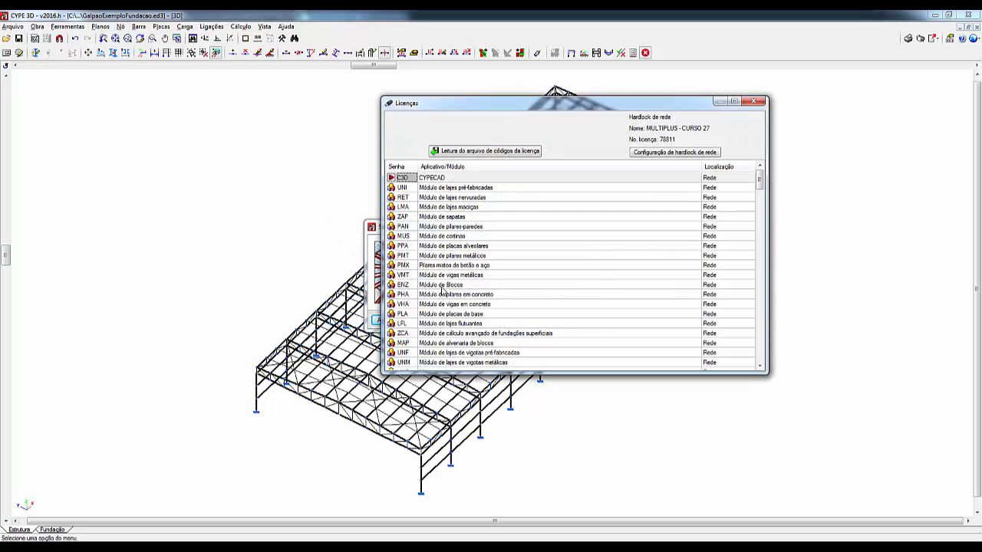
left_click(441, 286)
left_click(443, 221)
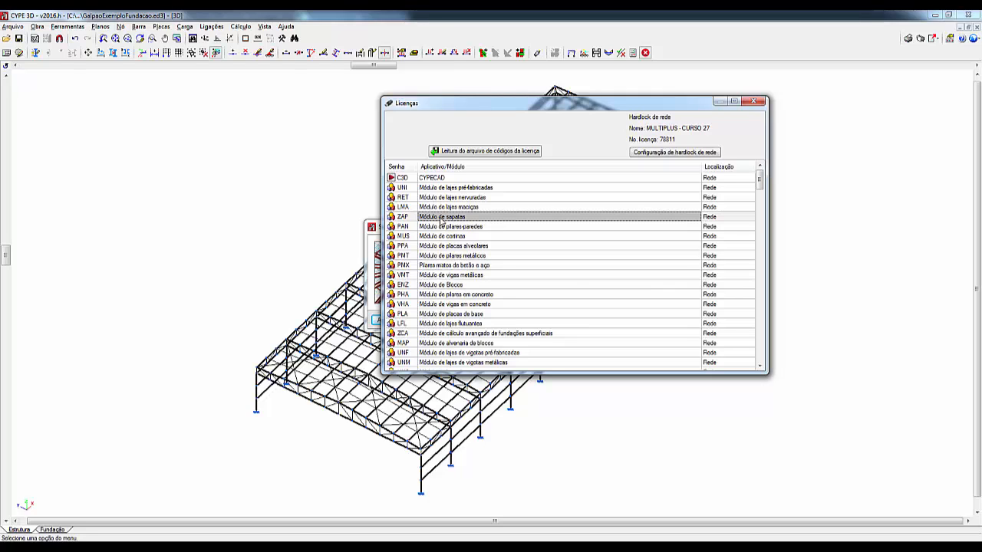
scroll(454, 361, "down", 3)
scroll(454, 361, "down", 1)
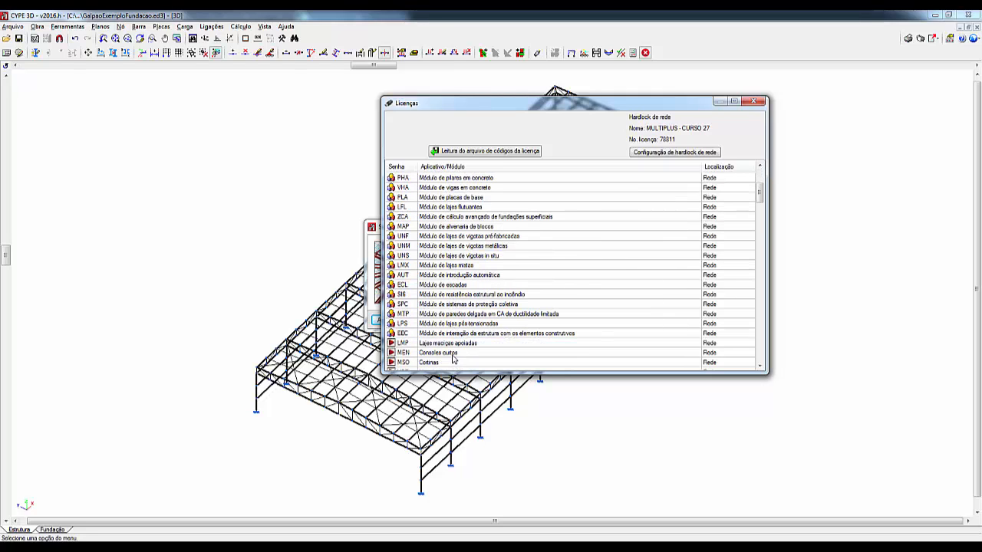
scroll(454, 359, "down", 1)
scroll(453, 359, "down", 3)
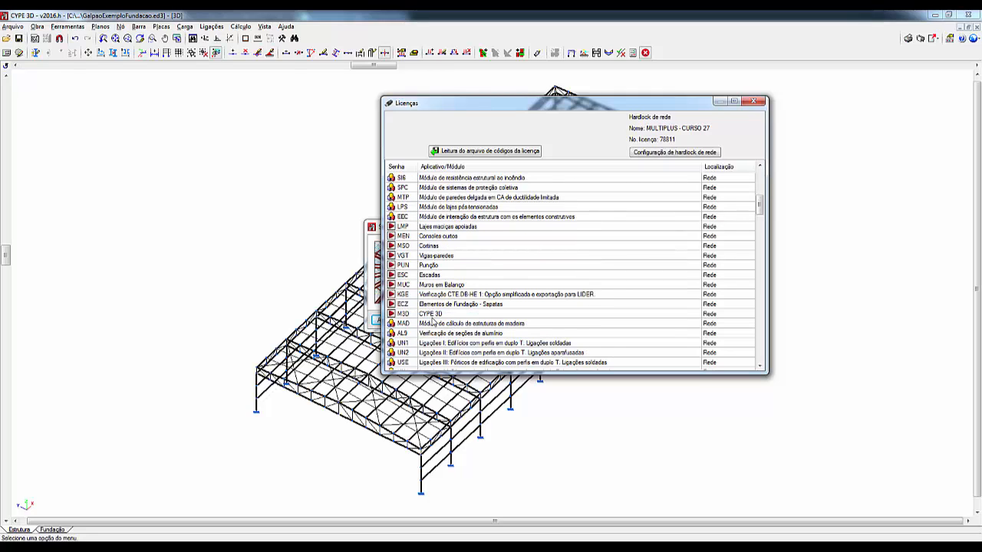
scroll(443, 349, "down", 1)
scroll(443, 350, "down", 1)
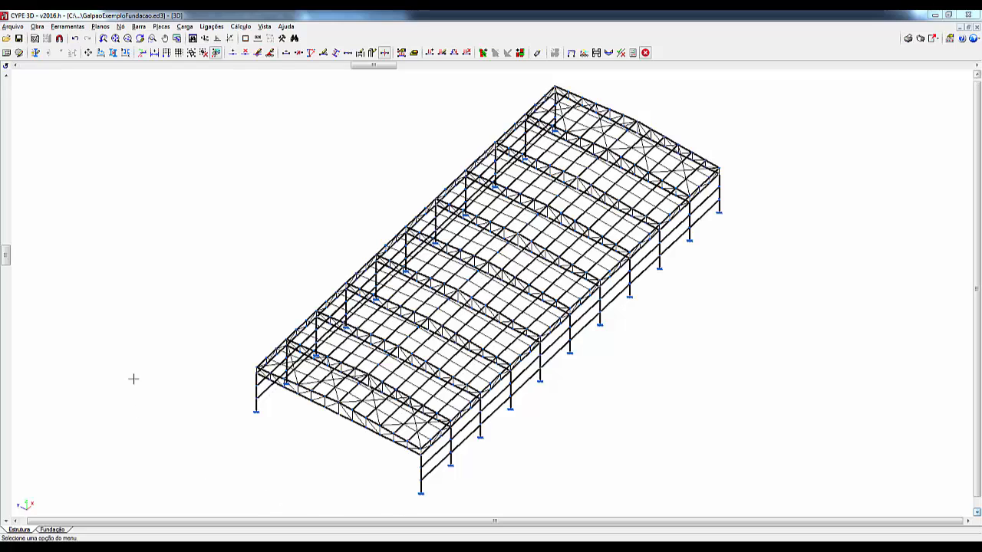
Step: In the foundation's general data, exclude the wind and seismic load combinations
left_click(53, 530)
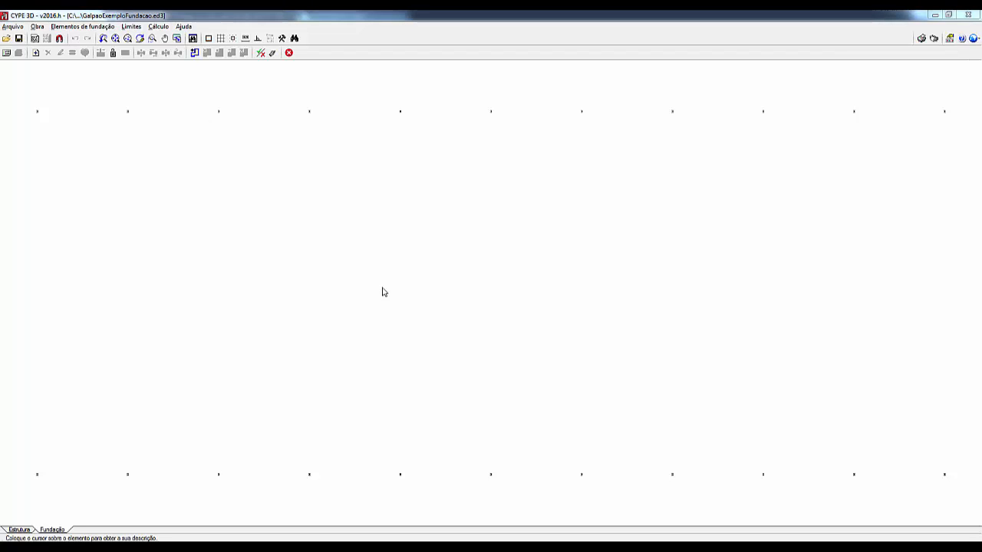
left_click(36, 26)
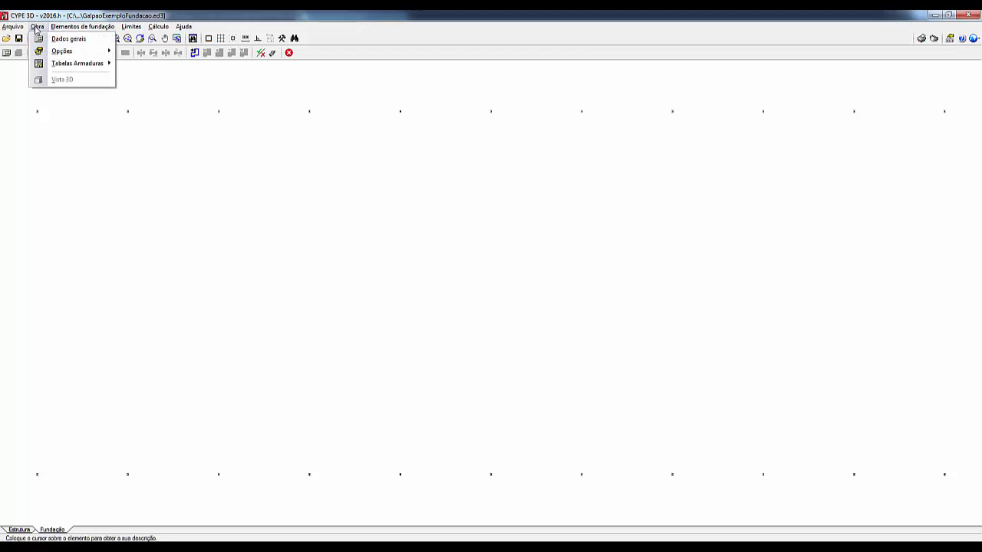
left_click(51, 40)
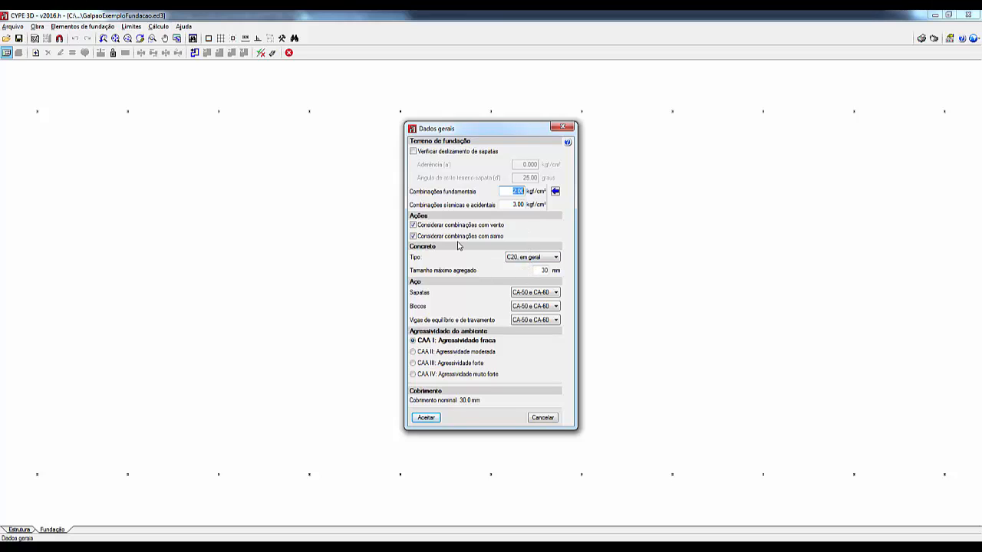
left_click(414, 225)
left_click(413, 235)
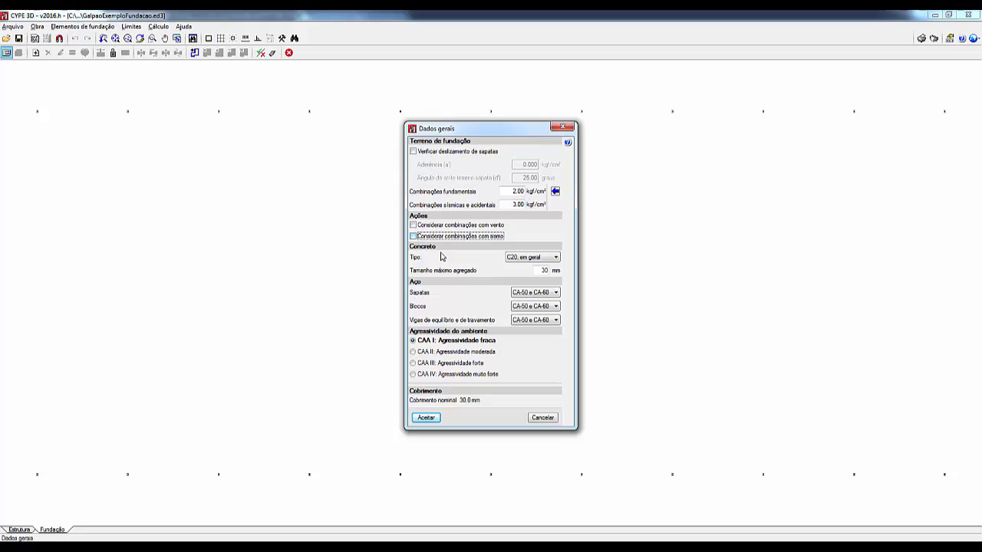
Step: Set the foundation concrete type to "C25, em geral" and accept the general data
left_click(548, 258)
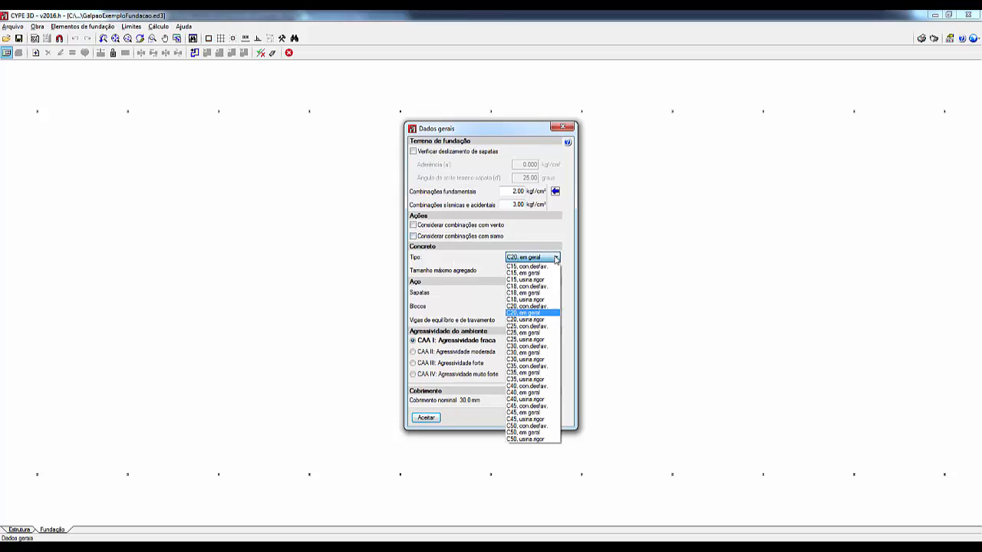
left_click(538, 334)
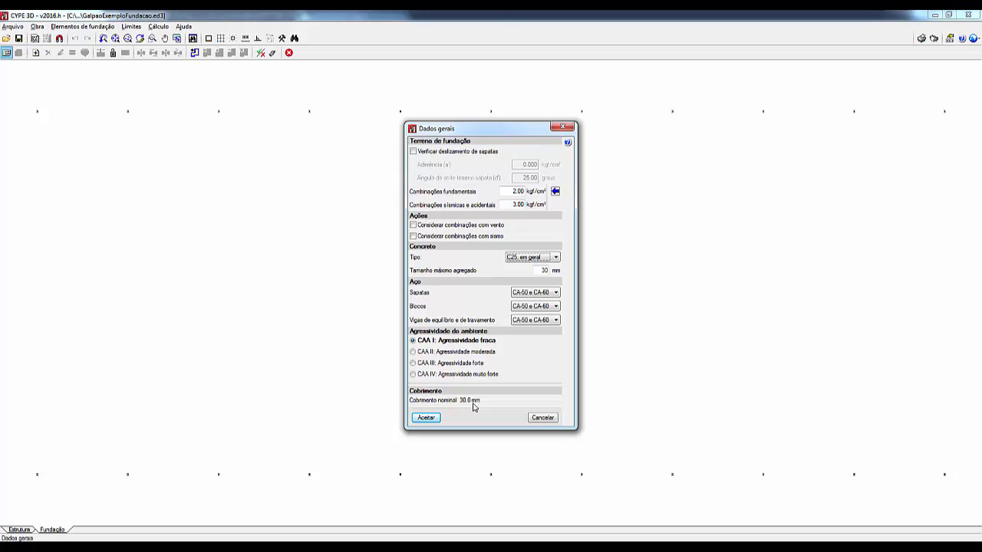
left_click(426, 417)
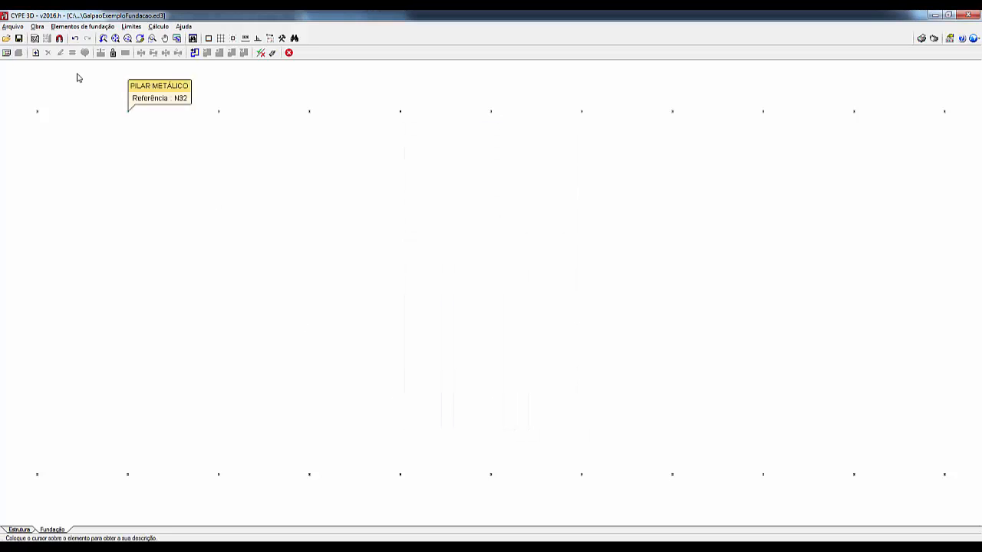
Step: Set the top, bottom and lateral concrete covers of footings and blocks to 5 cm
left_click(38, 28)
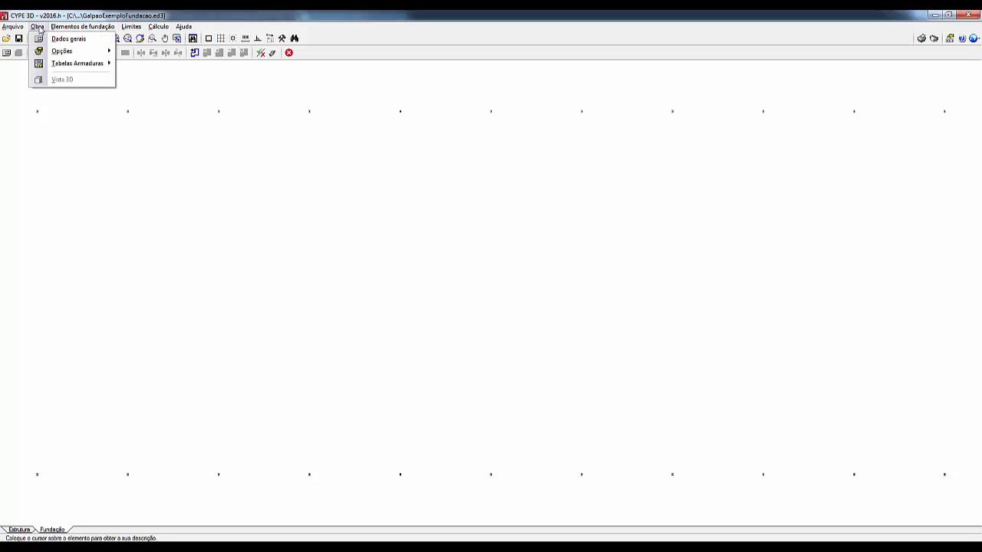
mouse_move(59, 55)
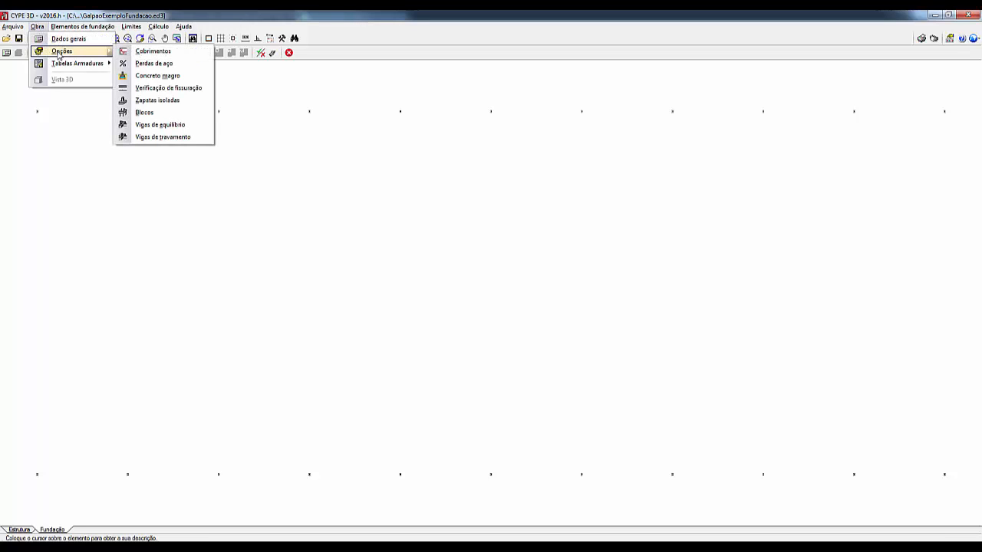
left_click(179, 51)
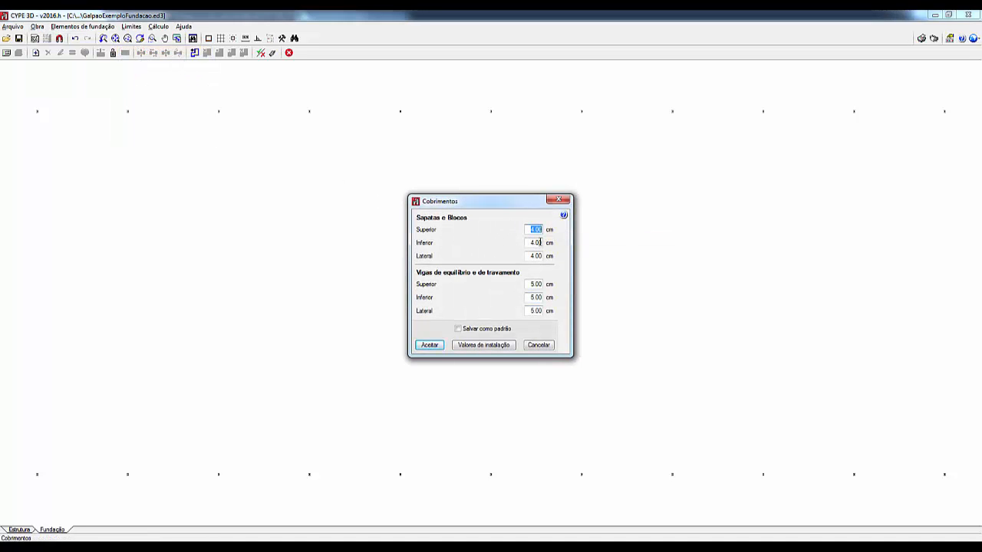
type("5")
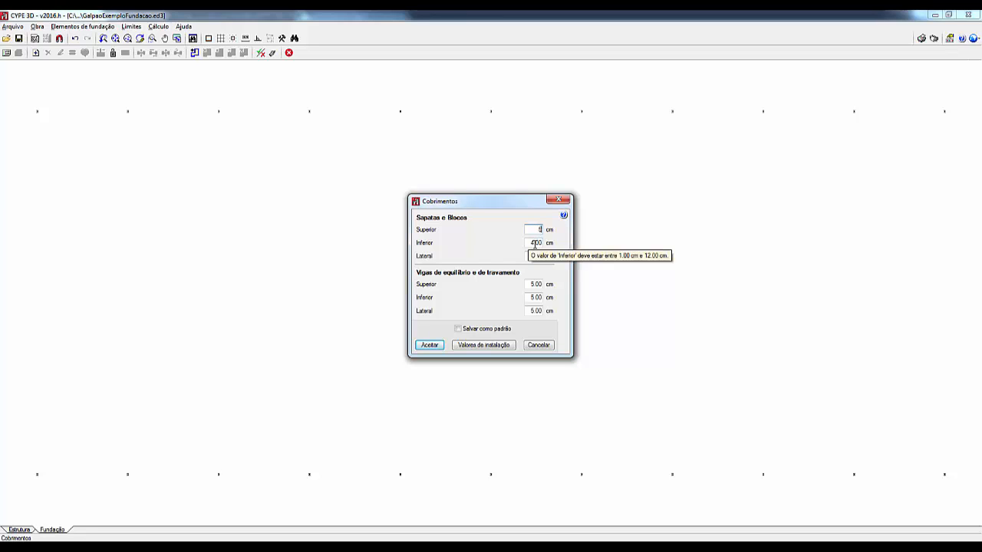
key("Tab")
type("5")
key("Tab")
type("5")
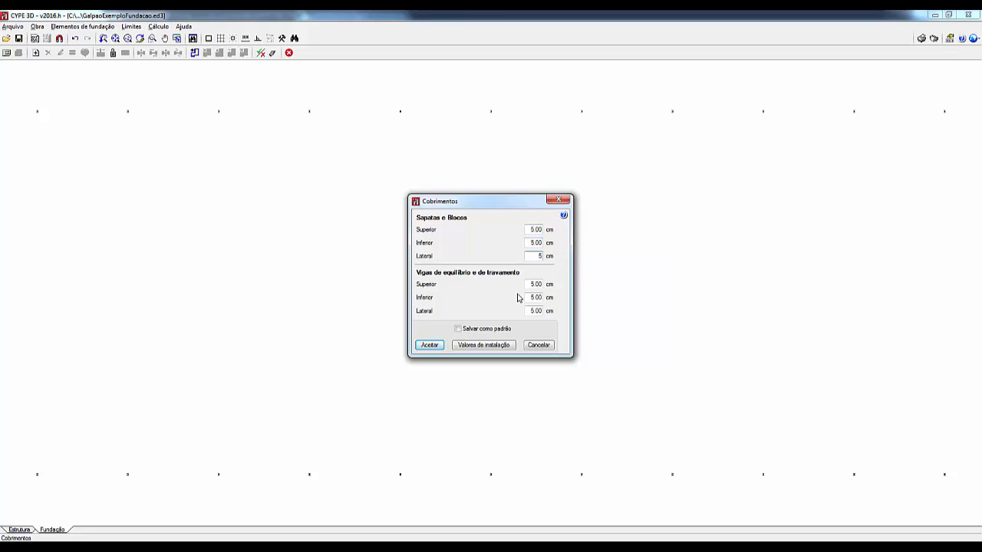
key("Tab")
left_click(429, 345)
Step: Review the steel loss percentages for footings, blocks and foundation beams, and accept them as they are
left_click(43, 27)
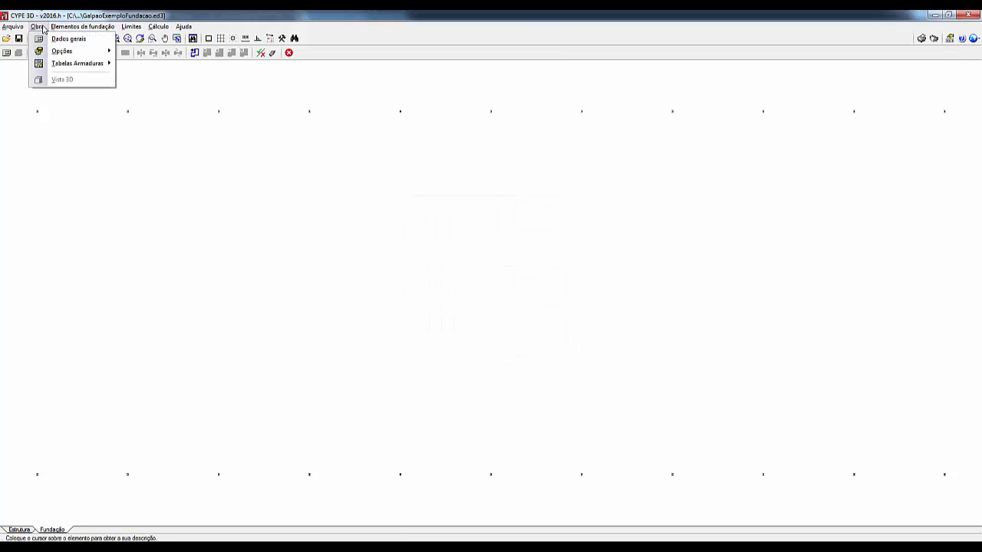
mouse_move(66, 51)
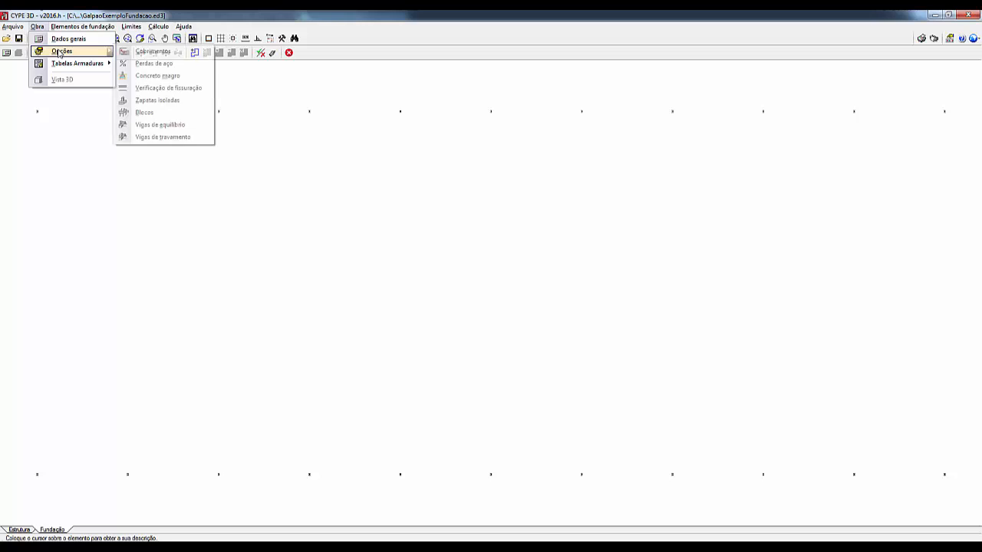
left_click(185, 68)
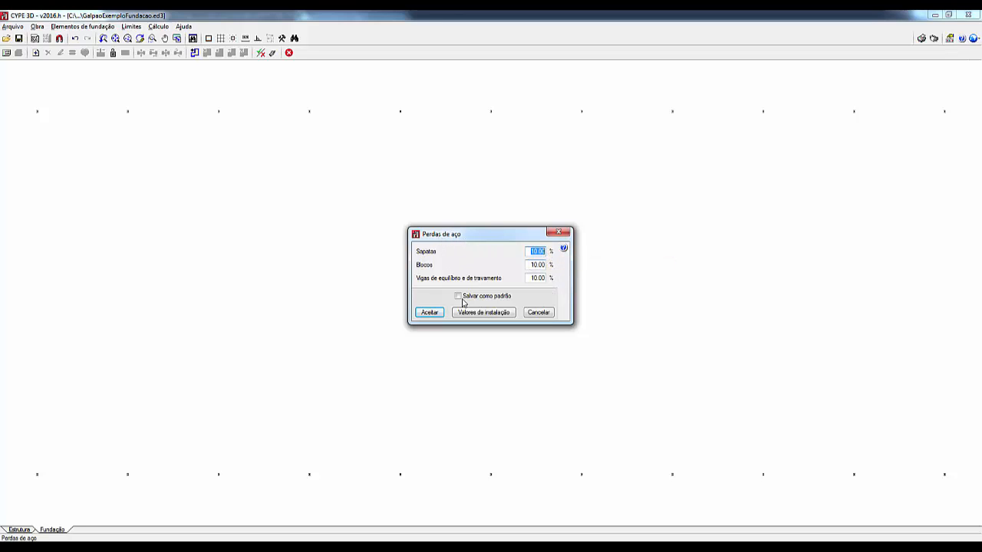
left_click(430, 313)
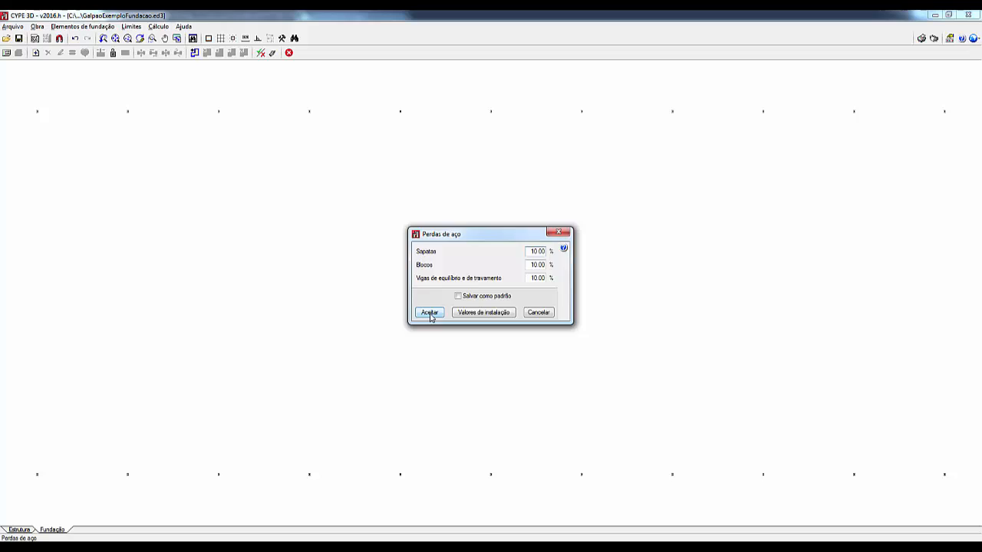
Step: Review the lean concrete options for footings, blocks and foundation beams without changing them
left_click(40, 29)
mouse_move(57, 55)
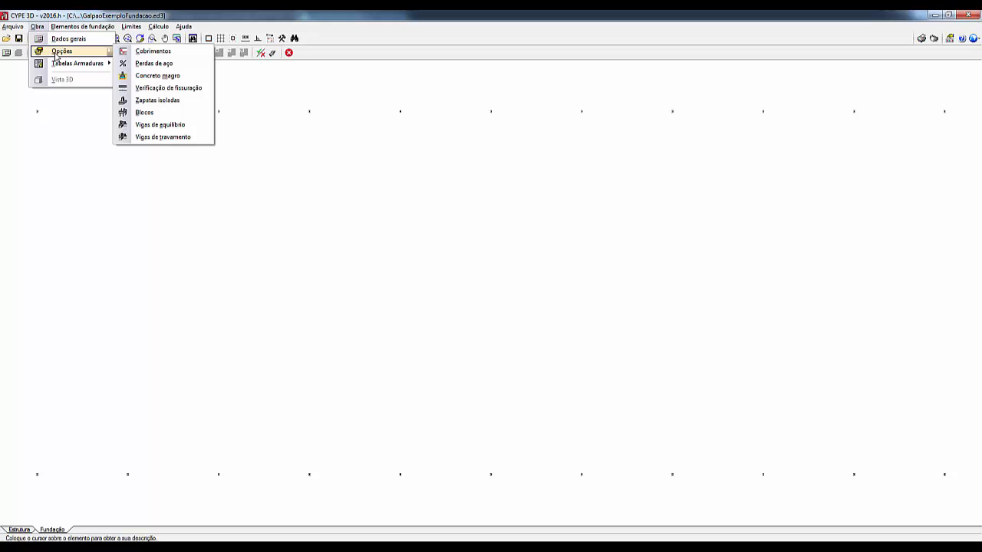
left_click(160, 76)
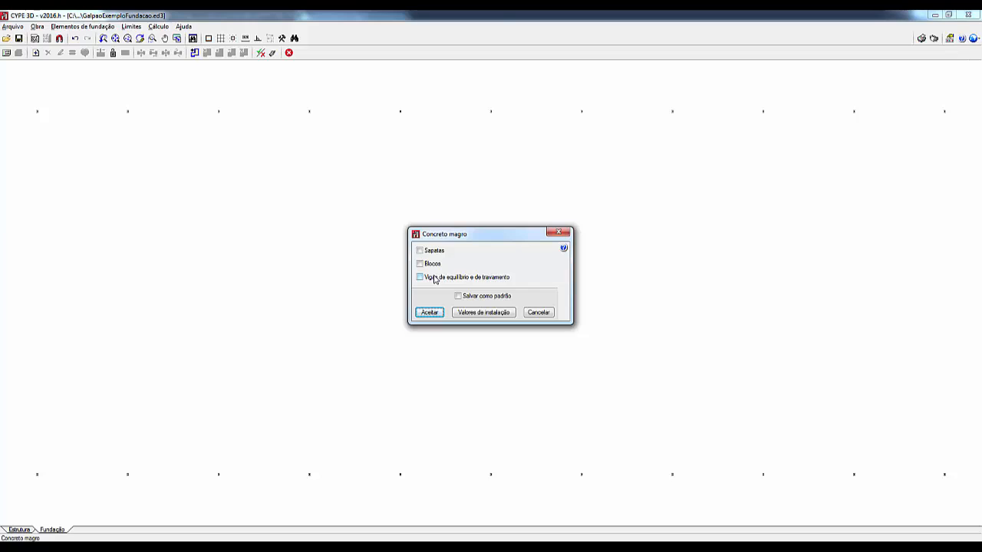
left_click(539, 313)
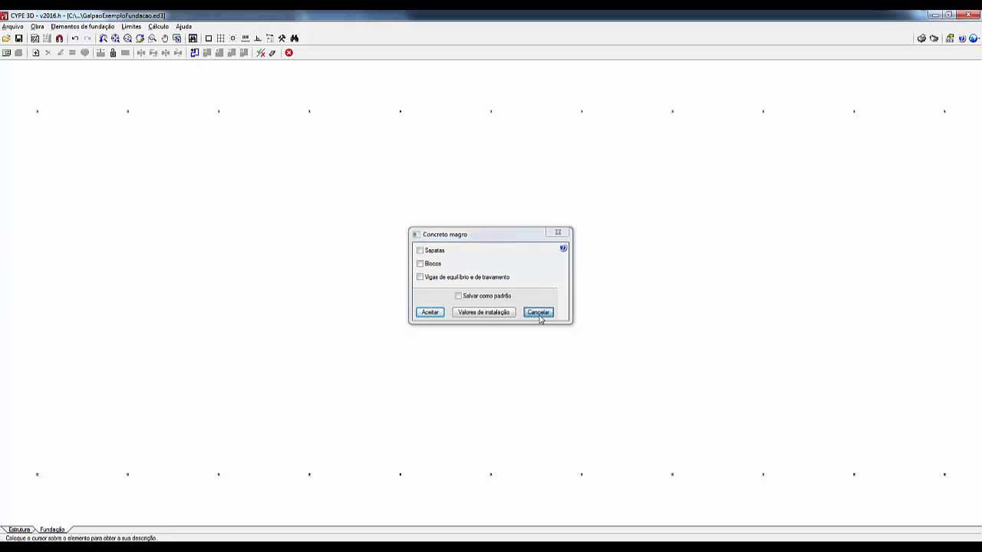
Step: Try enabling crack verification for footings, then disable it again and accept the options
left_click(36, 27)
mouse_move(55, 52)
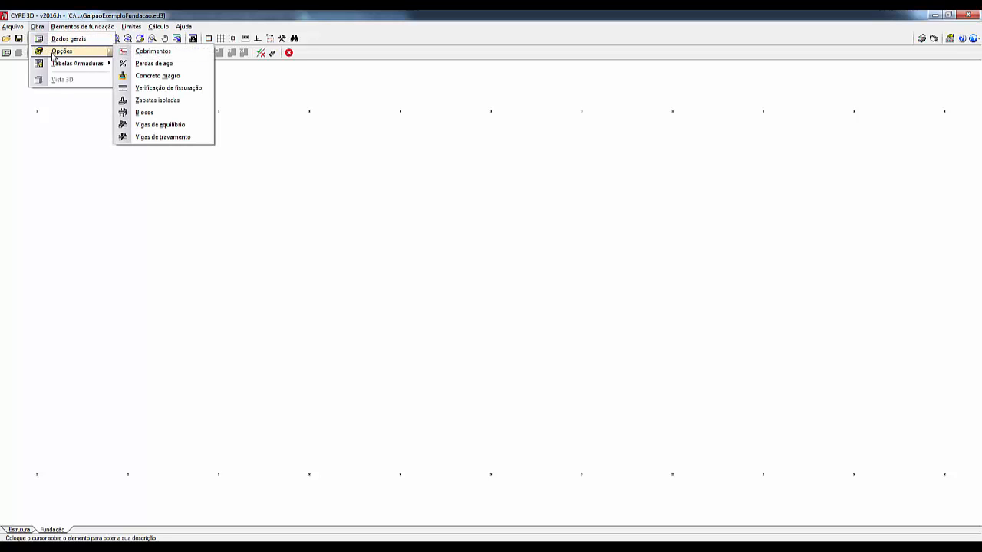
left_click(188, 90)
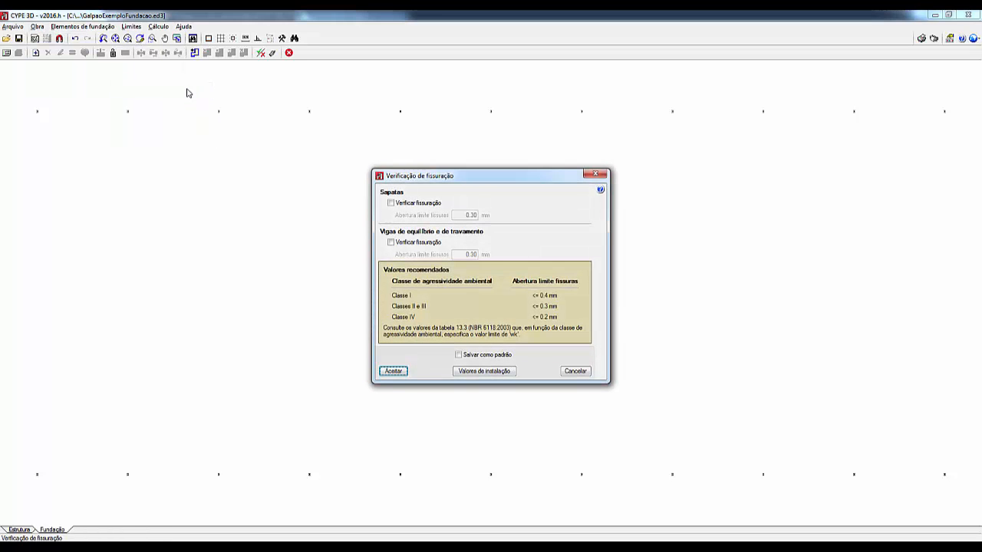
left_click(392, 205)
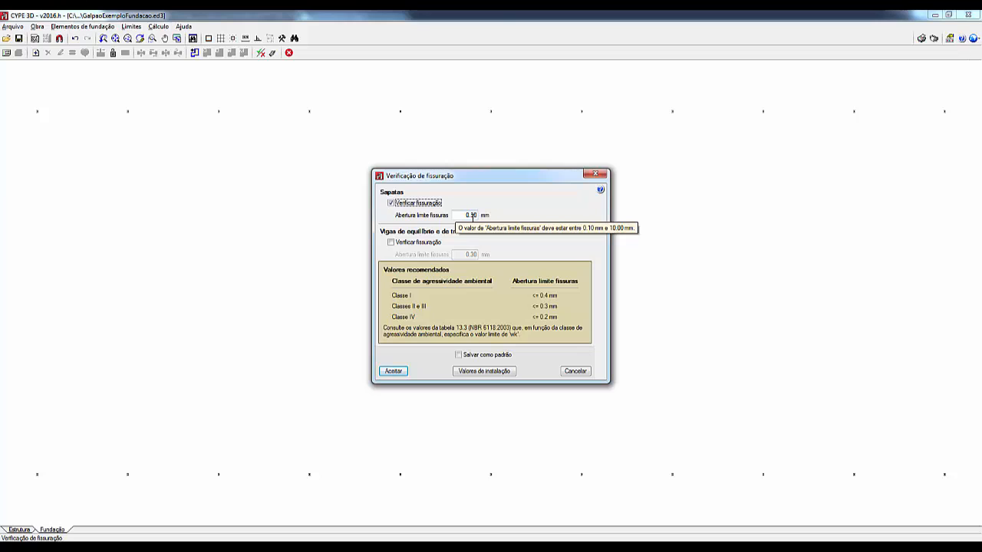
left_click(392, 204)
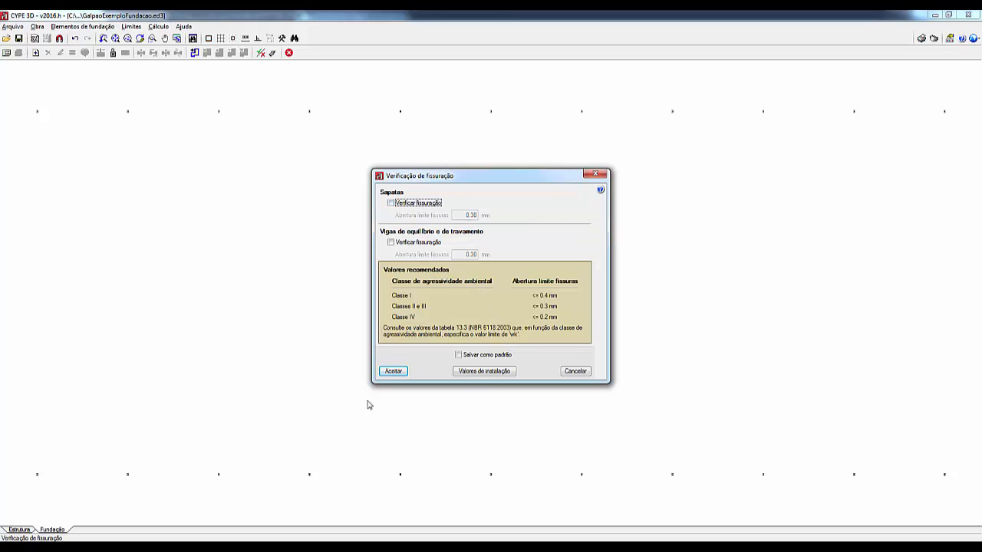
left_click(393, 371)
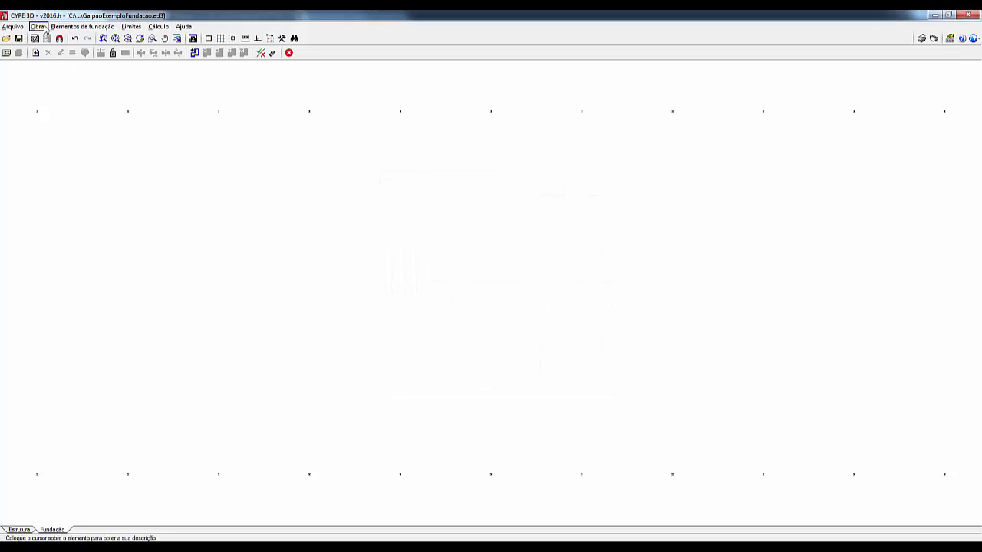
Step: Review the isolated footing options for general settings, perimeter reinforcement, types, combined rigidity and stress increment, and accept them as they are
left_click(38, 27)
mouse_move(92, 50)
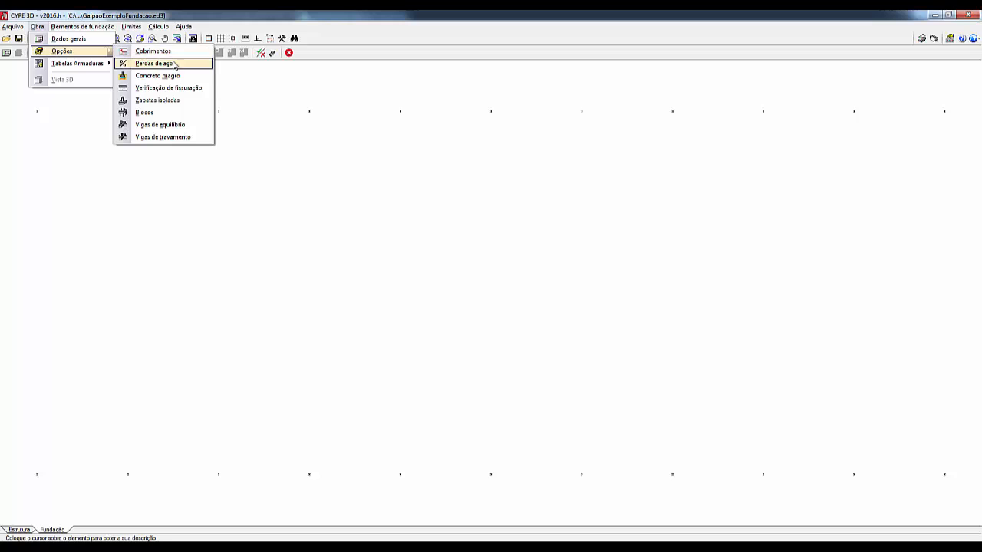
left_click(175, 101)
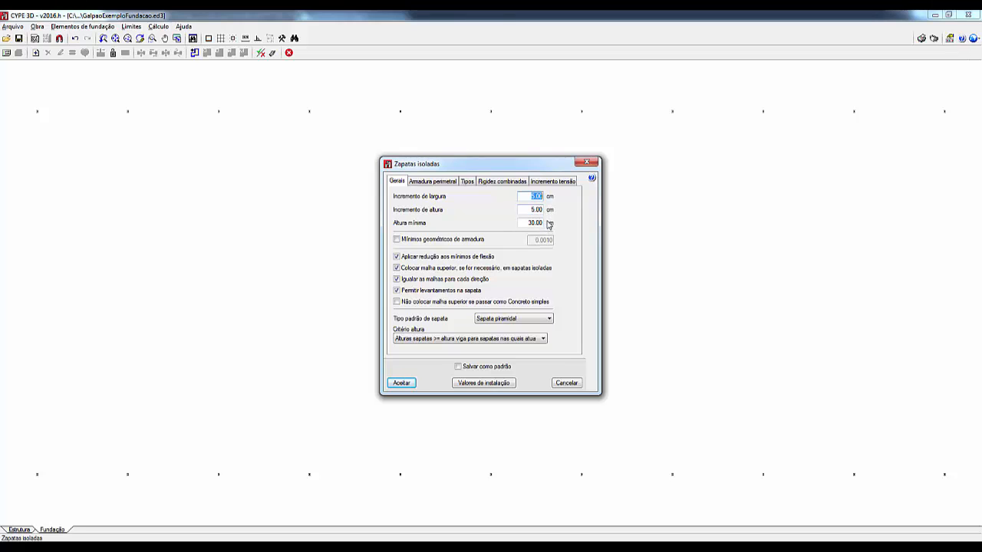
left_click(441, 181)
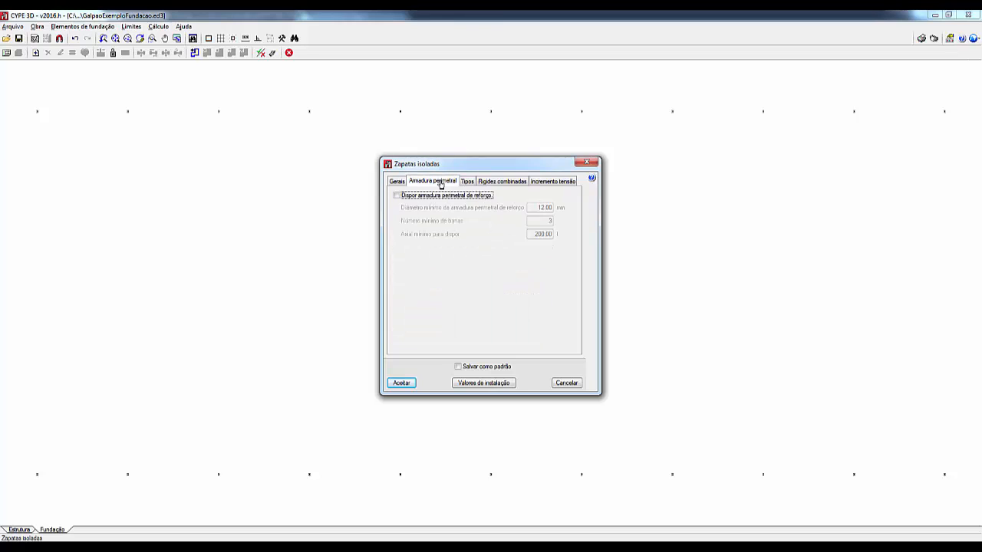
left_click(467, 183)
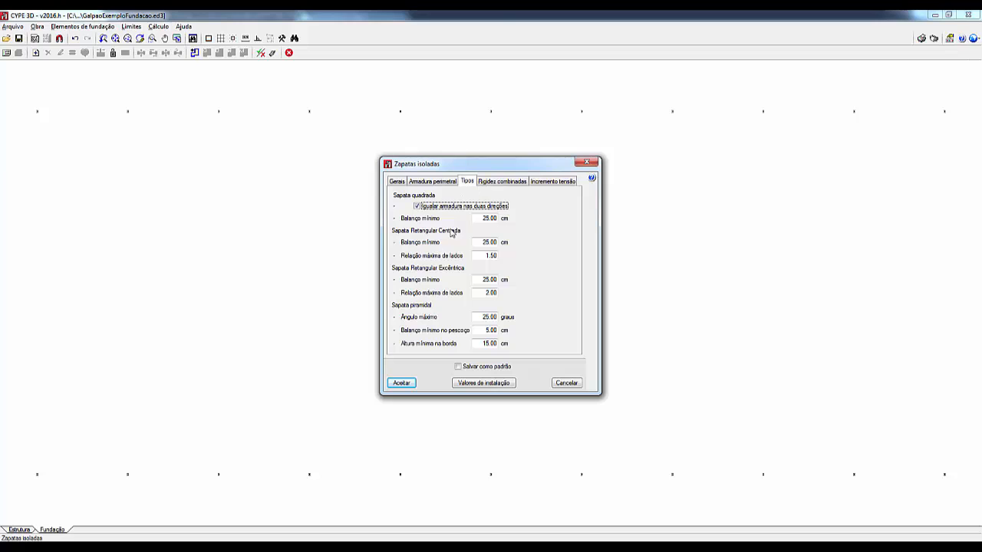
left_click(504, 182)
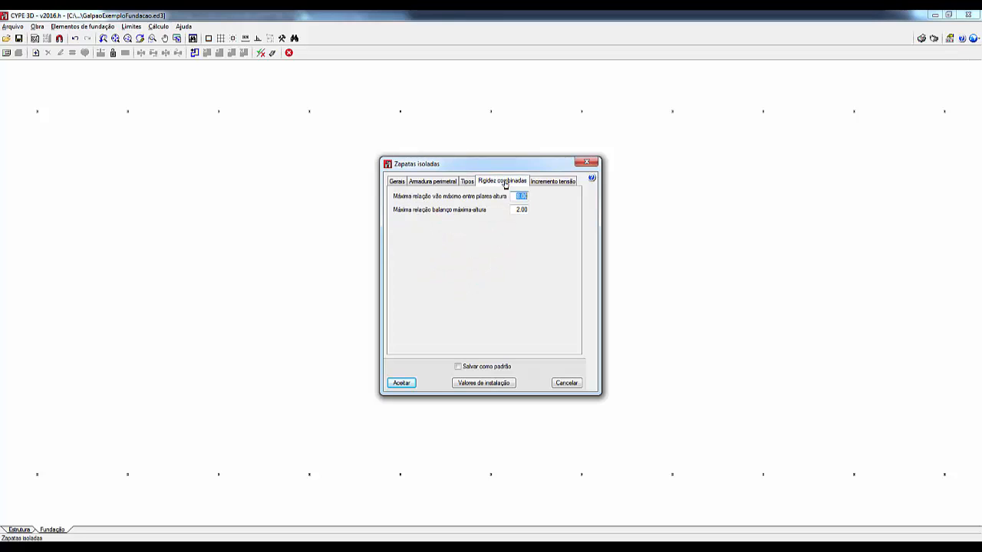
left_click(553, 181)
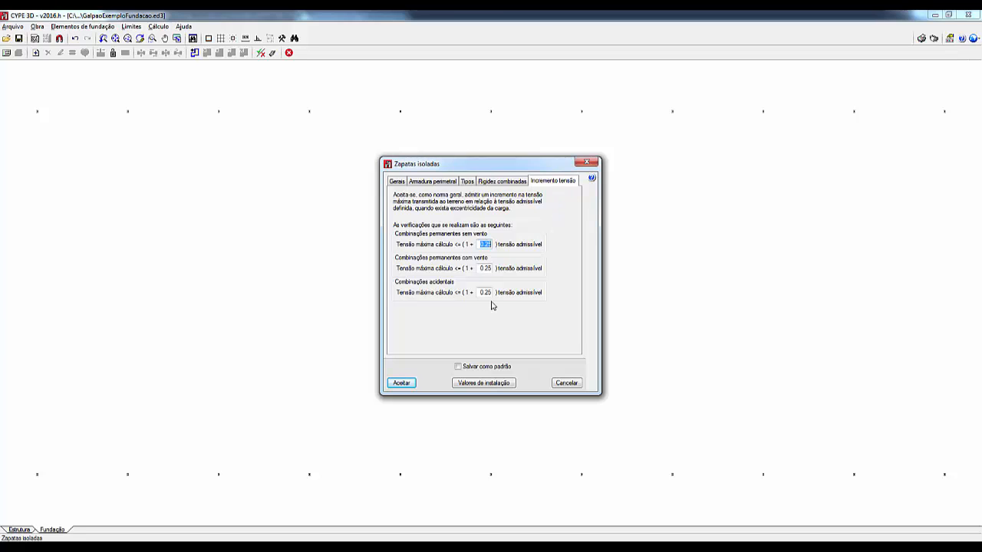
left_click(403, 383)
Step: Review the general options for pile caps (Blocos) and leave without changing them
left_click(37, 26)
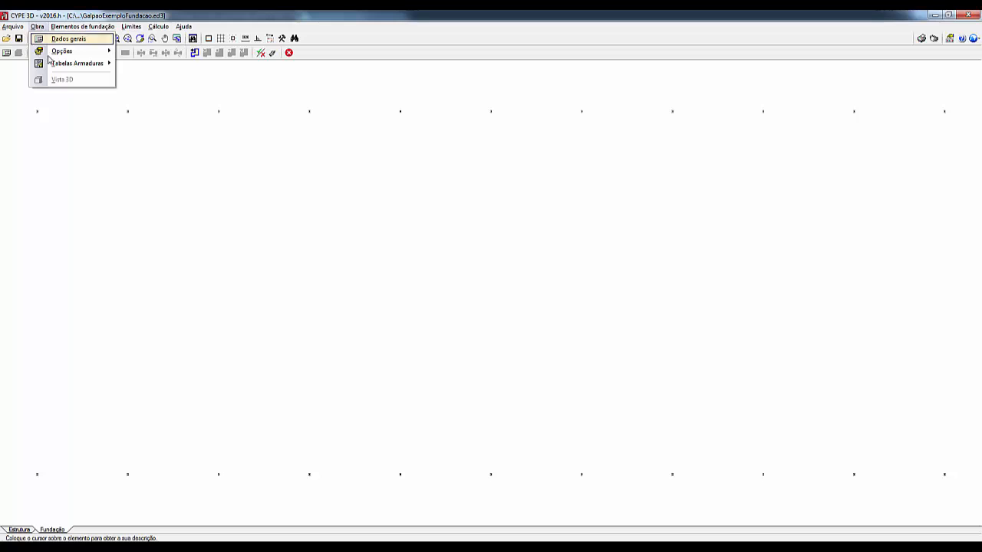
mouse_move(59, 55)
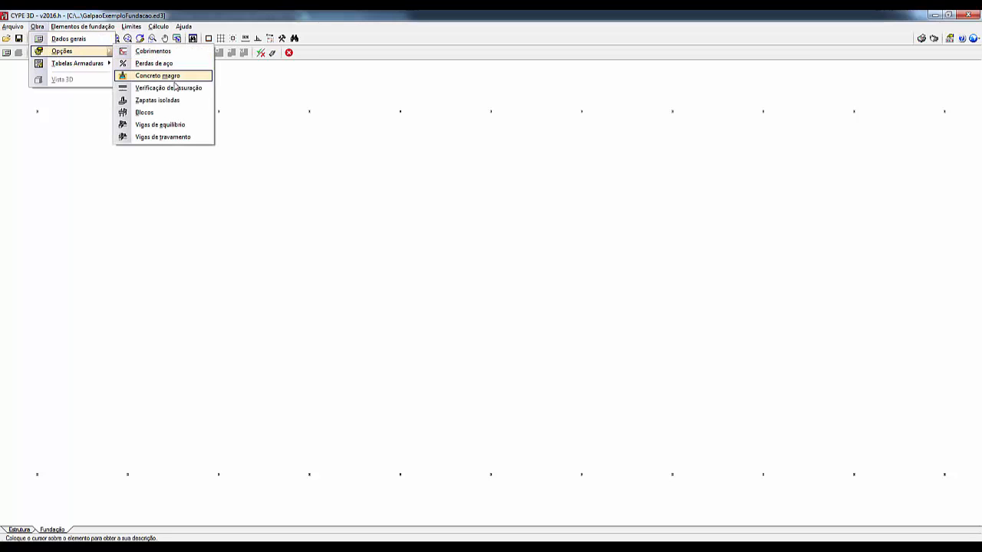
left_click(162, 112)
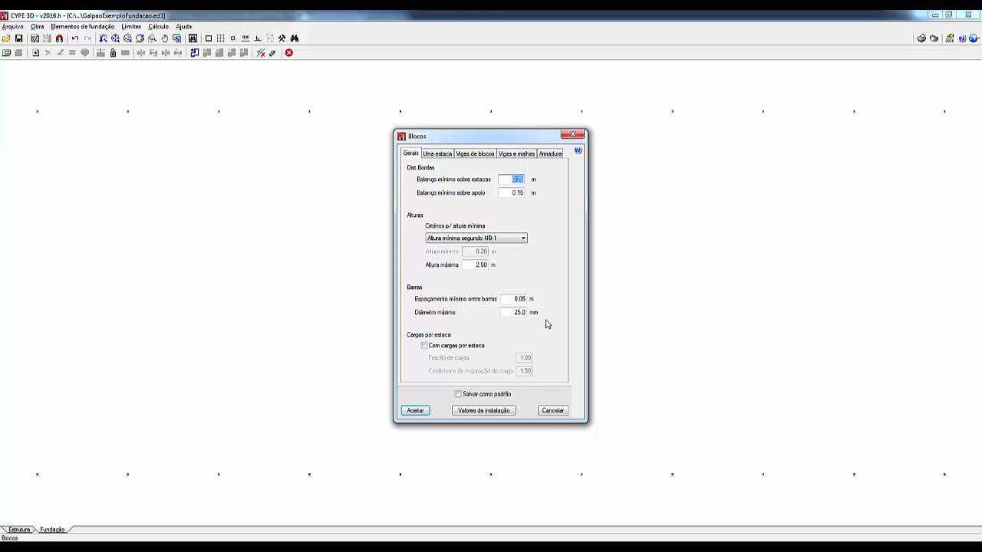
left_click(552, 411)
Step: Check the options for strap beams (Vigas de equilíbrio) and cancel without changes
left_click(37, 26)
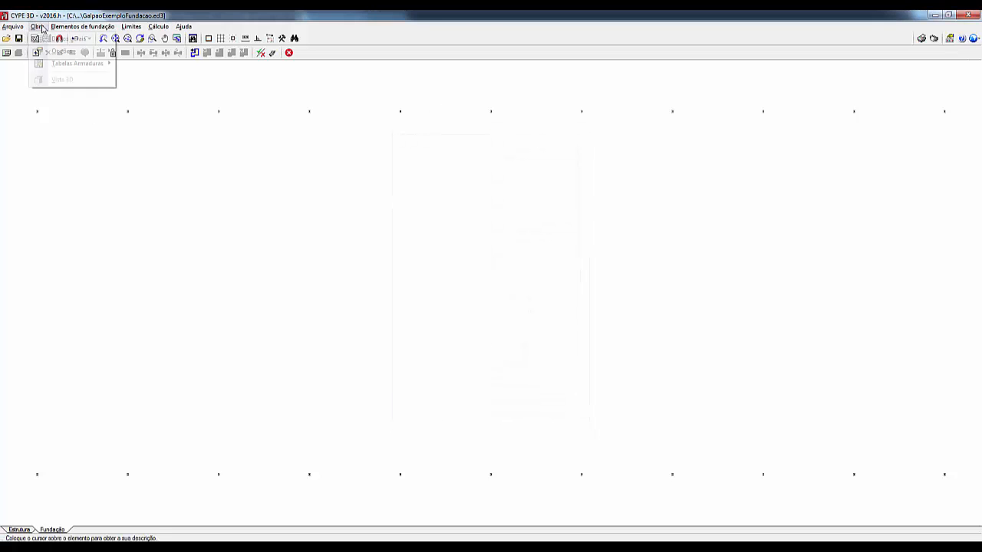
mouse_move(87, 52)
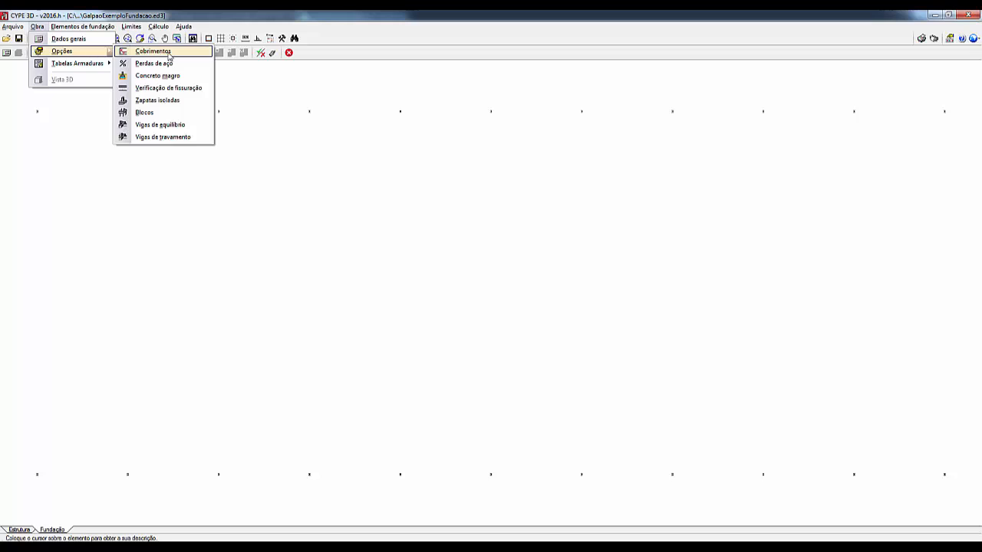
left_click(181, 125)
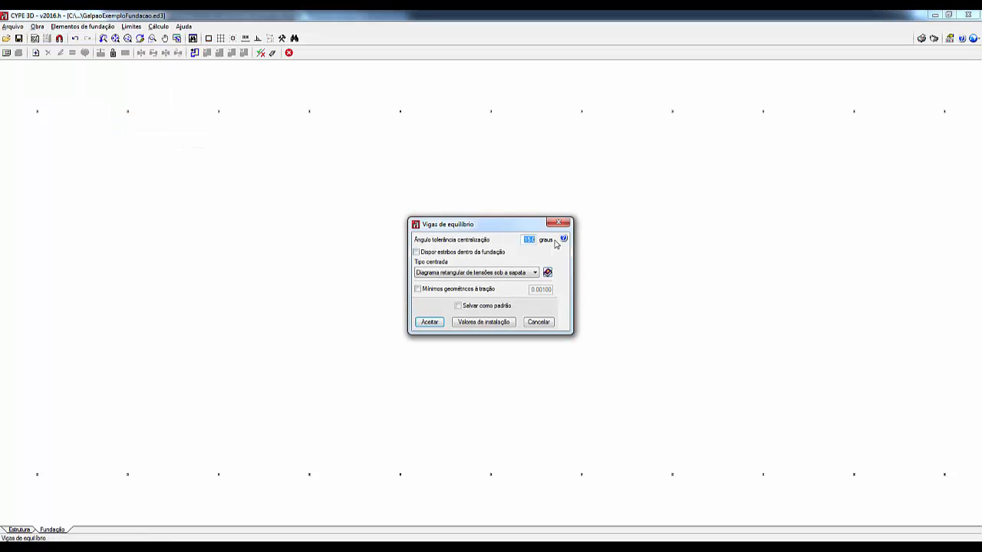
left_click(539, 322)
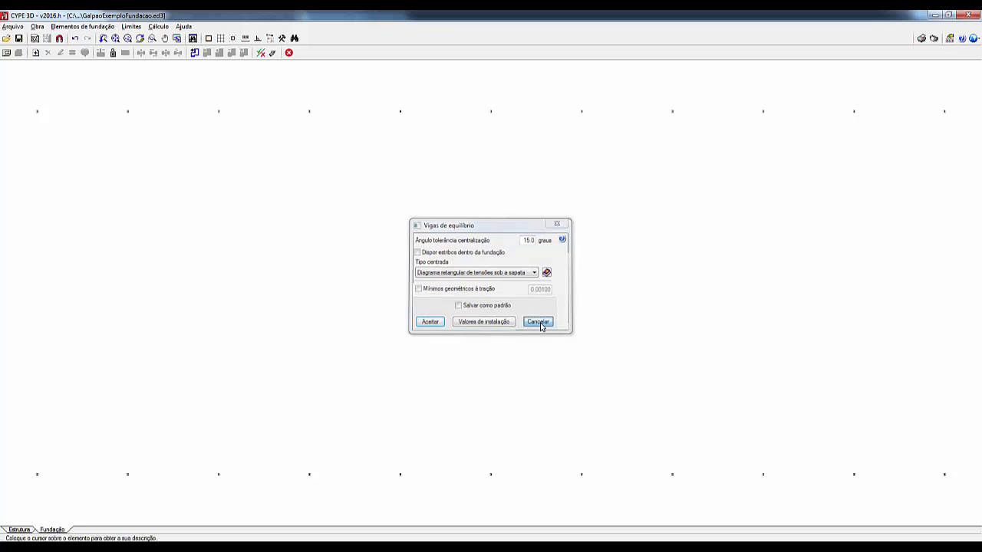
Step: Check the options for tie beams (Vigas de travamento) and cancel without changes
left_click(36, 26)
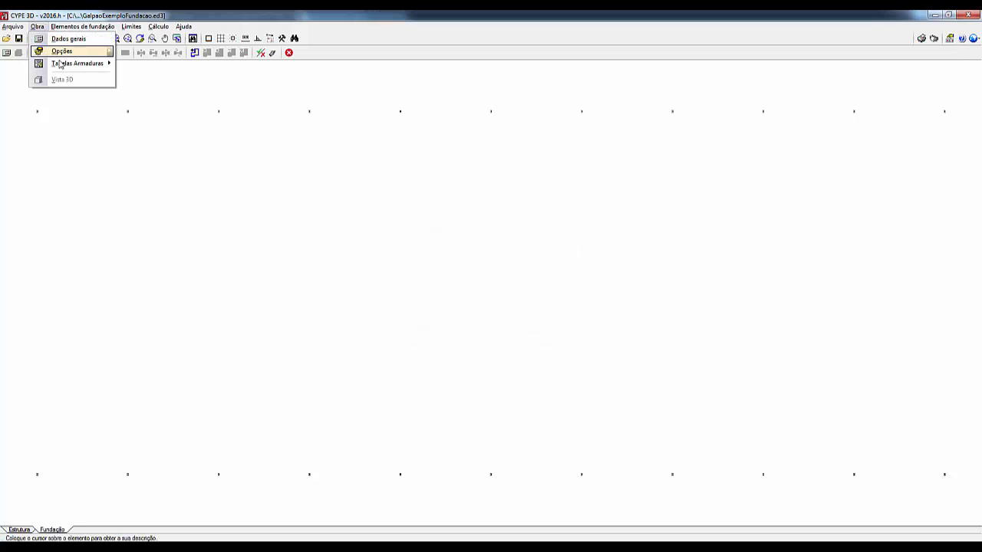
mouse_move(69, 51)
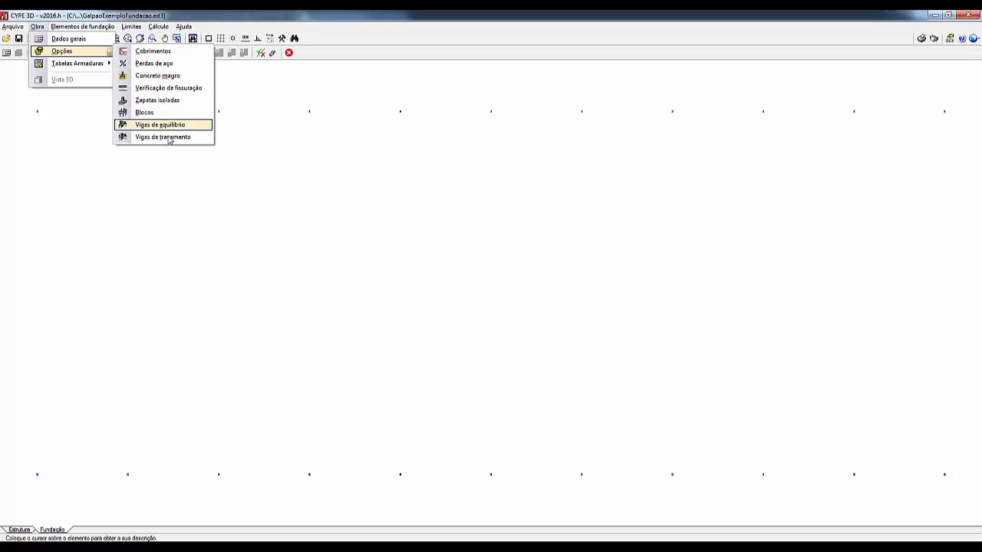
left_click(165, 137)
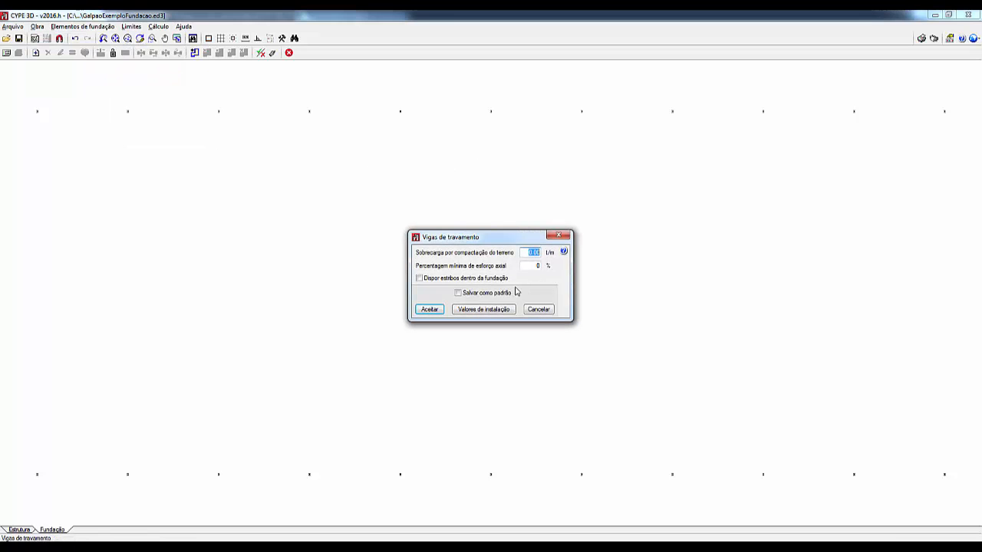
left_click(538, 310)
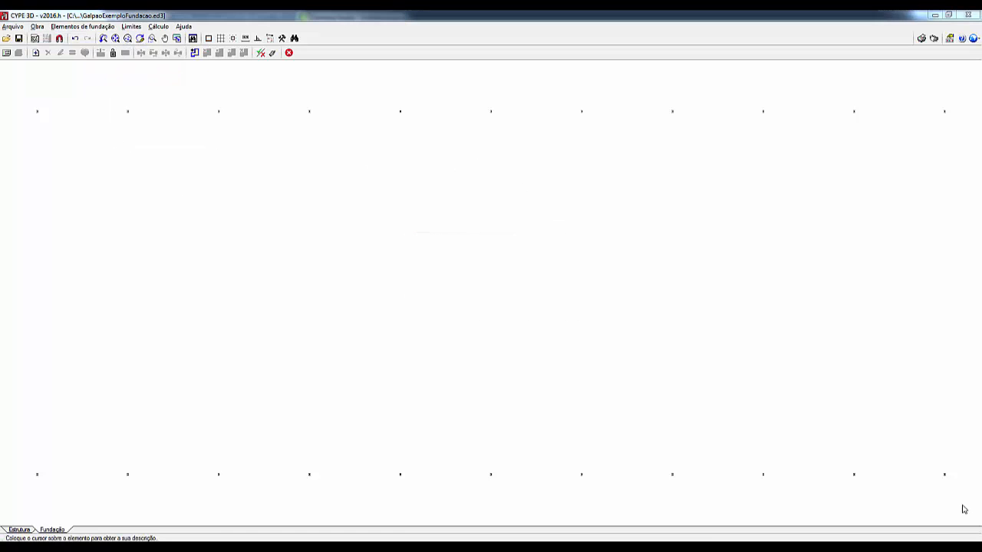
Step: Set the isolated footings to use a special reinforcement table, review its diameters and spacings, and accept the table
left_click(36, 26)
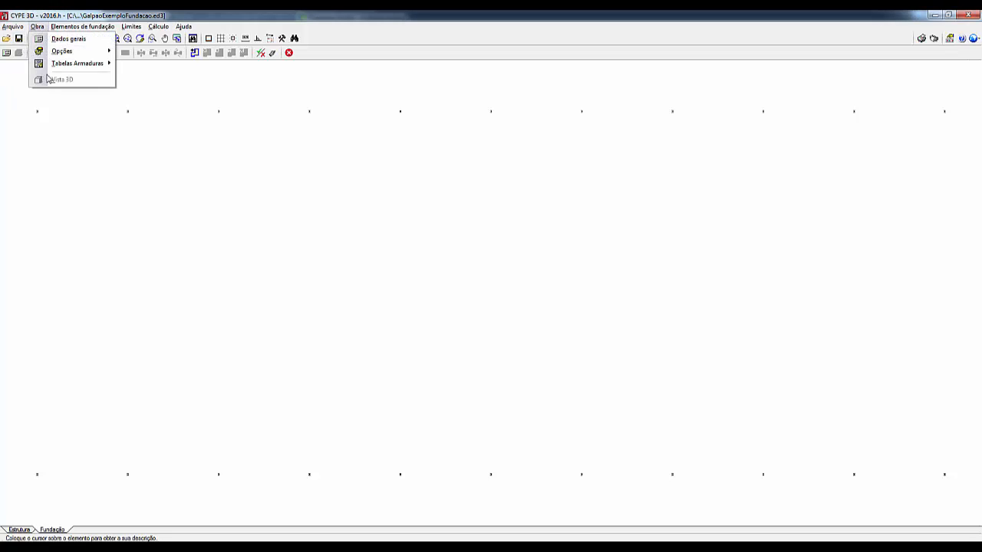
mouse_move(66, 67)
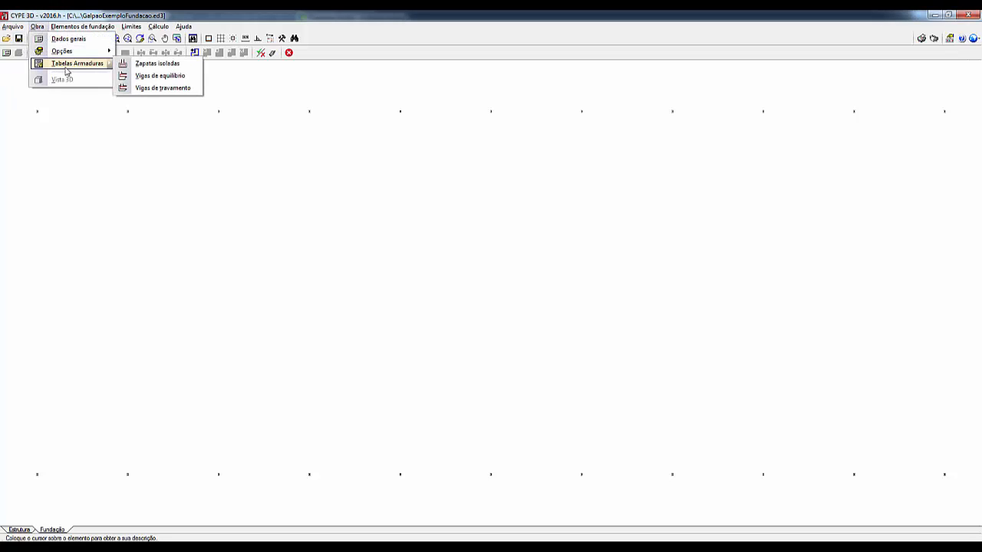
left_click(157, 64)
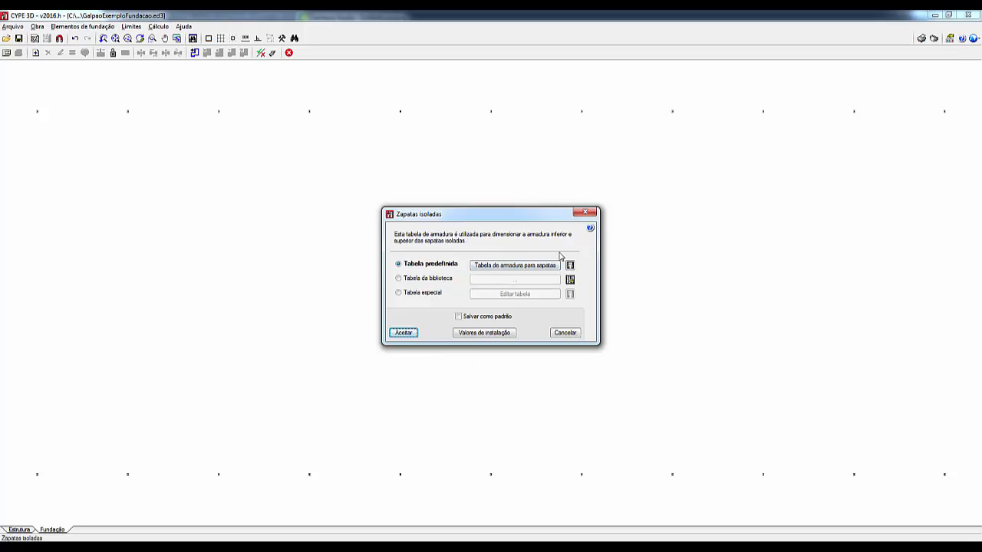
left_click(422, 296)
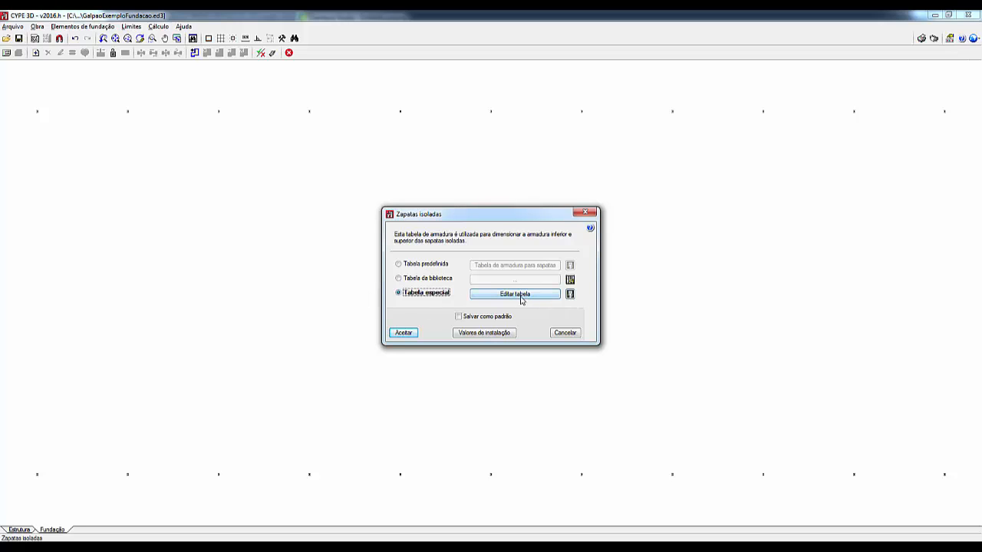
left_click(516, 298)
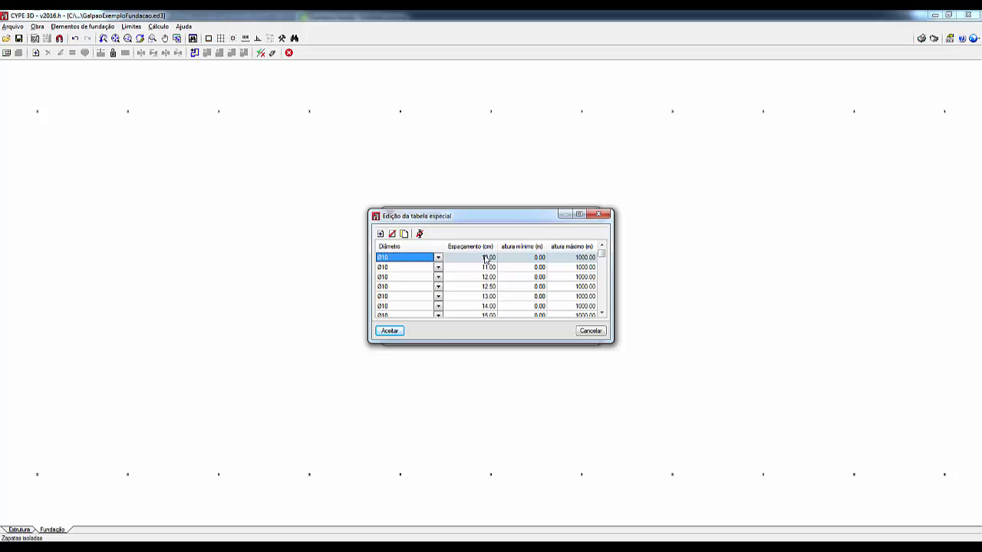
mouse_move(434, 219)
left_mouse_down()
mouse_move(450, 313)
mouse_move(428, 229)
left_mouse_up()
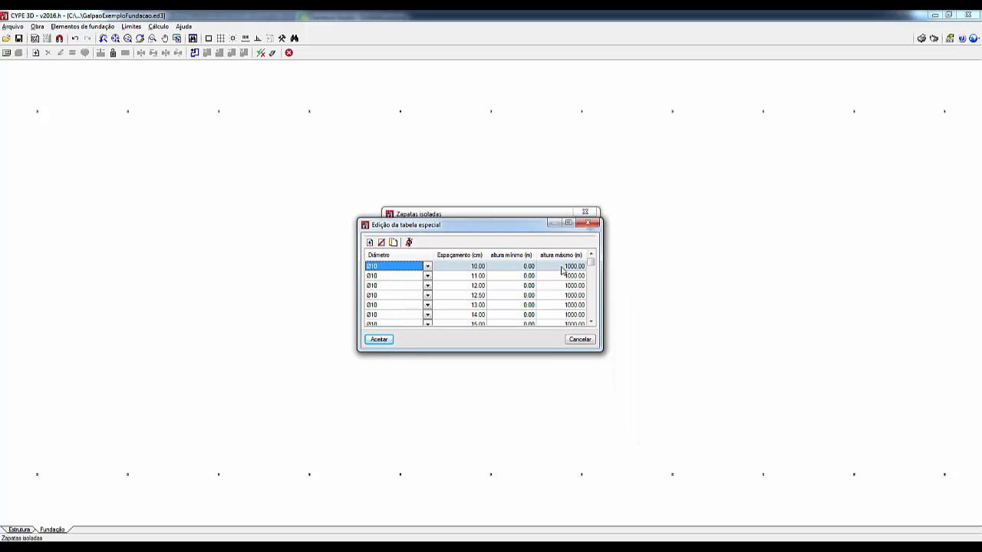
left_click_drag(595, 267, 591, 315)
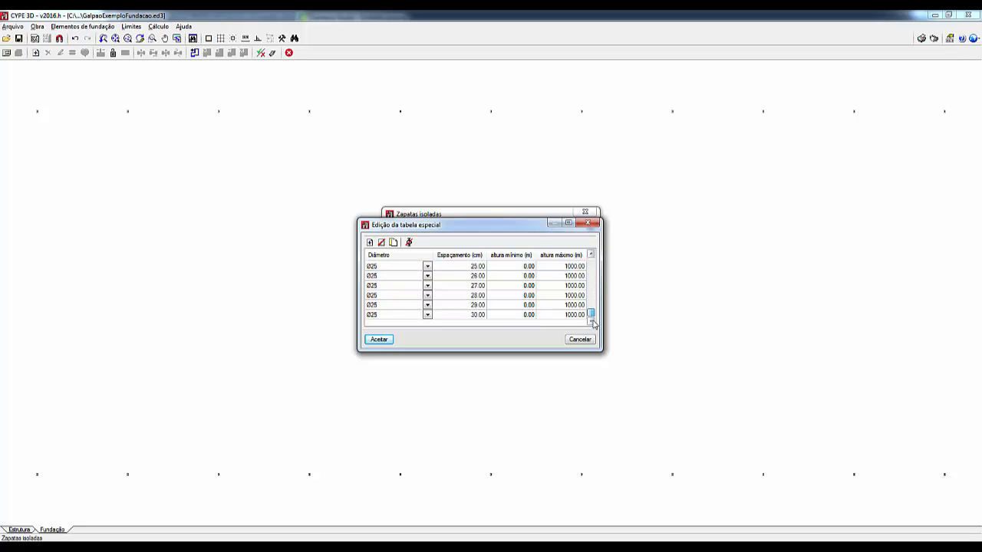
left_click(379, 339)
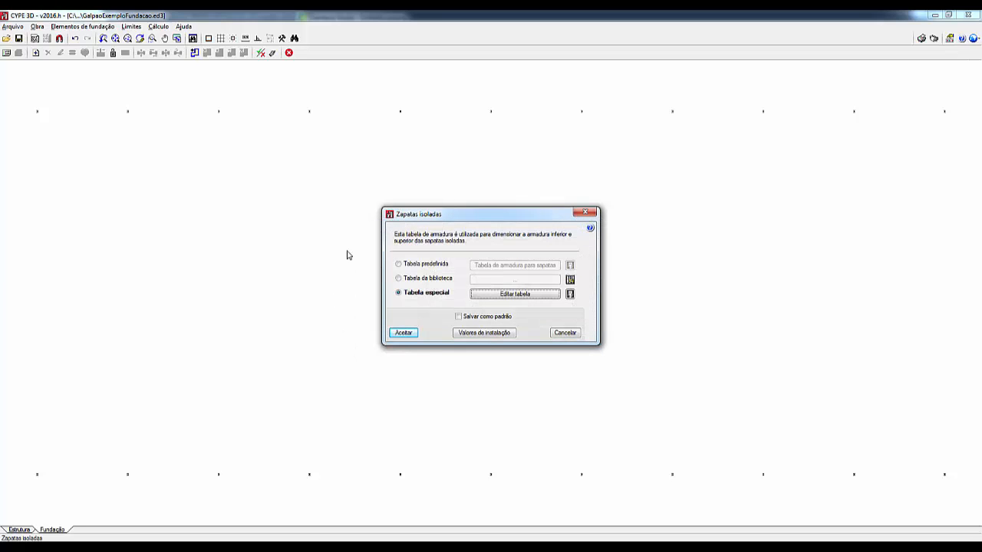
left_click(404, 333)
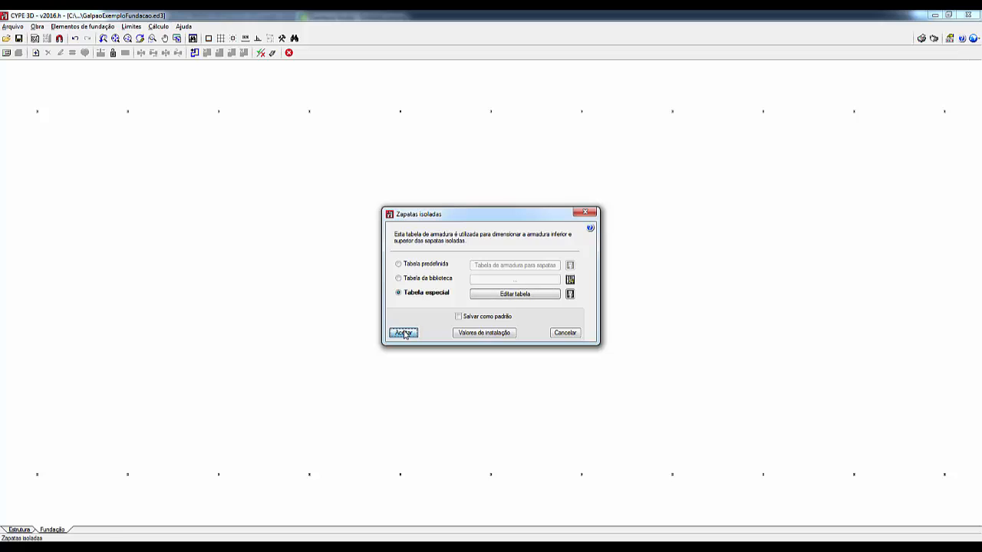
Step: Examine the special reinforcement table for strap beams (Vigas de equilíbrio) and cancel without keeping the selection
left_click(37, 26)
mouse_move(73, 69)
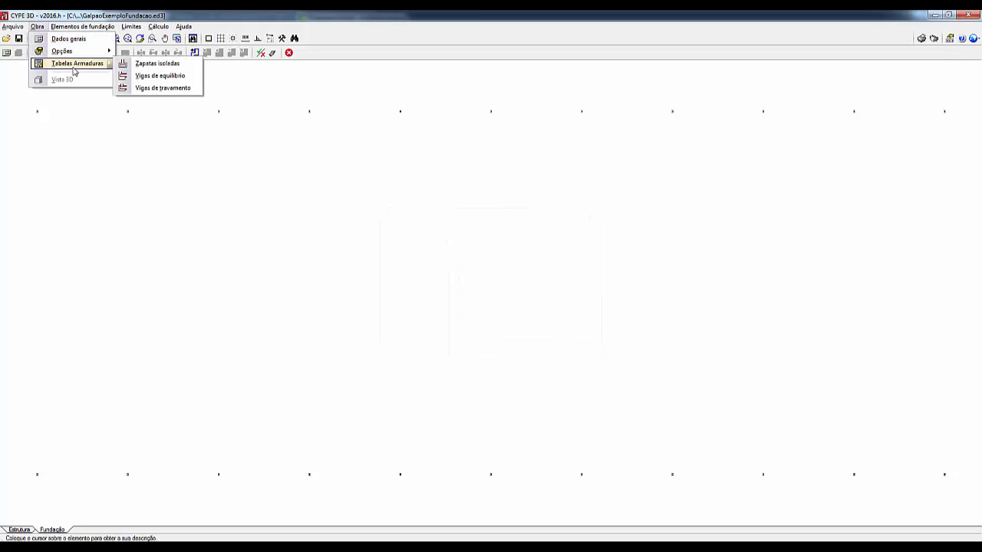
left_click(167, 77)
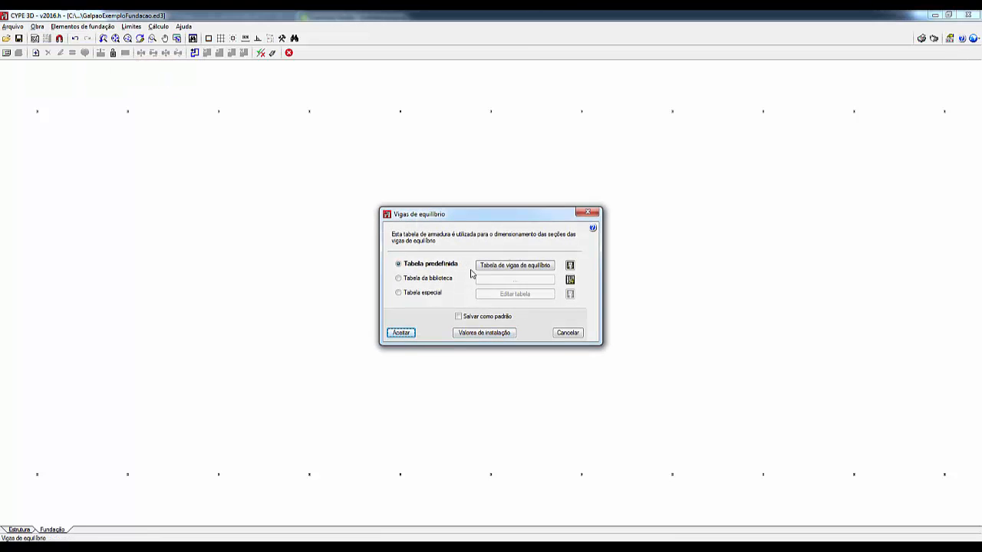
left_click(432, 294)
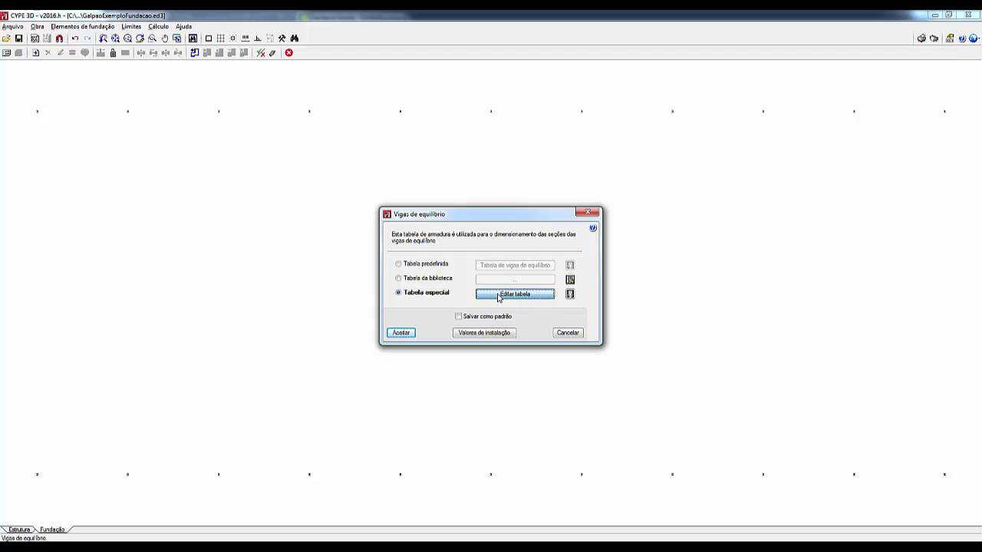
left_click(509, 294)
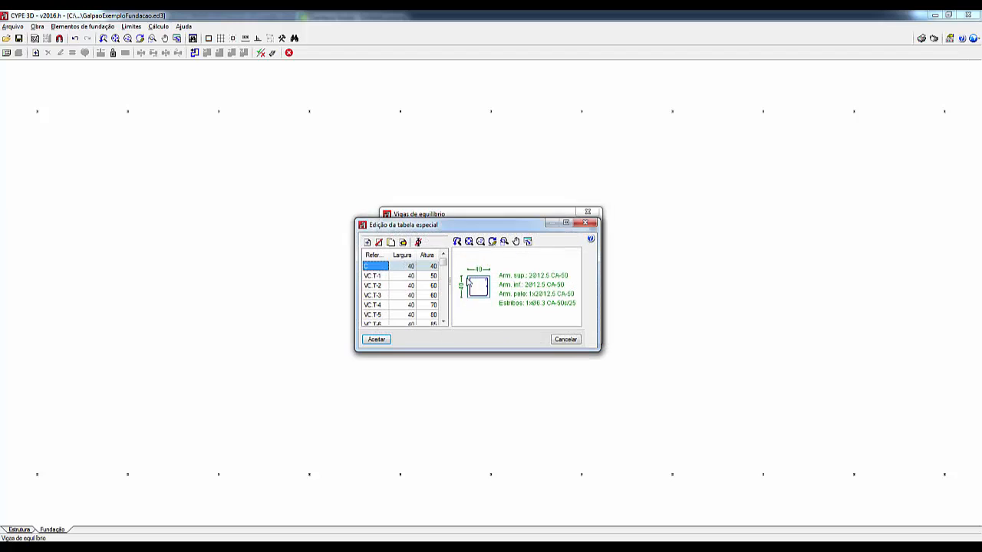
left_click(571, 340)
left_click(560, 333)
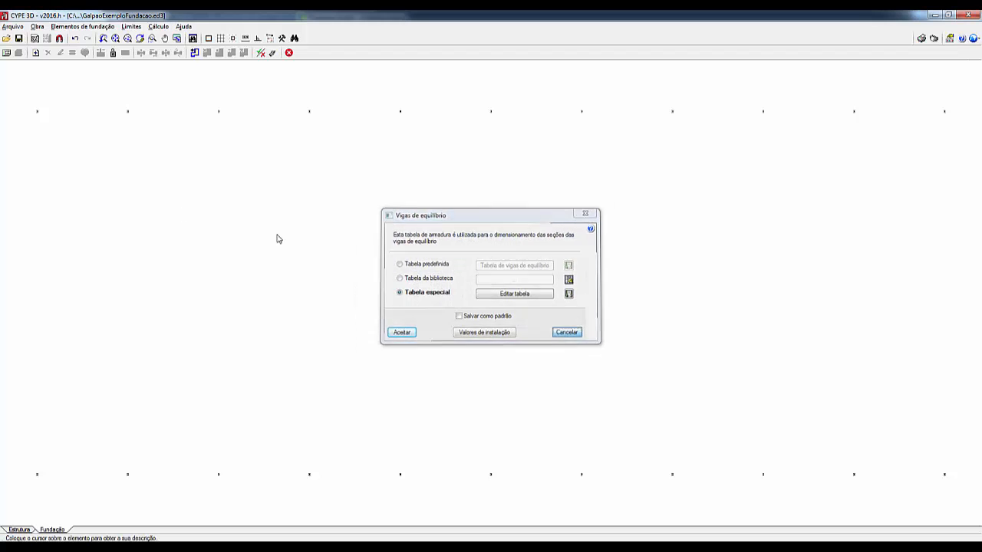
Step: Switch the tie beams (Vigas de travamento) to a special reinforcement table and open that table for editing in an enlarged window
left_click(37, 26)
mouse_move(76, 63)
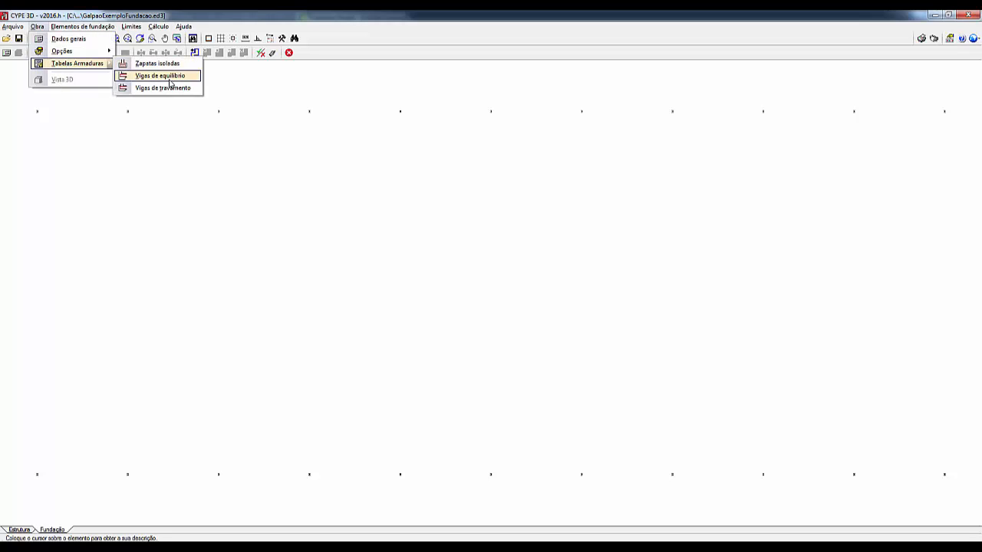
left_click(157, 89)
left_click(416, 292)
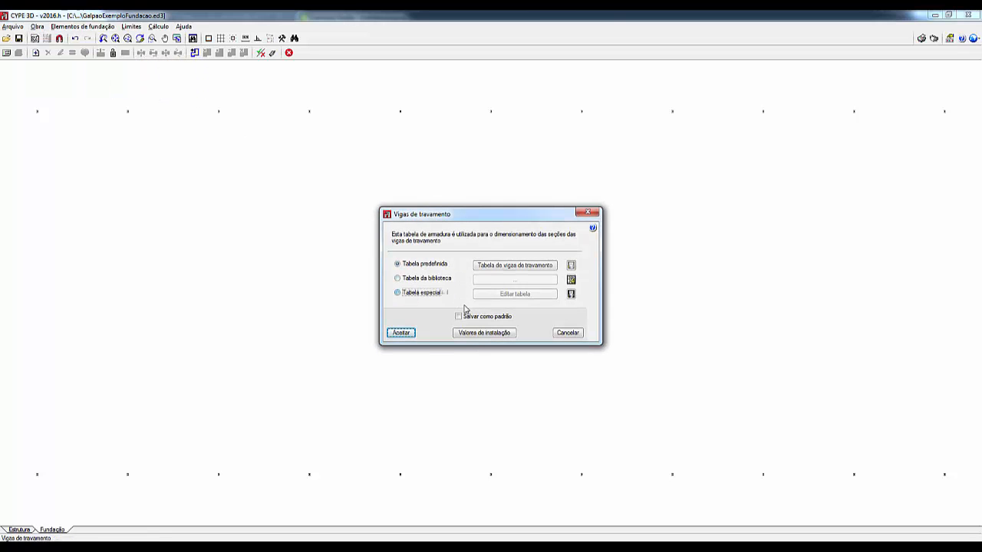
left_click(512, 296)
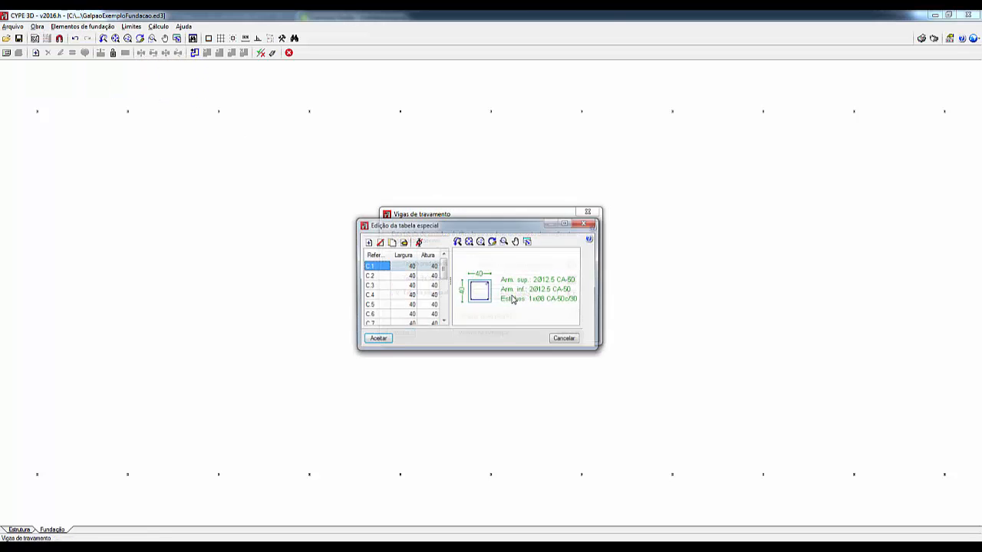
left_click(568, 224)
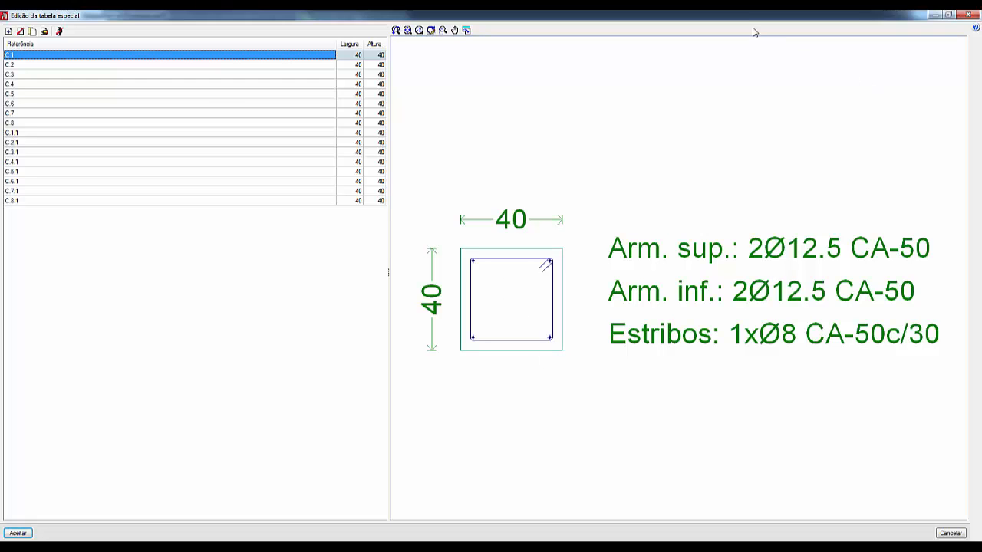
mouse_move(792, 15)
left_mouse_down()
mouse_move(807, 68)
mouse_move(780, 117)
mouse_move(426, 100)
mouse_move(449, 91)
left_mouse_up()
left_click(518, 89)
Step: Add a new beam section to the special table and name it VT20x40
left_click(8, 31)
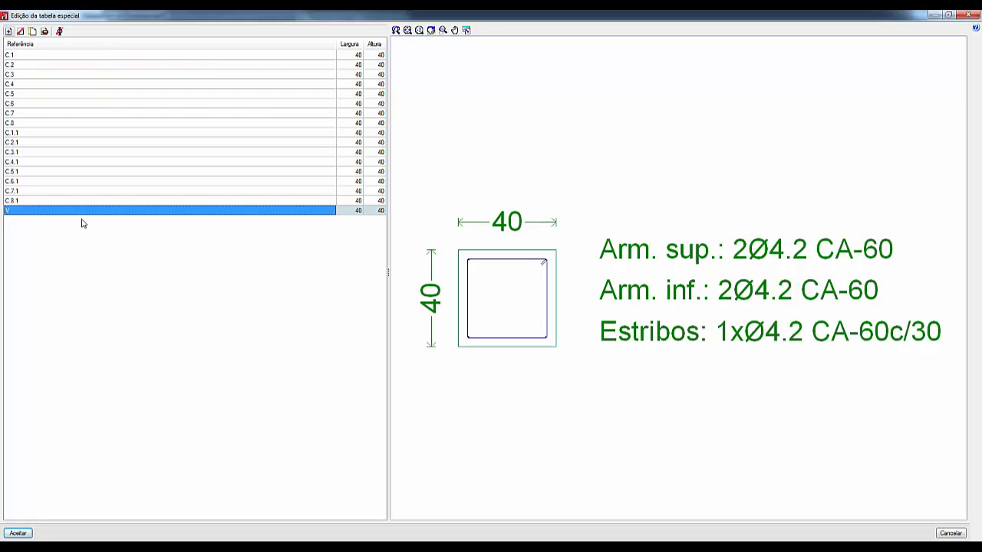
left_click(15, 212)
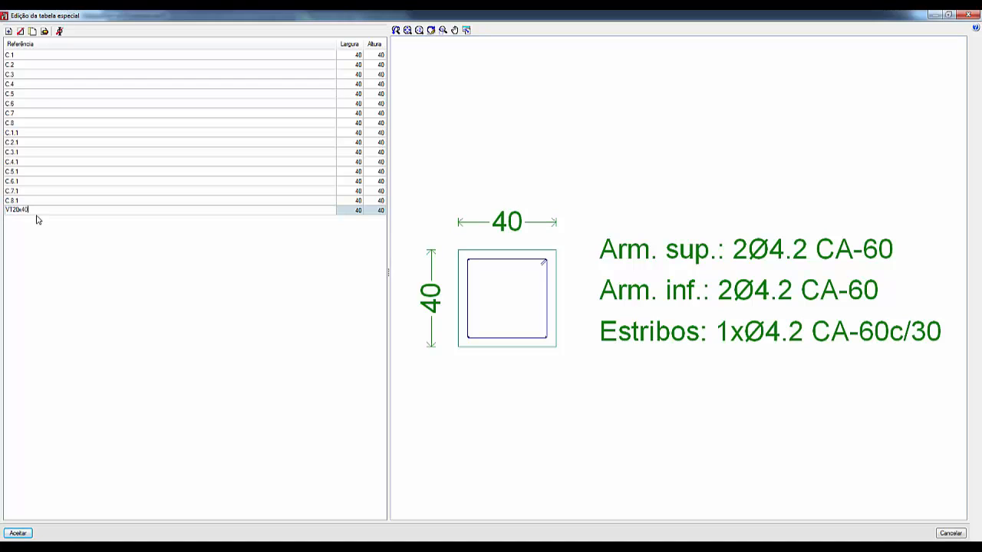
Step: Set the width of section VT20x40 to 25
left_click(351, 212)
left_click(352, 212)
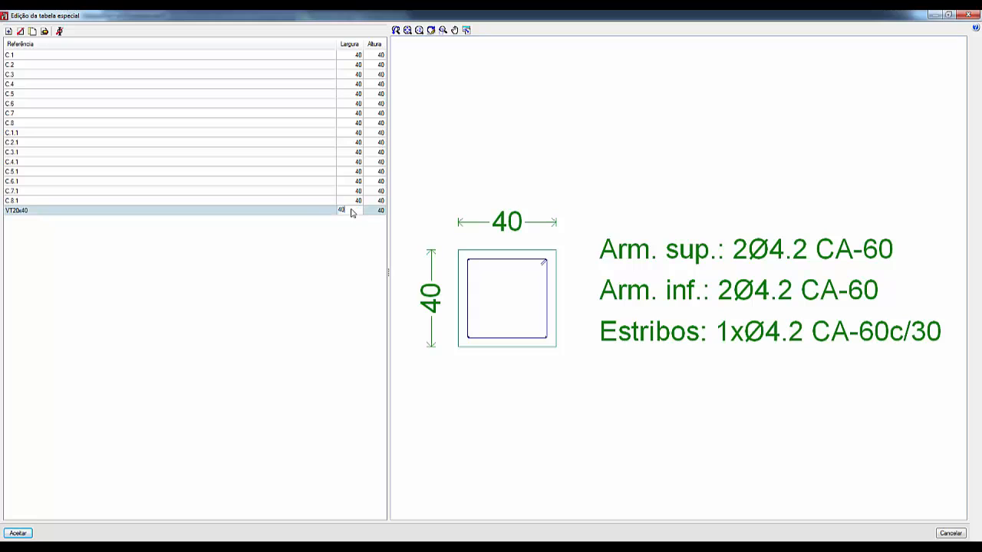
left_click_drag(353, 214, 299, 219)
type("25")
key("Return")
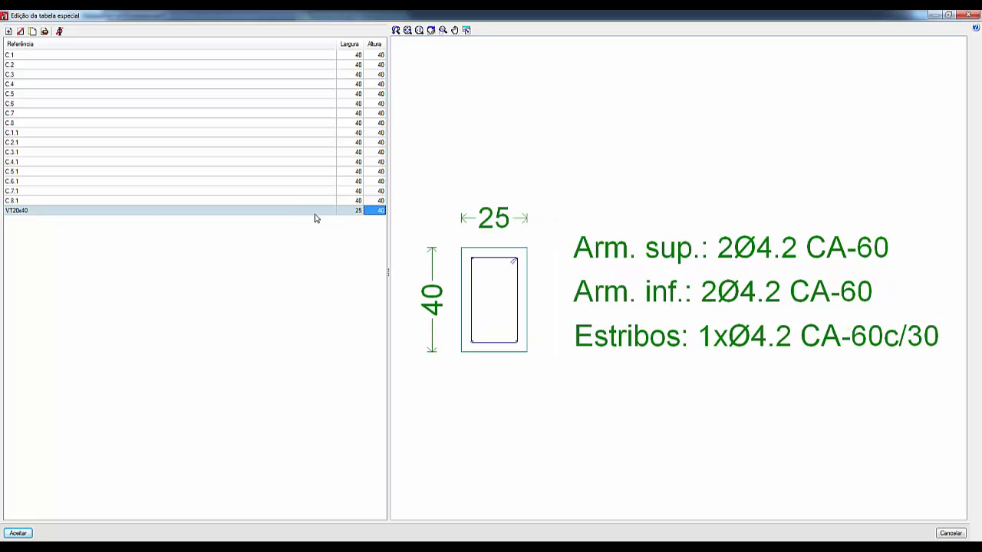
Step: Set the width of section VT20x40 to 20
left_click(358, 213)
type("20")
key("Return")
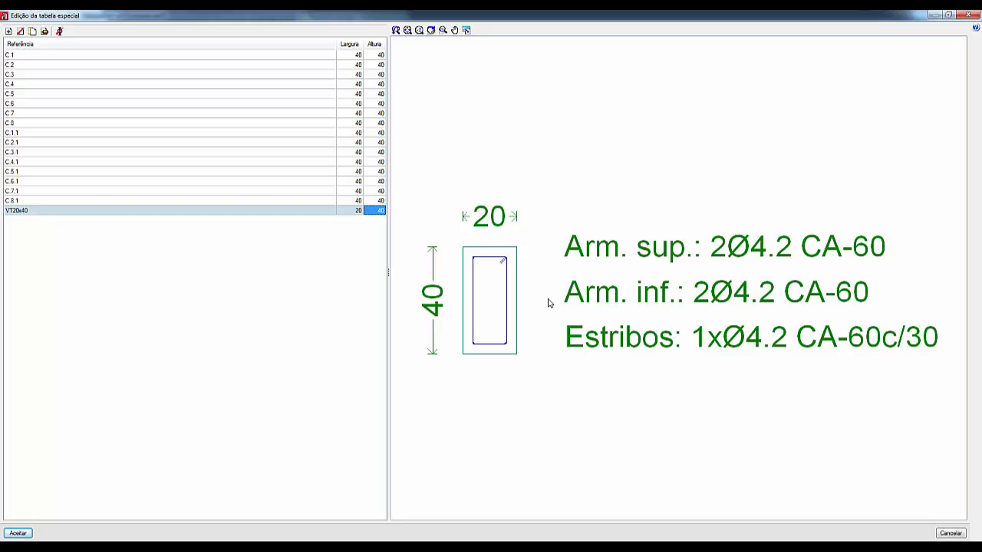
Step: Give section VT20x40 a top and bottom longitudinal bar diameter of Ø12.5, with 2 bars in the top reinforcement
left_click(44, 31)
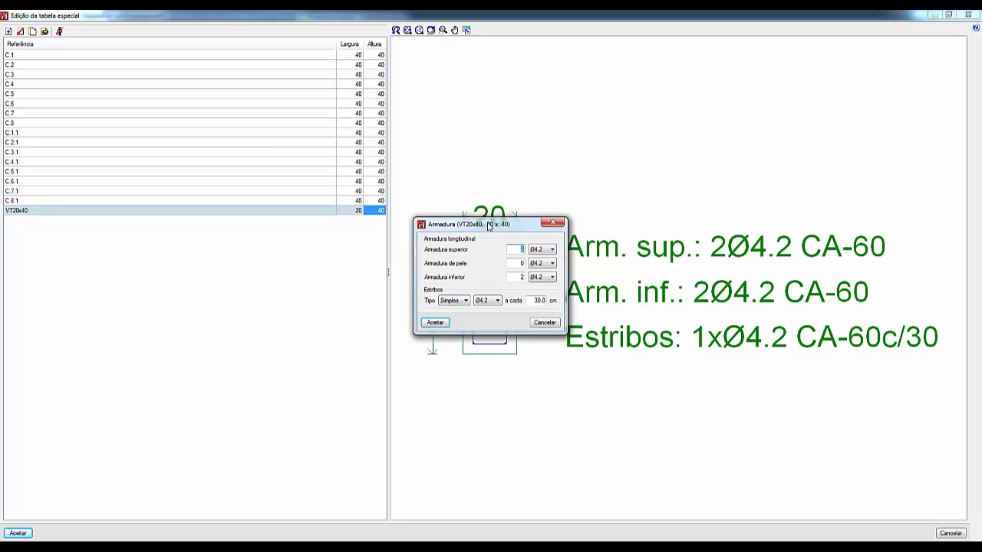
left_click_drag(488, 225, 560, 392)
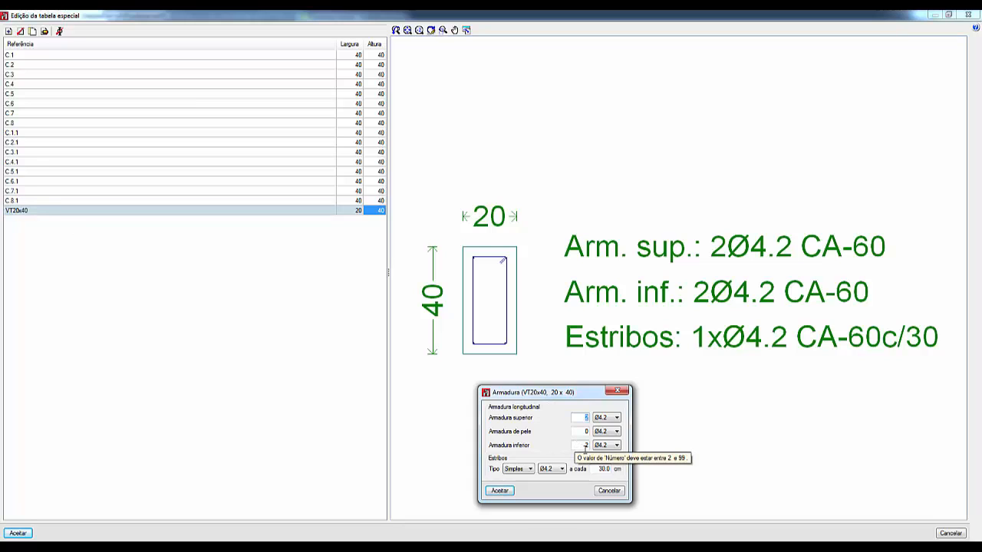
left_click(617, 417)
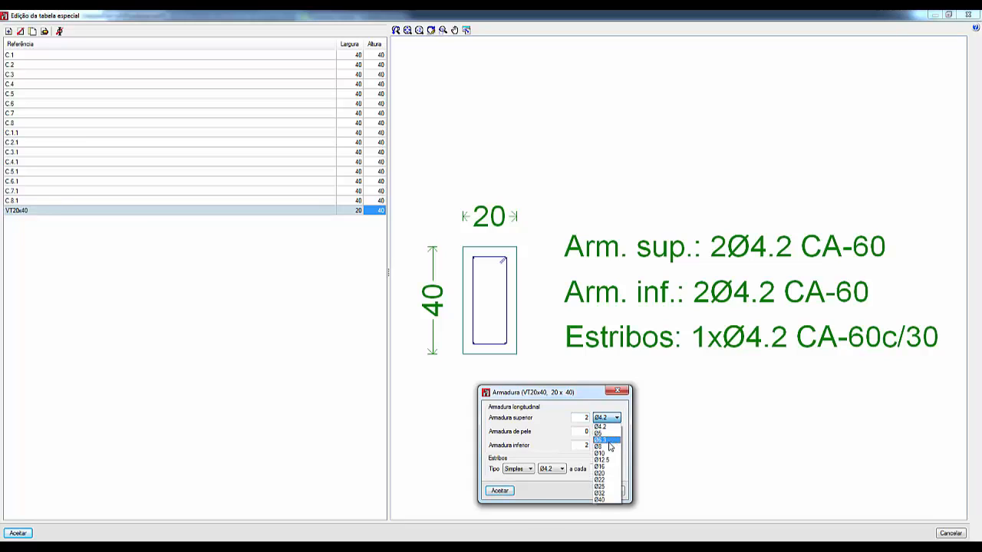
left_click(605, 460)
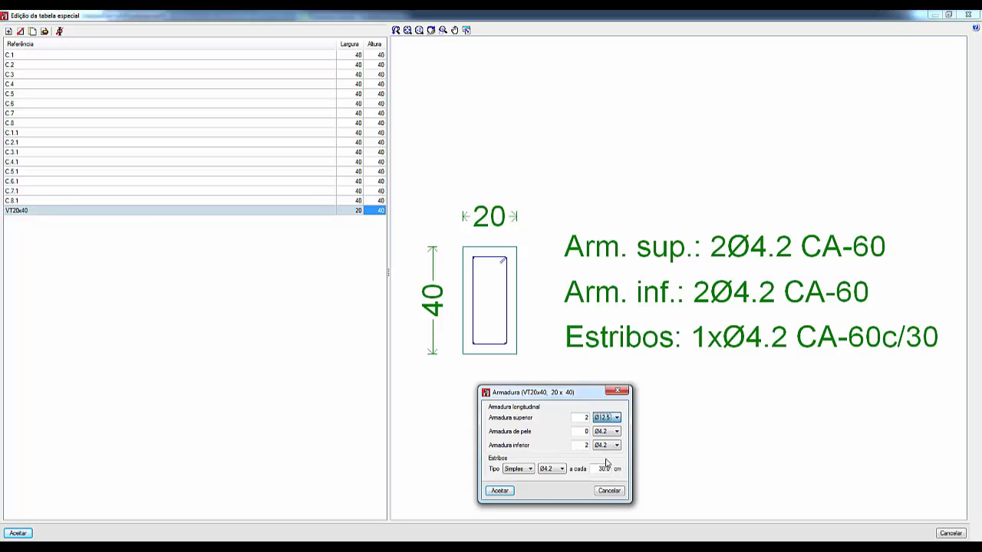
left_click(606, 447)
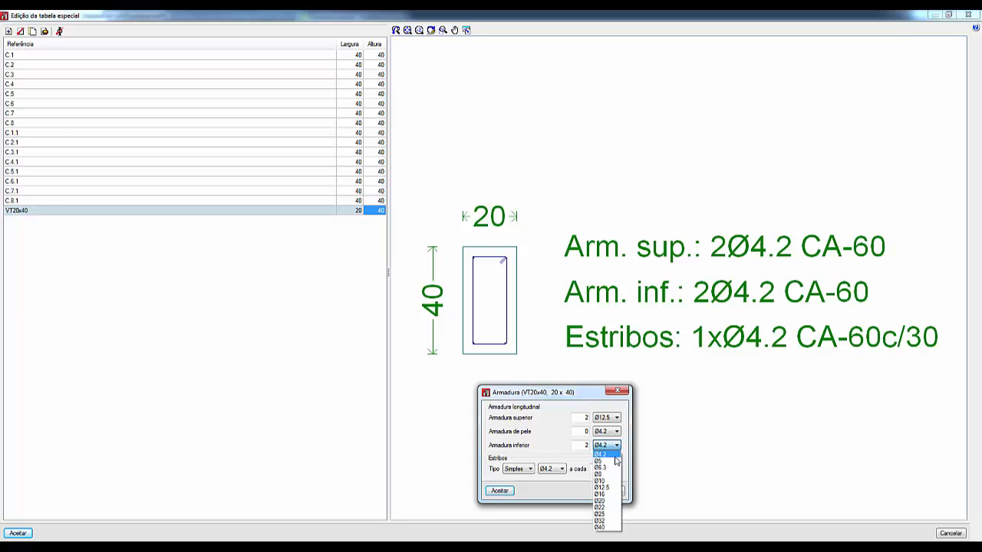
left_click(613, 490)
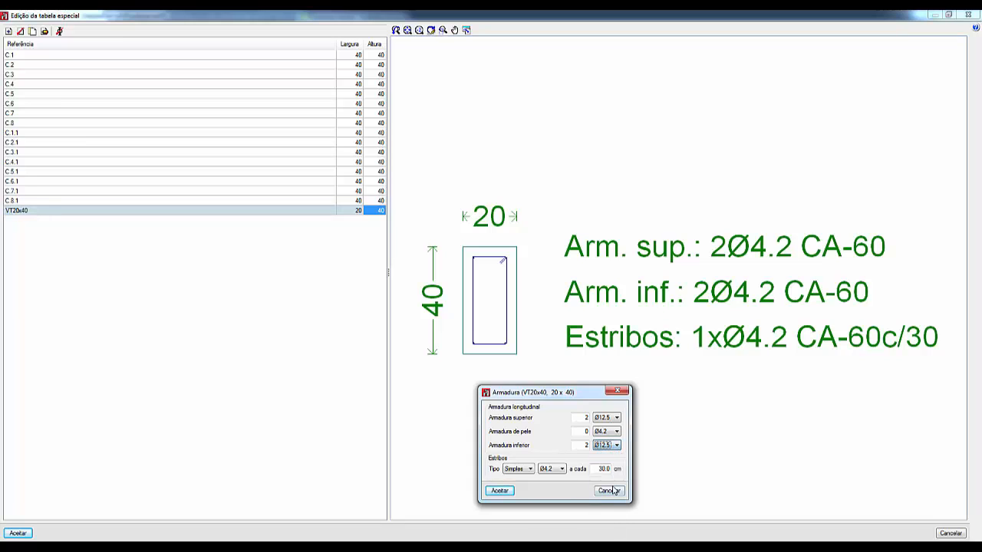
left_click(586, 416)
type("2")
Step: Set the section's stirrups to Ø6.3 every 25 cm and accept the special table for the tie beams
left_click(561, 469)
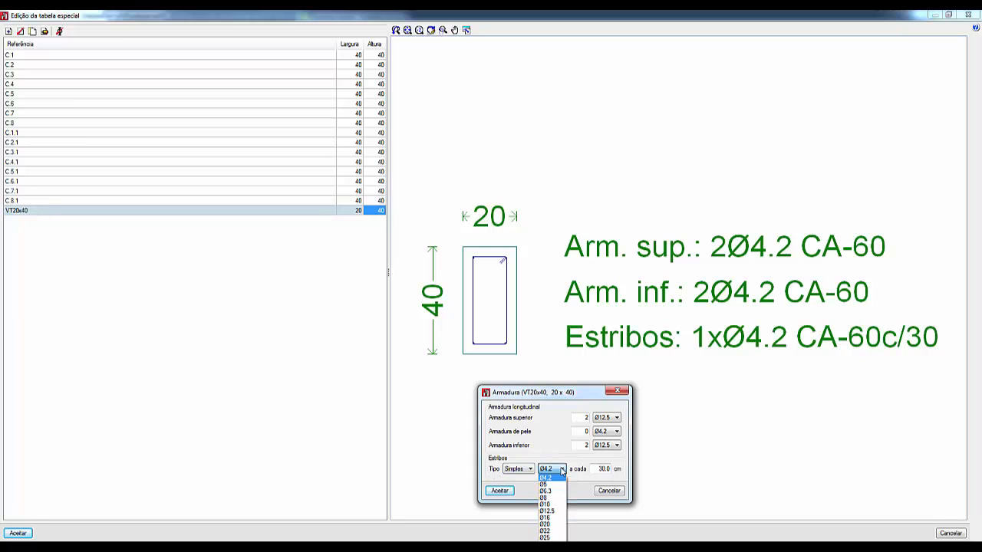
left_click(546, 491)
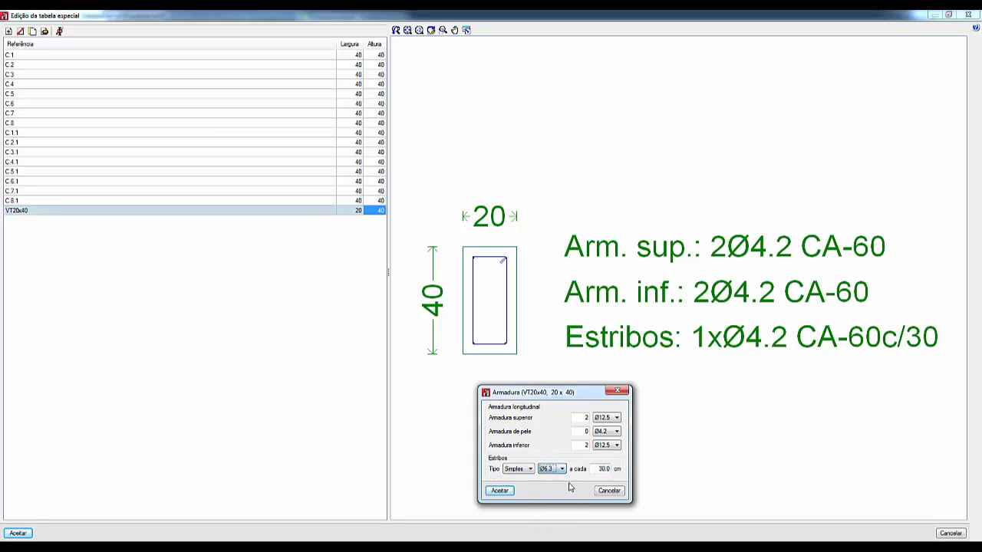
left_click(596, 468)
left_click(500, 491)
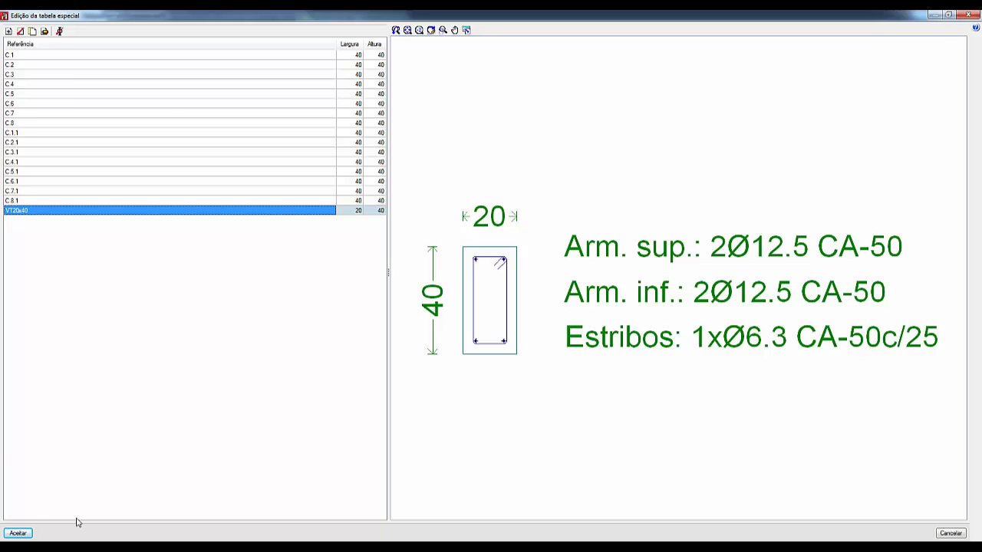
left_click(18, 533)
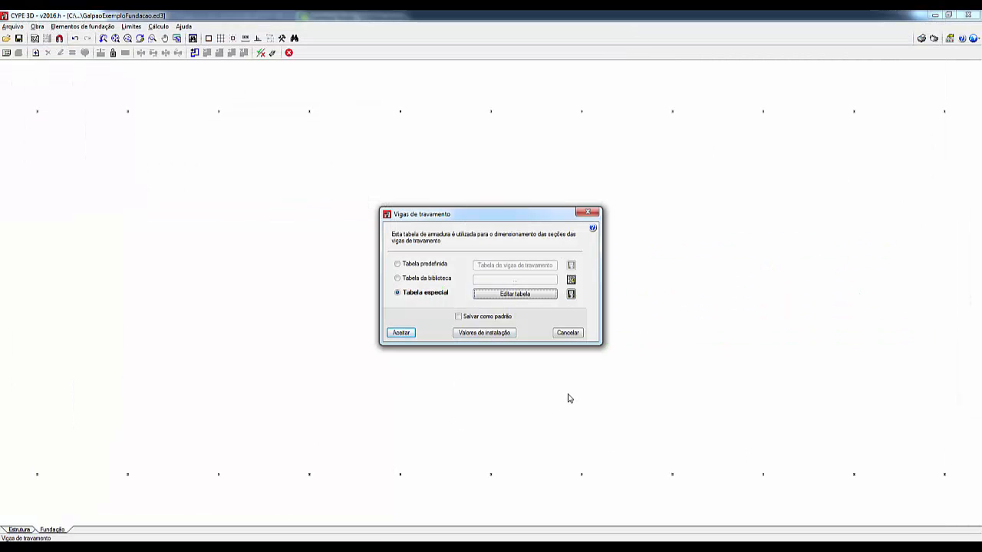
left_click(402, 333)
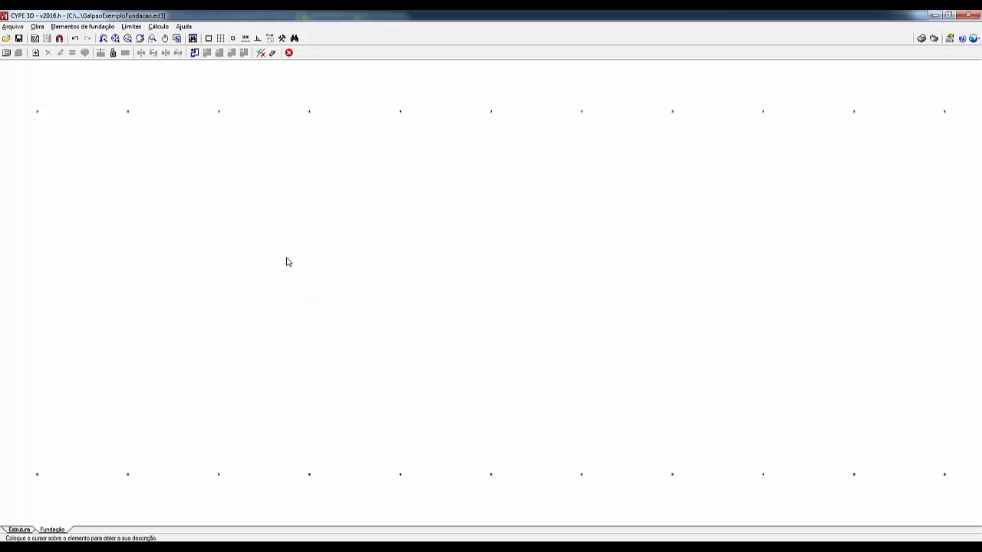
Step: In the structure's general data, set the anchor plate connection option Ancoragem chumbadores-placa to Chapa e porca simples and accept
left_click(67, 28)
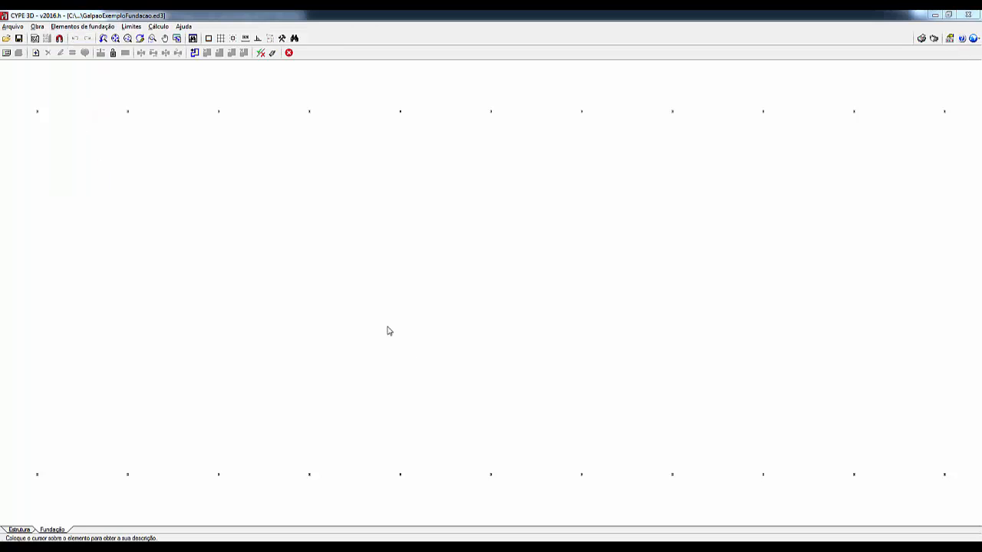
left_click(20, 530)
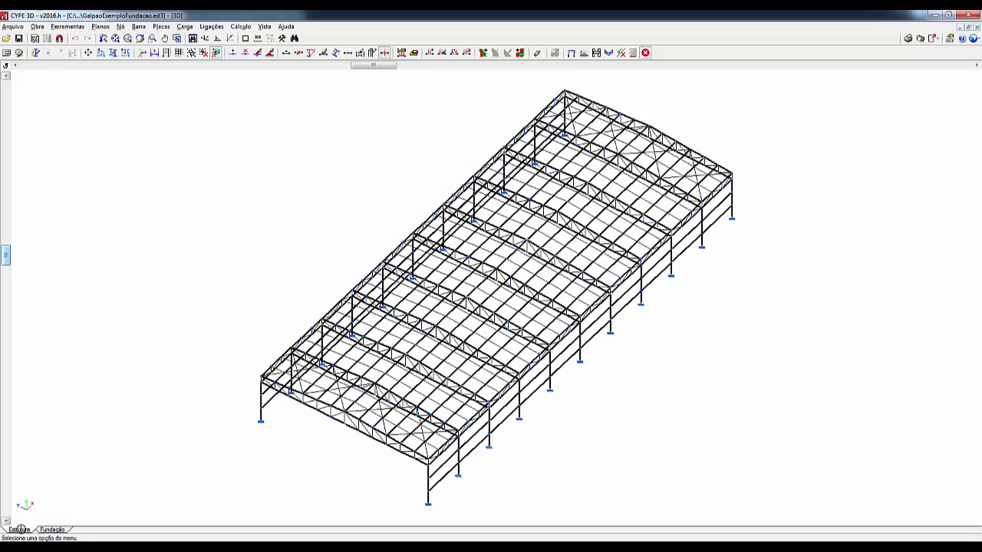
left_click(38, 26)
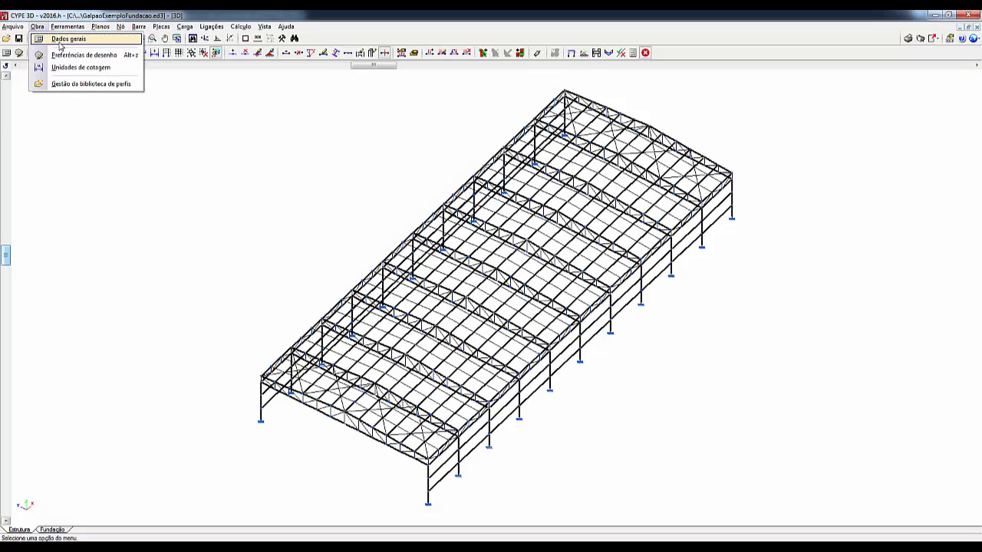
left_click(61, 40)
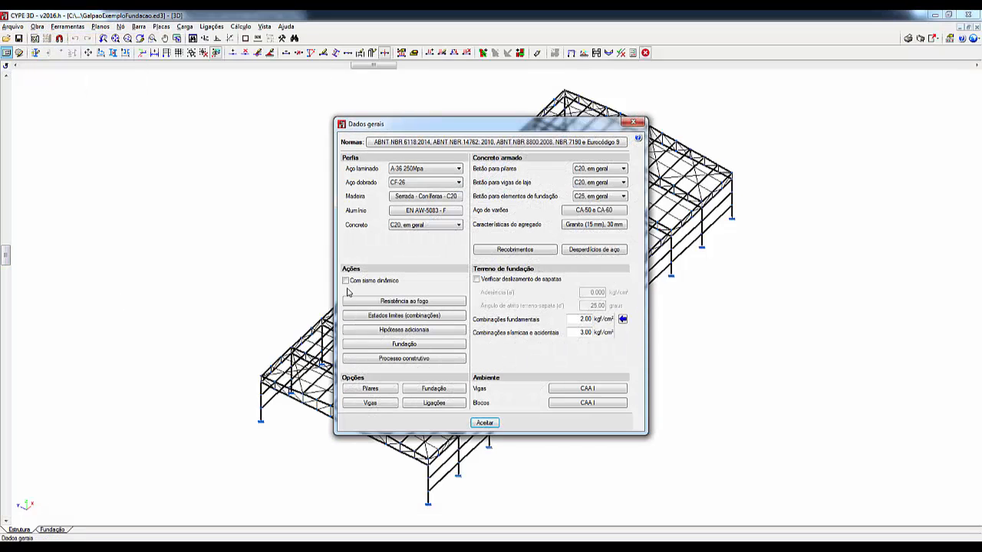
left_click(435, 407)
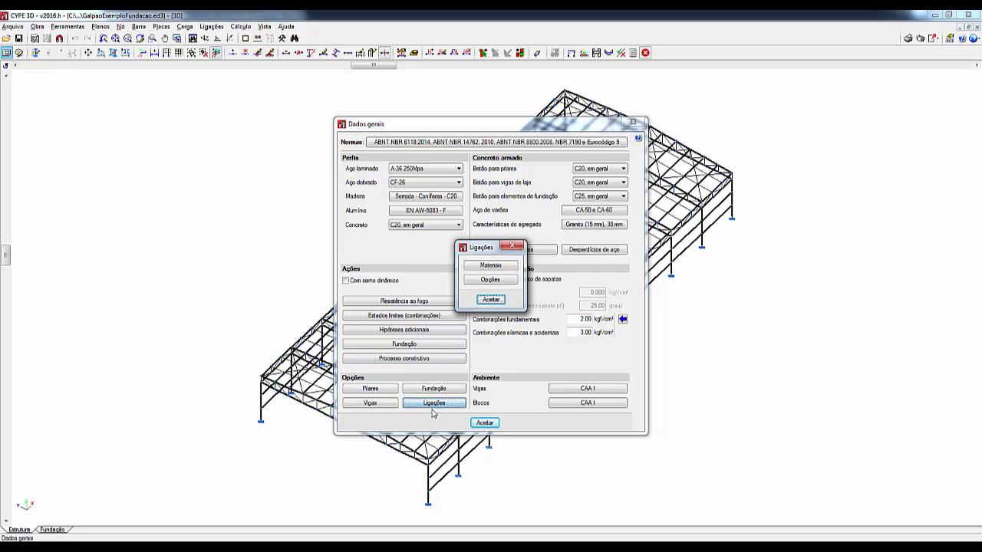
left_click(491, 281)
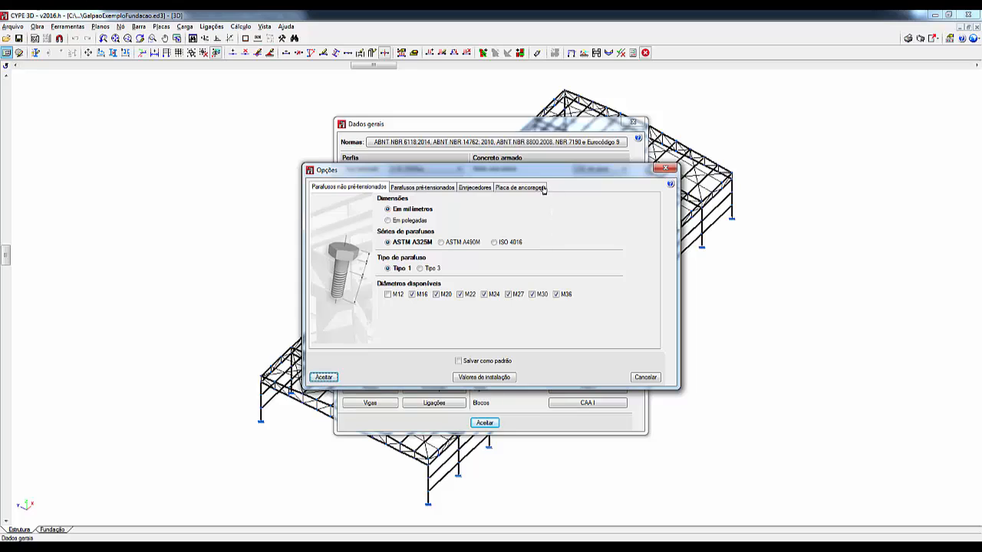
left_click(528, 189)
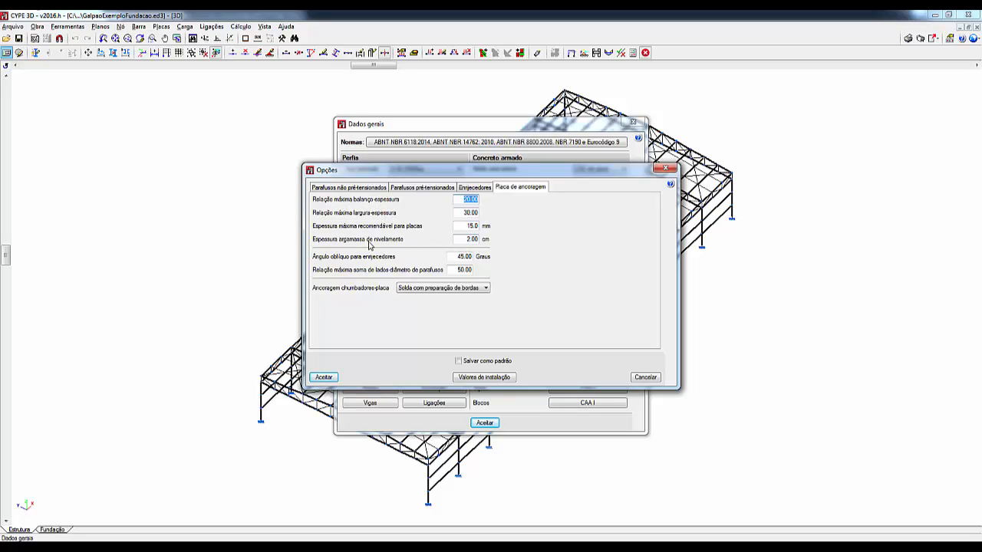
left_click(485, 288)
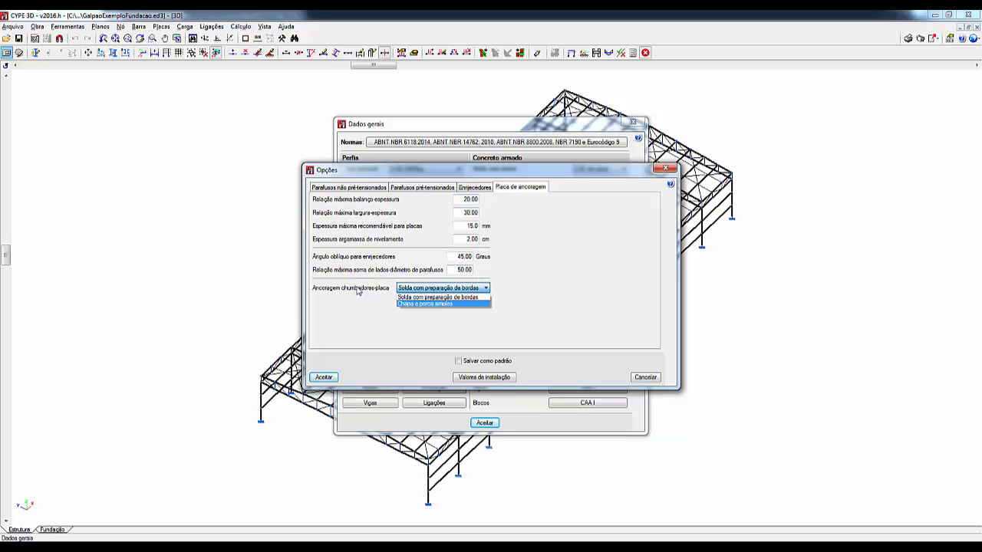
left_click(436, 305)
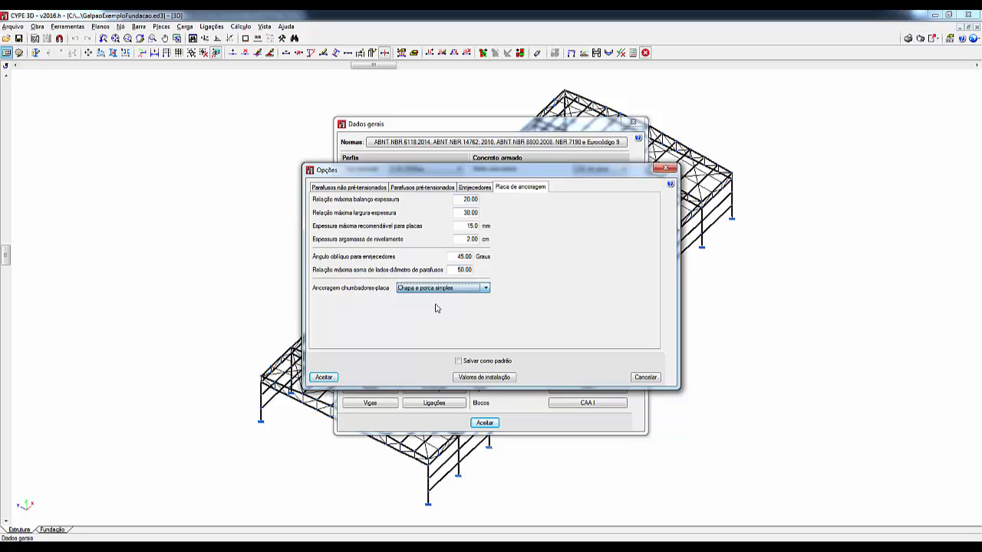
left_click(328, 377)
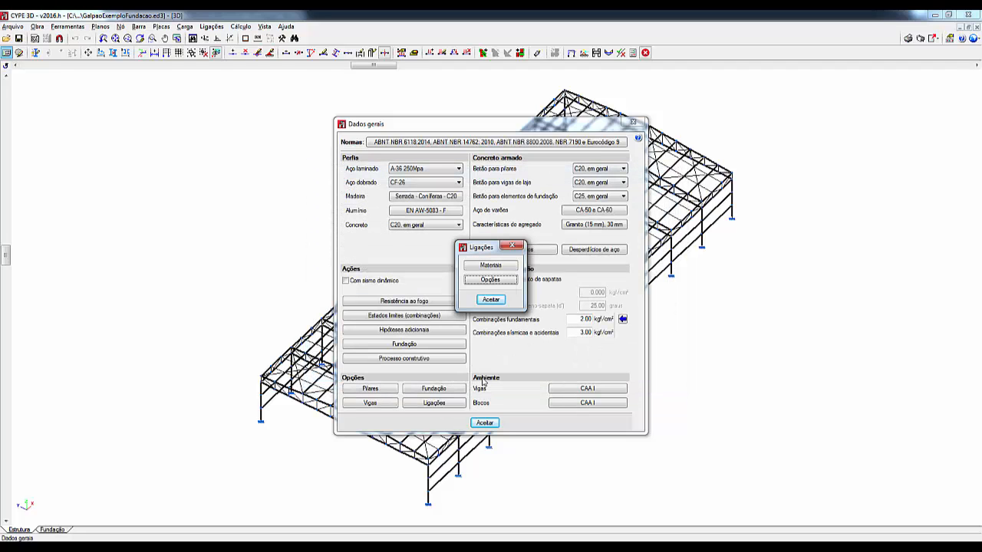
left_click(491, 300)
left_click(485, 423)
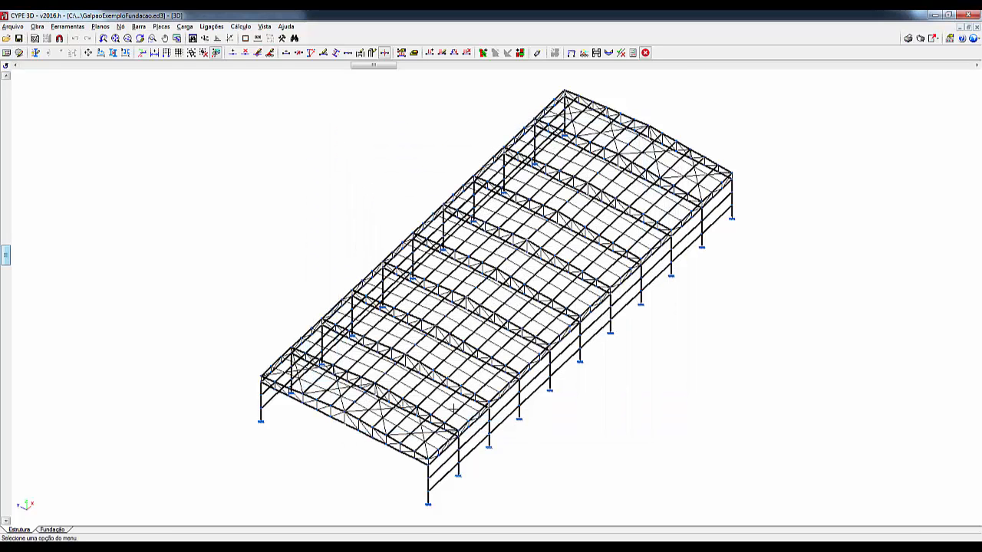
Step: In the foundation view, start a new reinforced concrete footing of the single-starter eccentric pyramidal type (Sapata retangular excêntrica piramidal)
left_click(54, 531)
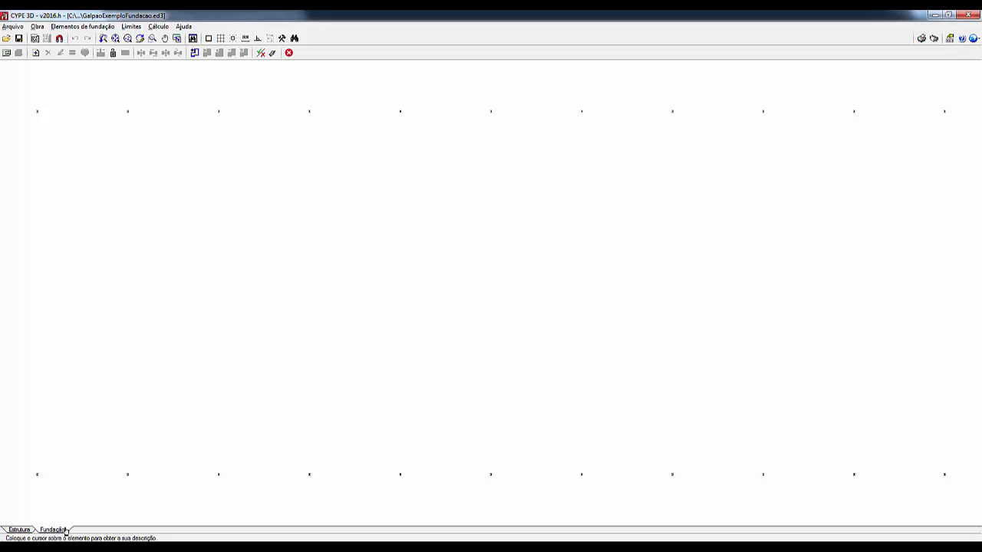
left_click(82, 27)
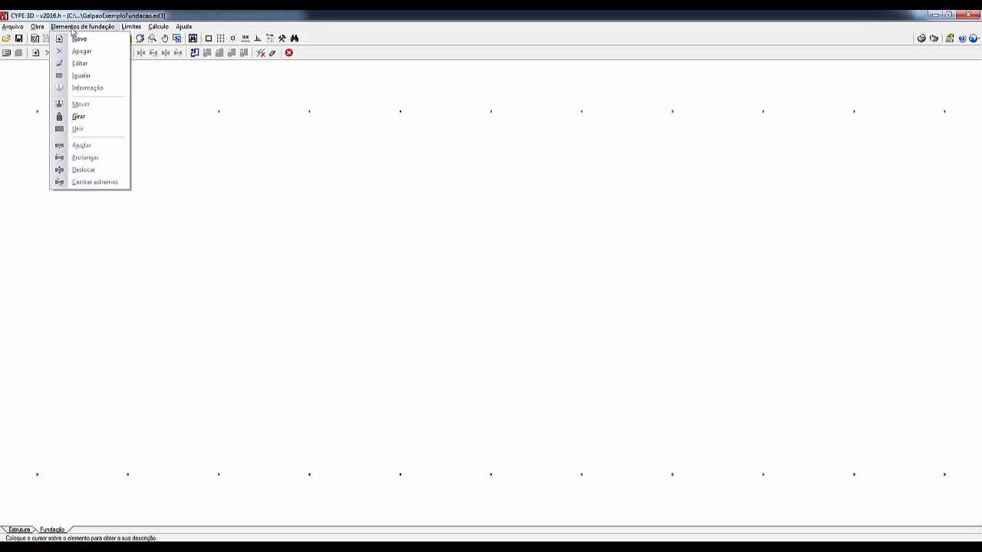
left_click(77, 40)
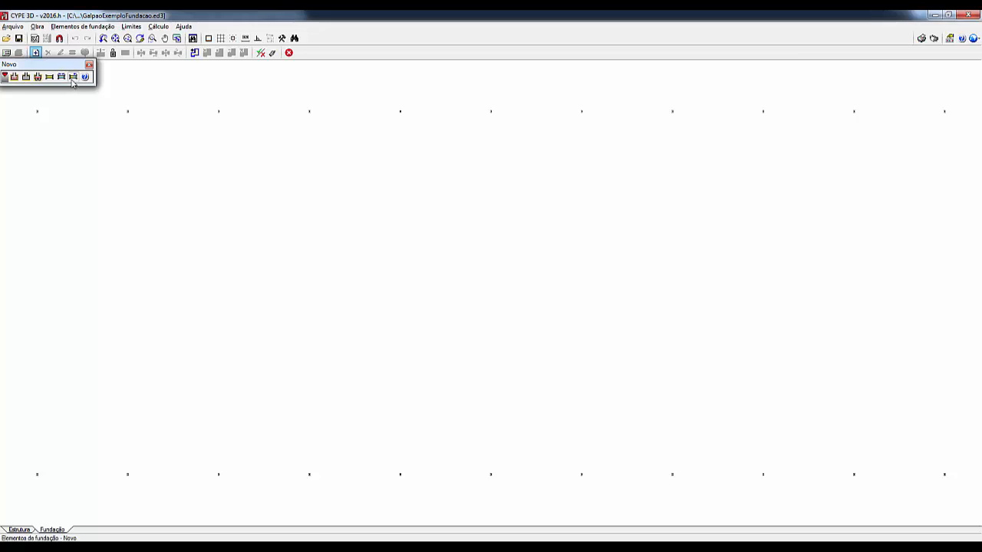
left_click(14, 77)
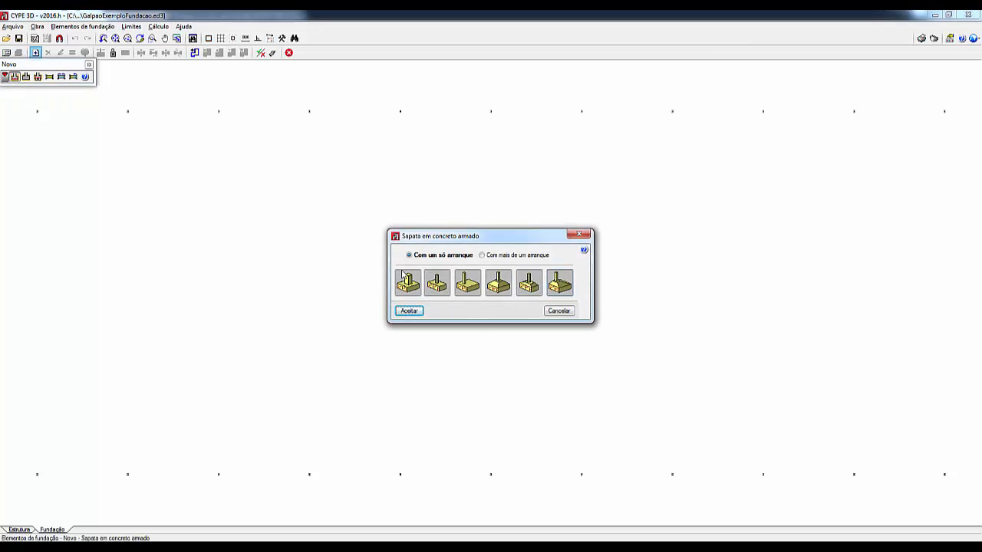
mouse_move(425, 260)
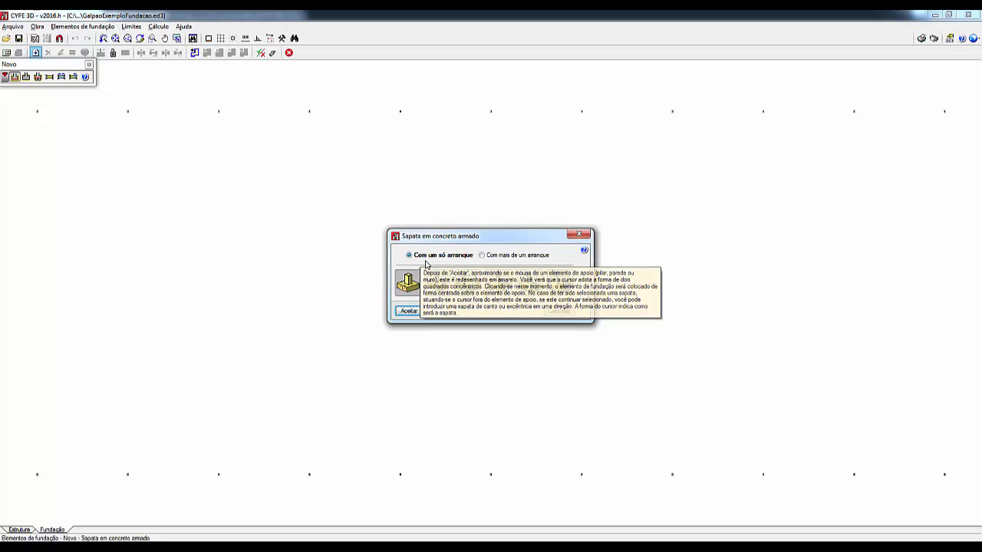
mouse_move(498, 262)
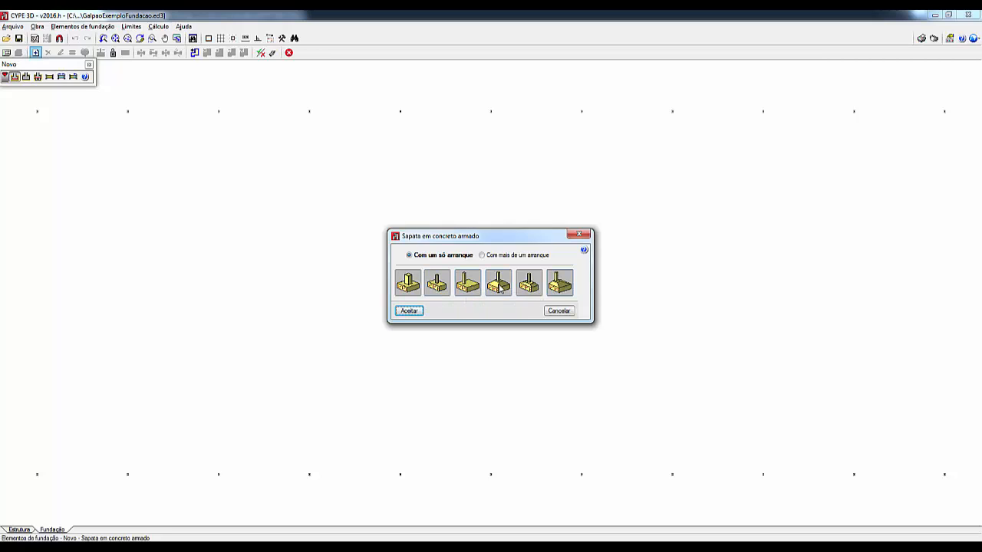
left_click(560, 285)
left_click(406, 312)
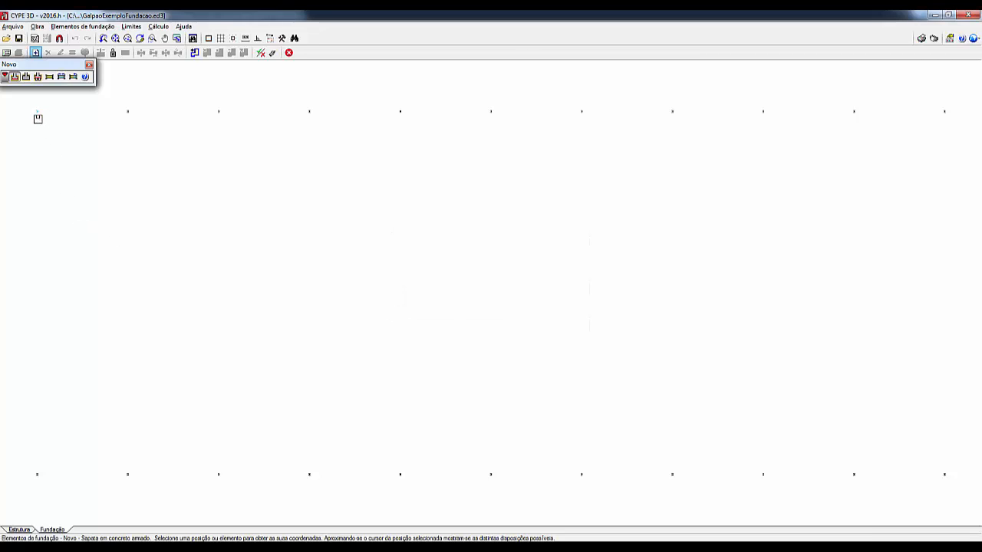
Step: Place a footing centred on node N4, the first node of the upper row
scroll(39, 115, "up", 1)
scroll(37, 119, "up", 4)
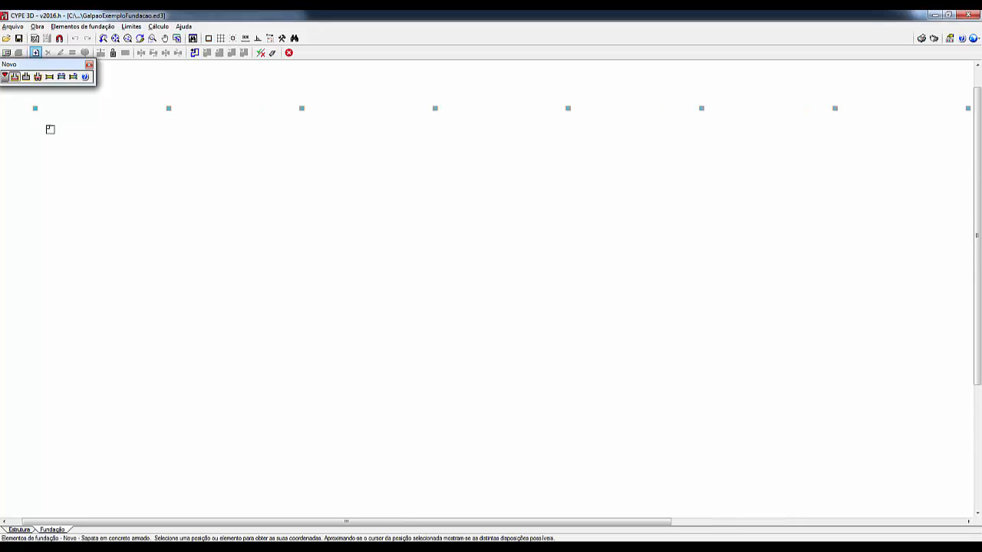
middle_click_drag(50, 129, 164, 226)
scroll(149, 209, "up", 5)
scroll(154, 209, "up", 5)
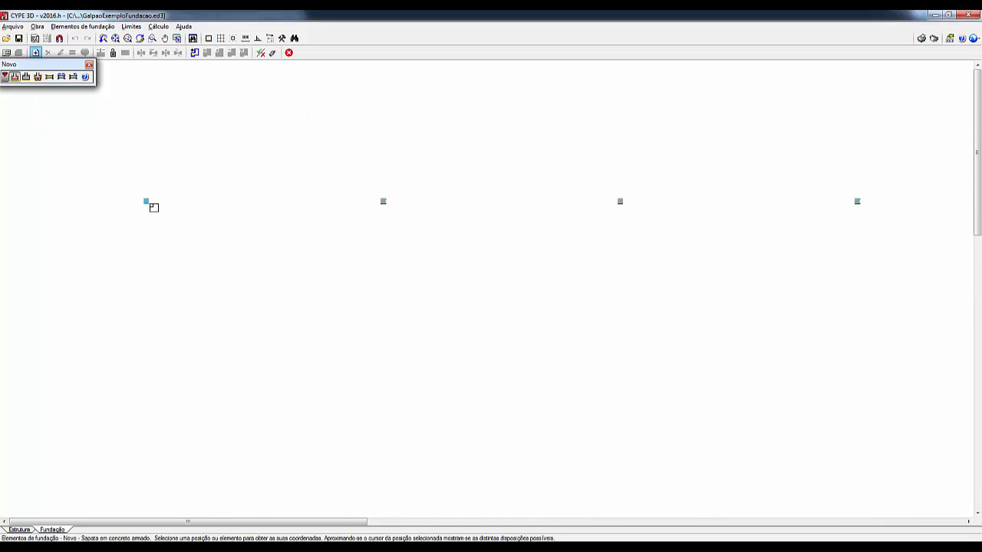
scroll(153, 209, "up", 1)
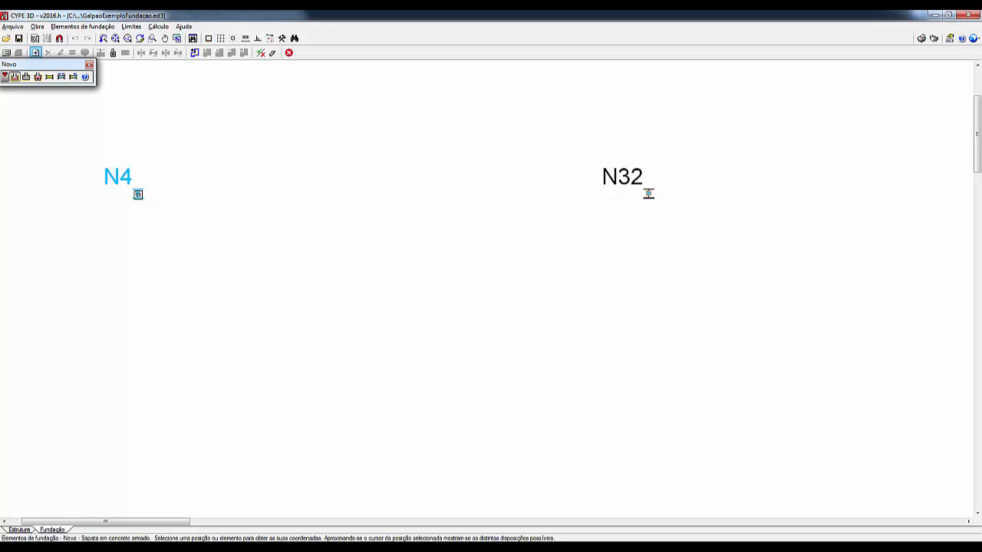
left_click(137, 193)
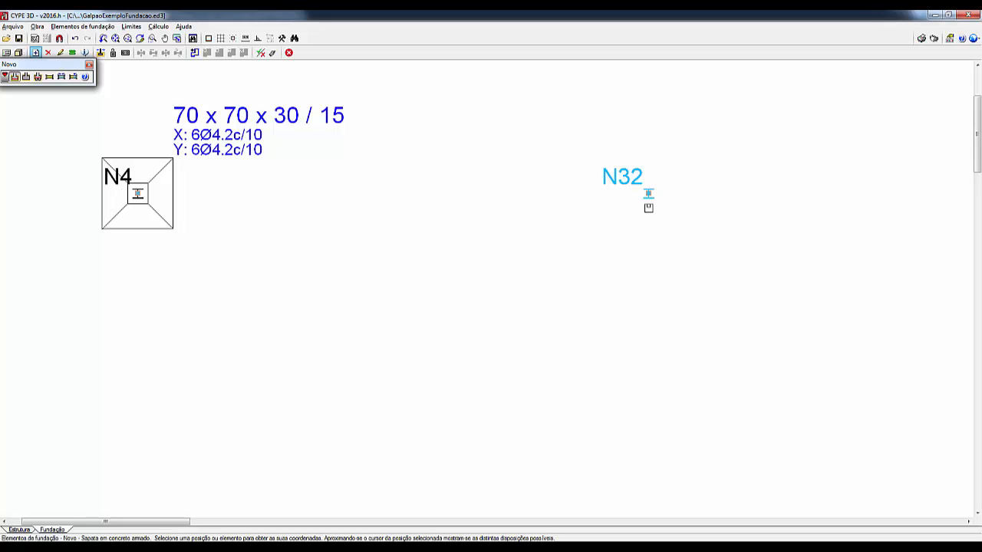
Step: Try an edge footing on node N32 and a corner footing on the third node of the upper row
left_click(649, 207)
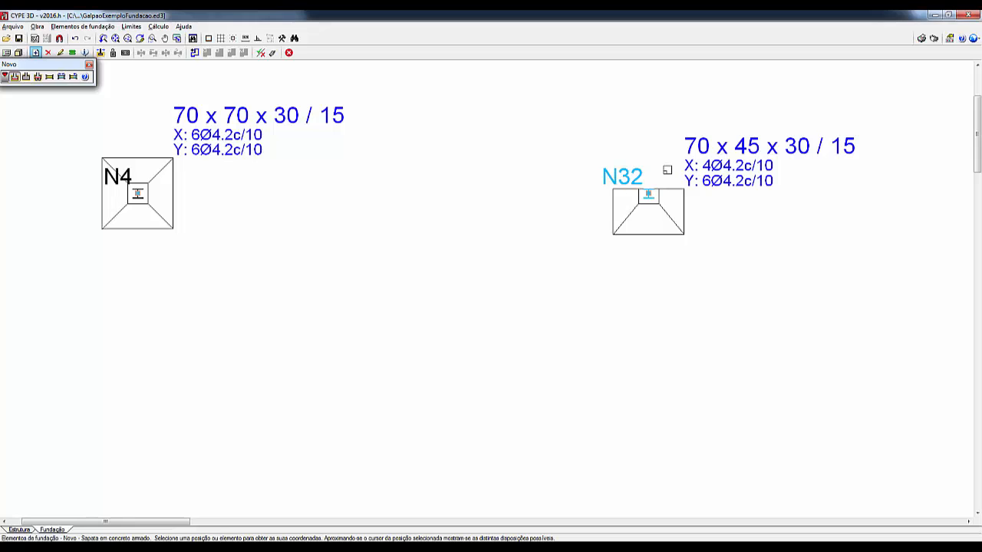
scroll(694, 257, "down", 3)
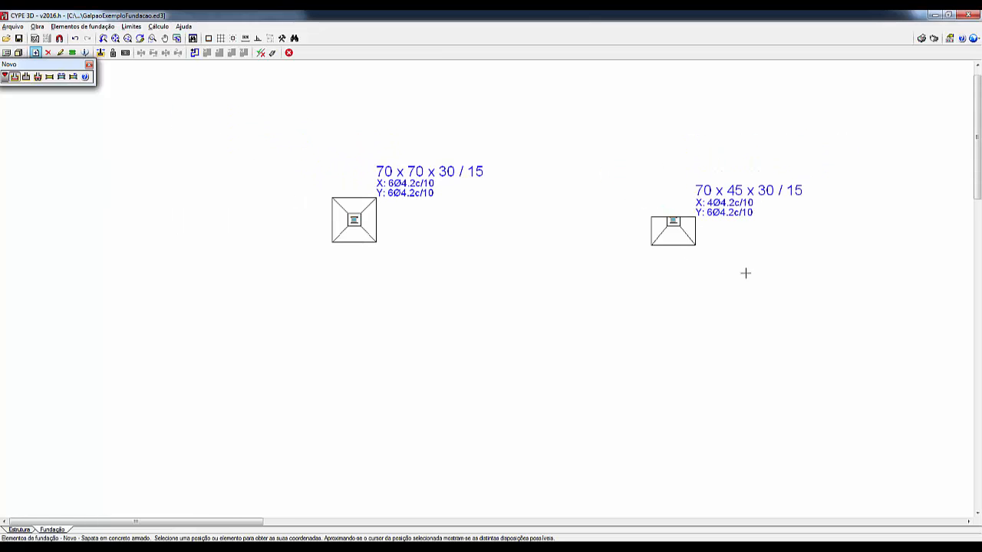
middle_click_drag(737, 274, 448, 285)
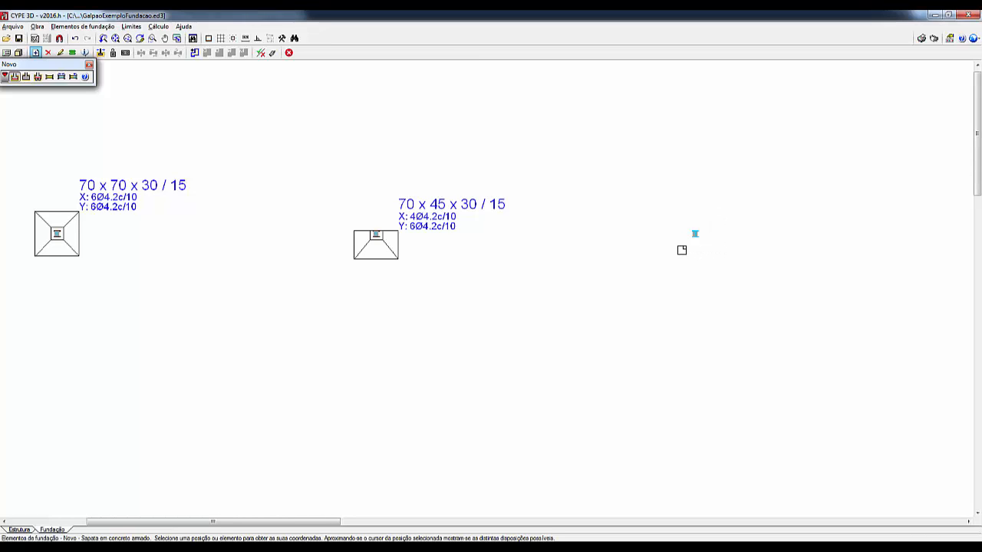
left_click(682, 250)
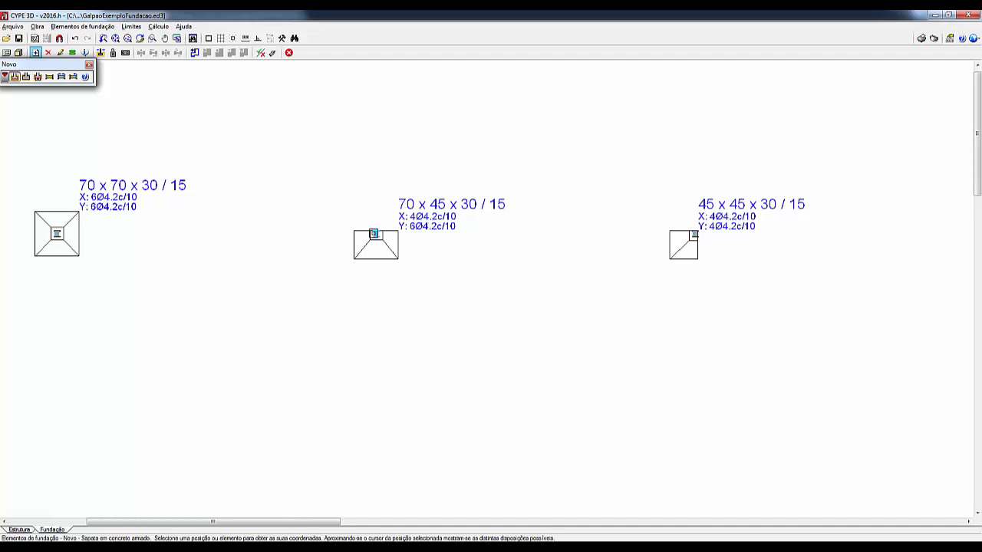
Step: Re-place the footings on N32 and the third node as centred ones, and add centred footings on the fourth and fifth upper-row nodes
left_click(375, 233)
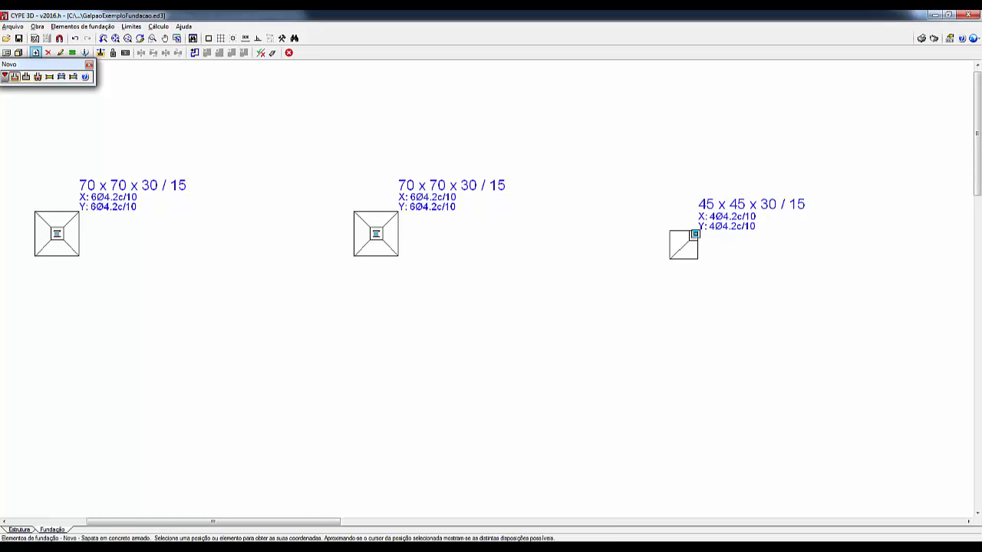
left_click(694, 234)
scroll(720, 291, "down", 3)
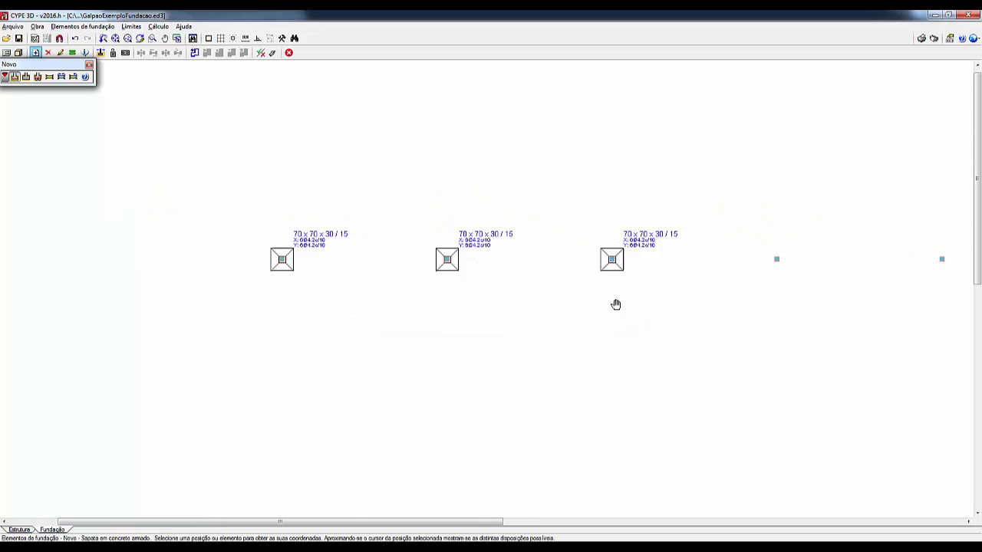
left_click(718, 261)
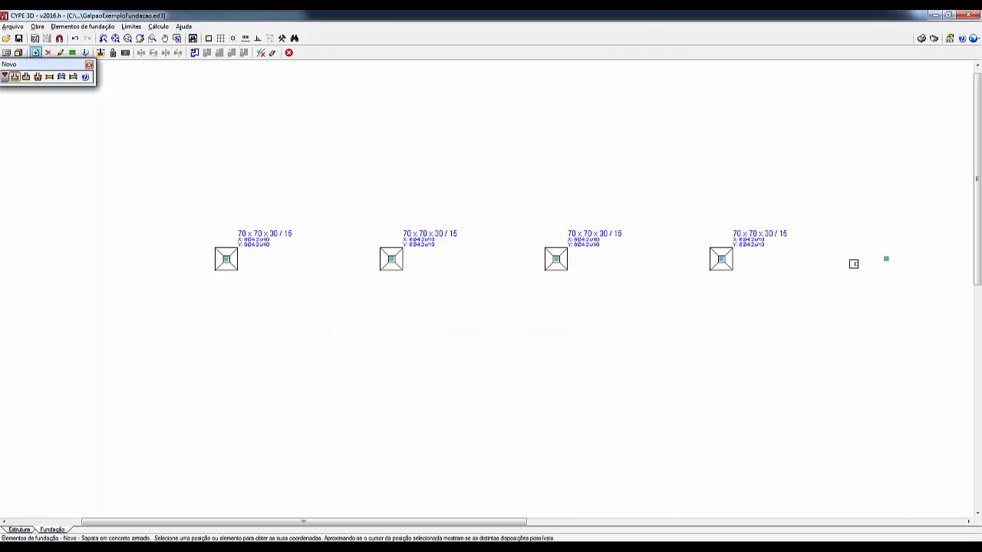
left_click(885, 259)
Step: Place centred footings on the sixth, seventh and eighth nodes of the upper row
scroll(833, 300, "down", 1)
middle_click_drag(840, 307, 538, 311)
left_click(863, 267)
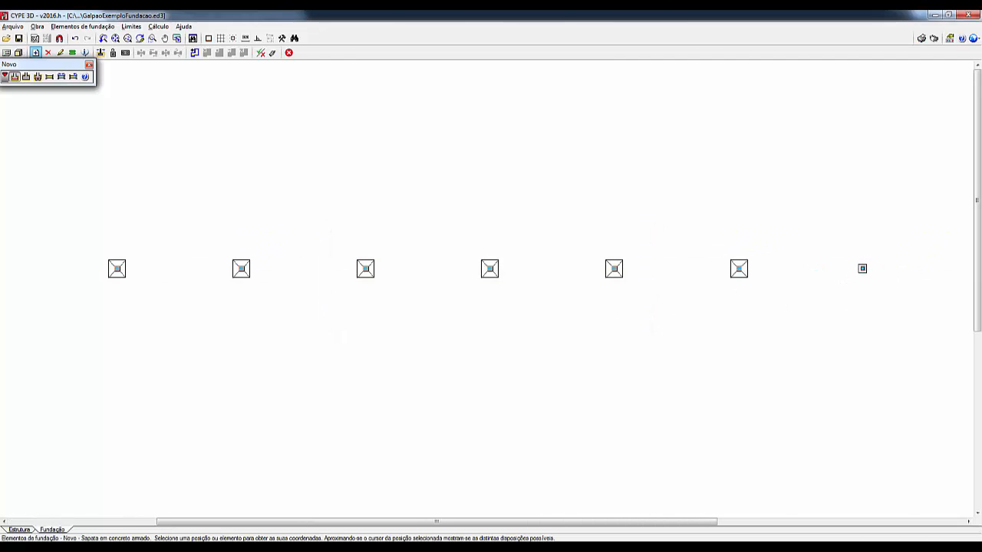
scroll(813, 318, "down", 1)
middle_click_drag(775, 318, 614, 318)
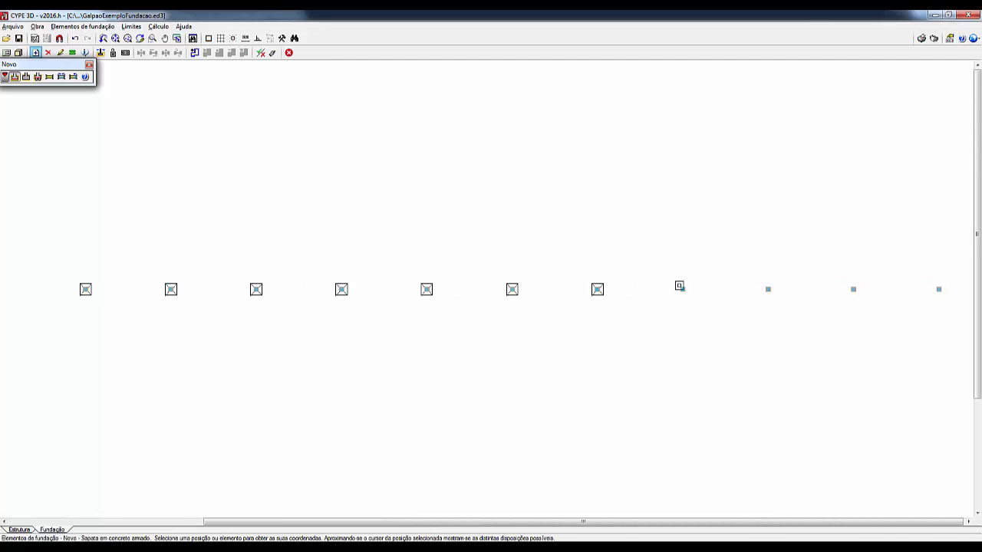
left_click(683, 288)
Step: Place a footing with more than one starter (Com mais de um arranque) spanning the ninth and tenth upper-row nodes, centred between them
scroll(751, 324, "down", 3)
middle_click_drag(725, 323, 479, 318)
right_click(557, 342)
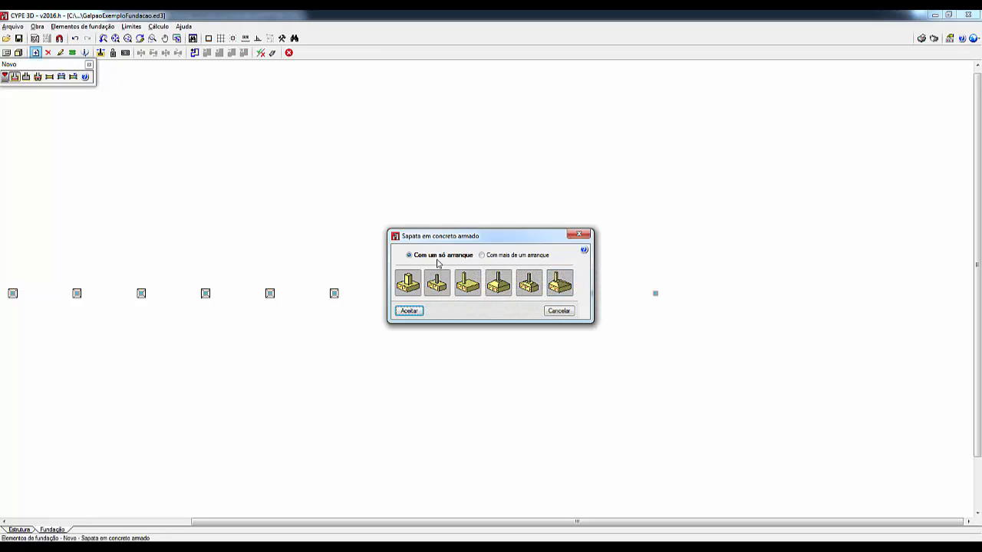
left_click(500, 256)
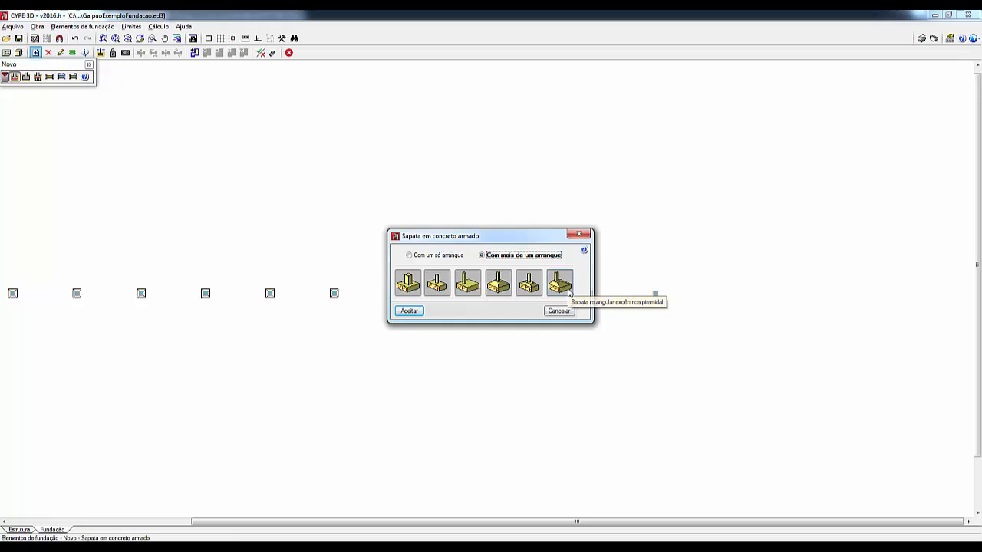
left_click(408, 312)
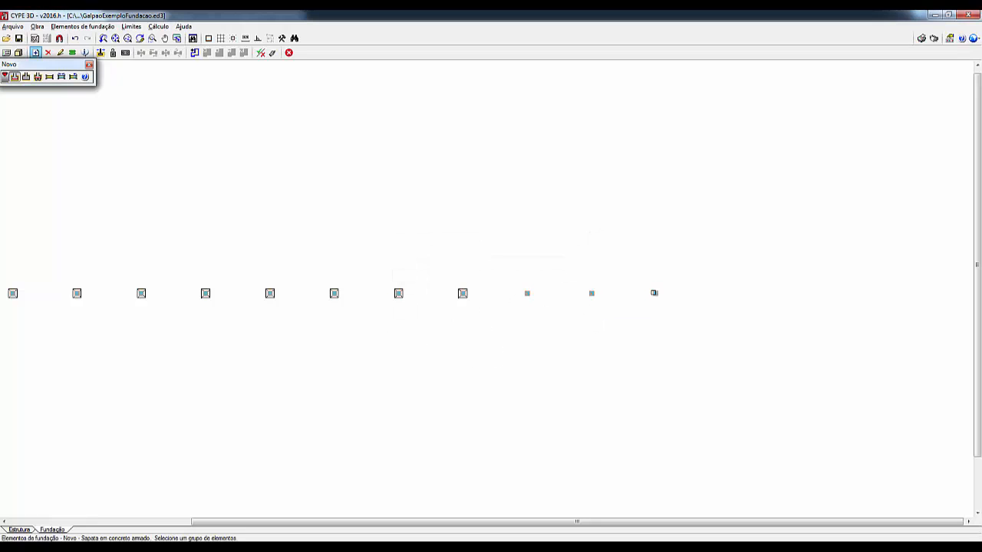
right_click(598, 329)
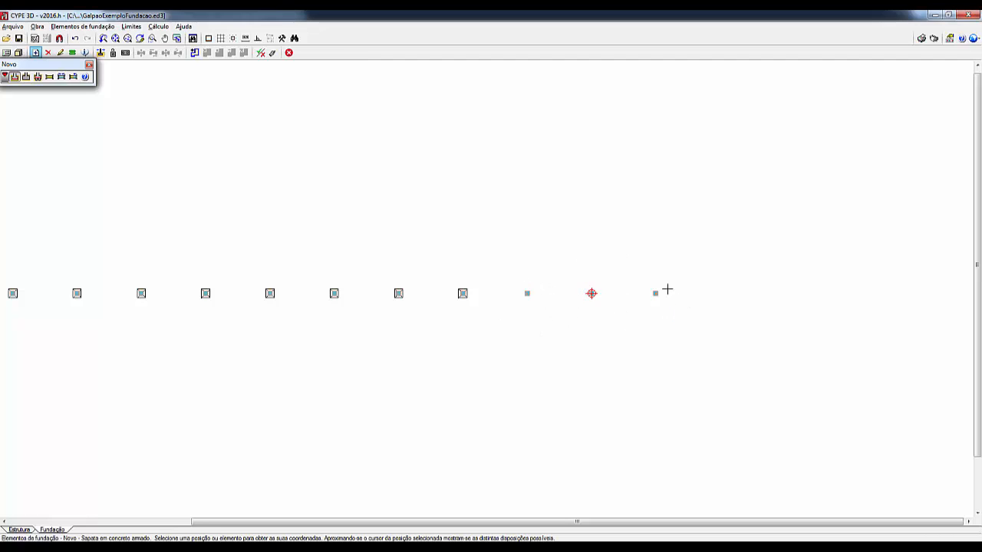
left_click(591, 294)
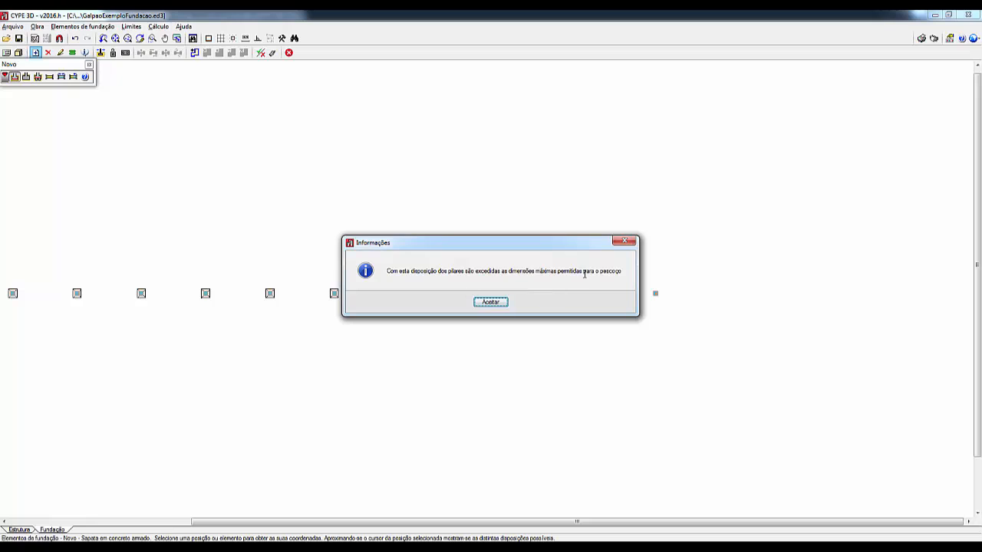
left_click(491, 303)
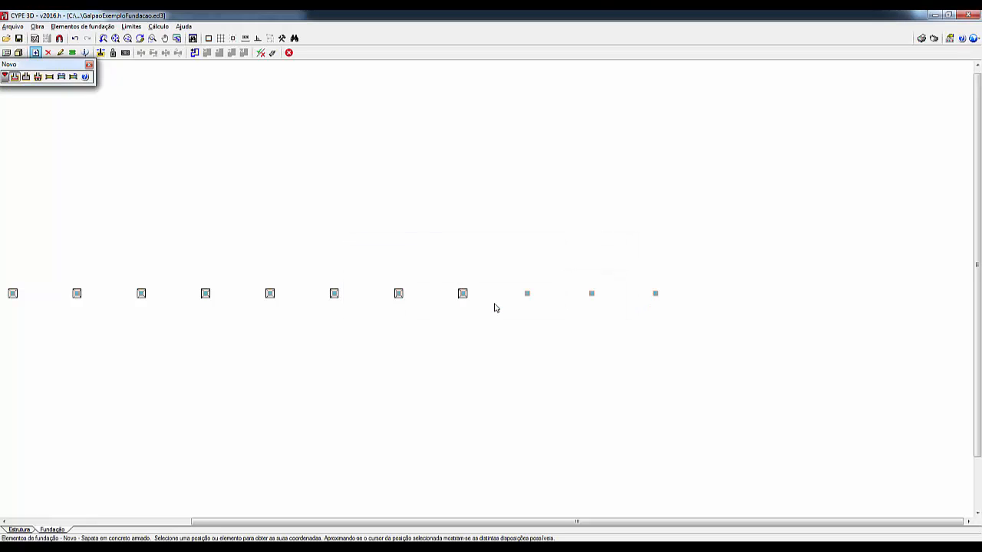
left_click(559, 293)
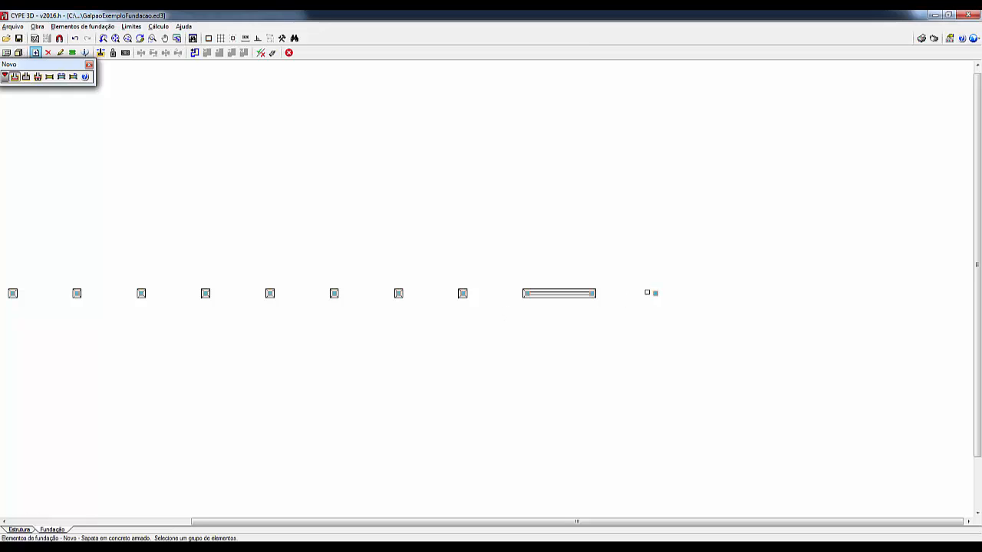
Step: Return the footing type to Com um só arranque and place a centred footing on the last upper-row node
right_click(55, 124)
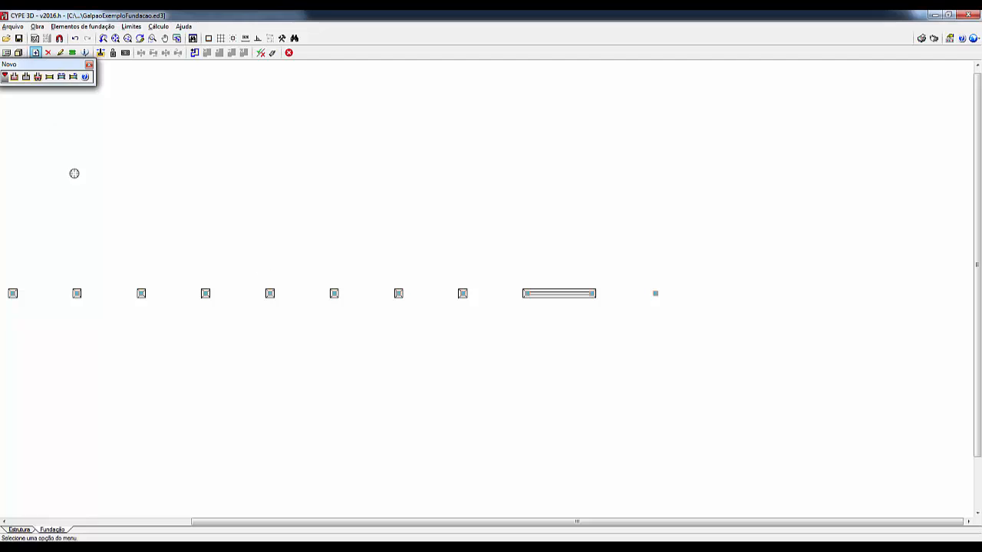
left_click(14, 76)
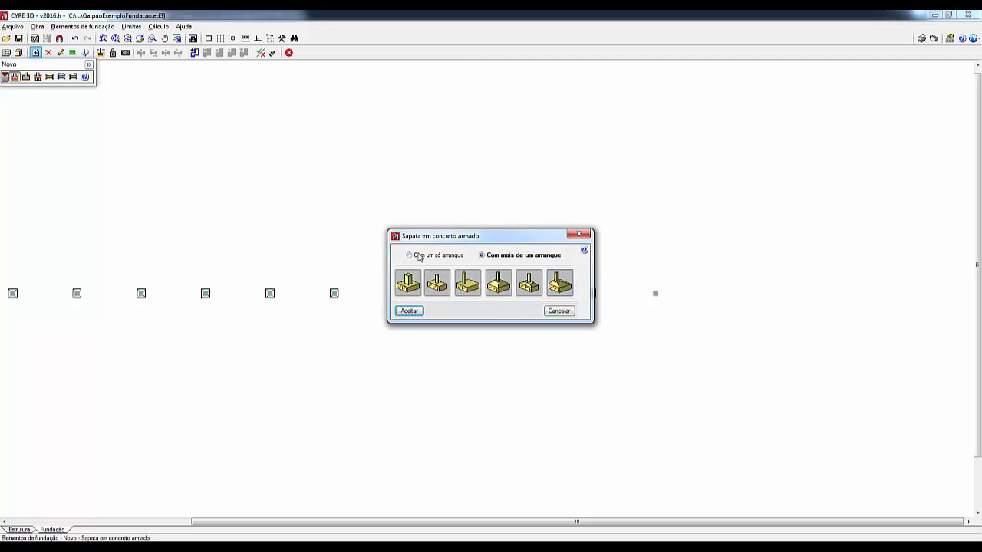
left_click(418, 255)
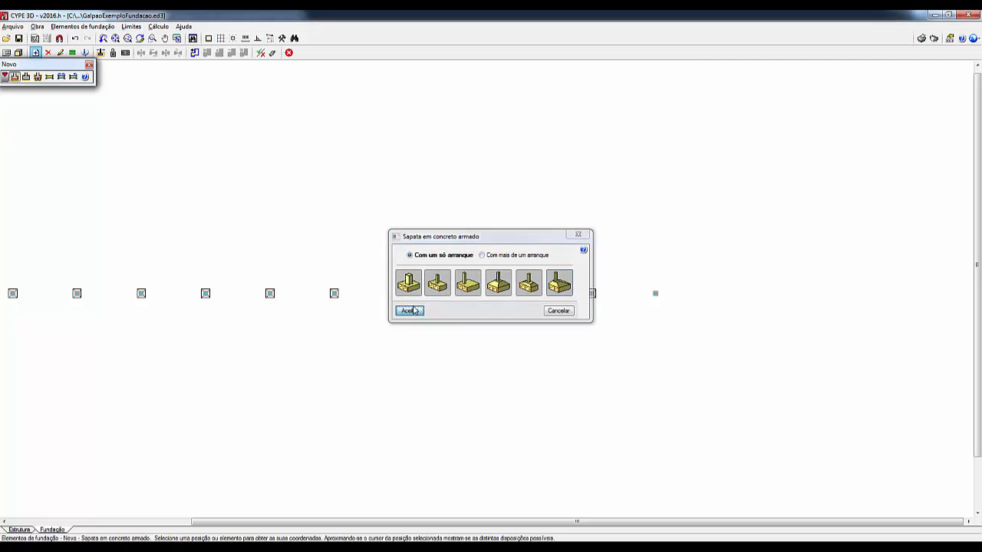
left_click(409, 311)
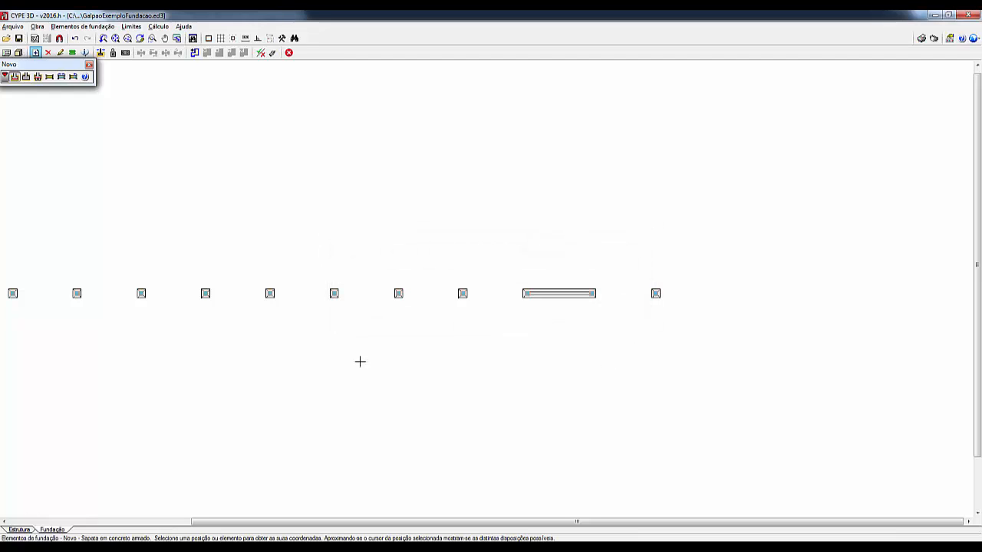
Step: Start a pile cap and create pile ESTACA25, type Concreto circular, diameter 250 mm, with the symbol showing two opposite filled quadrants
scroll(373, 370, "down", 1)
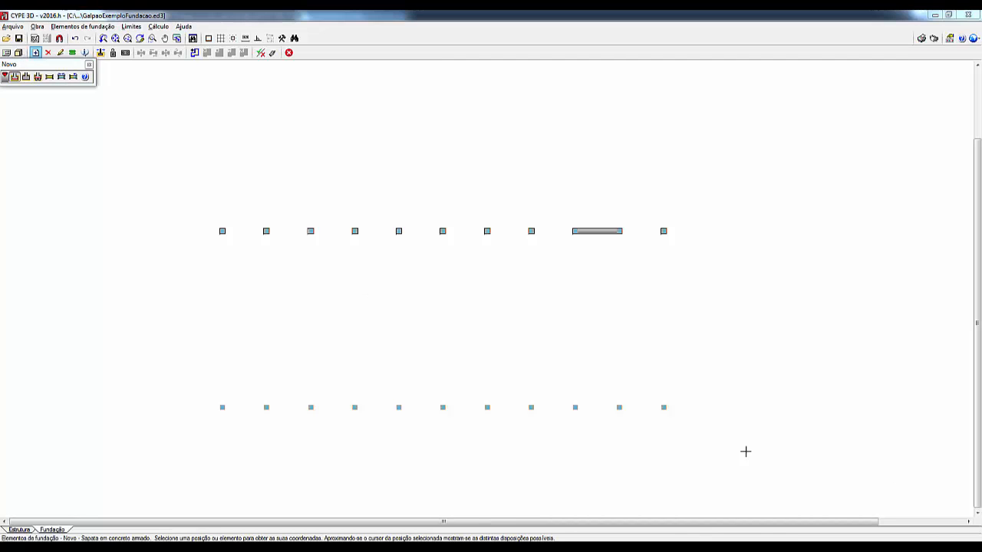
left_click(37, 76)
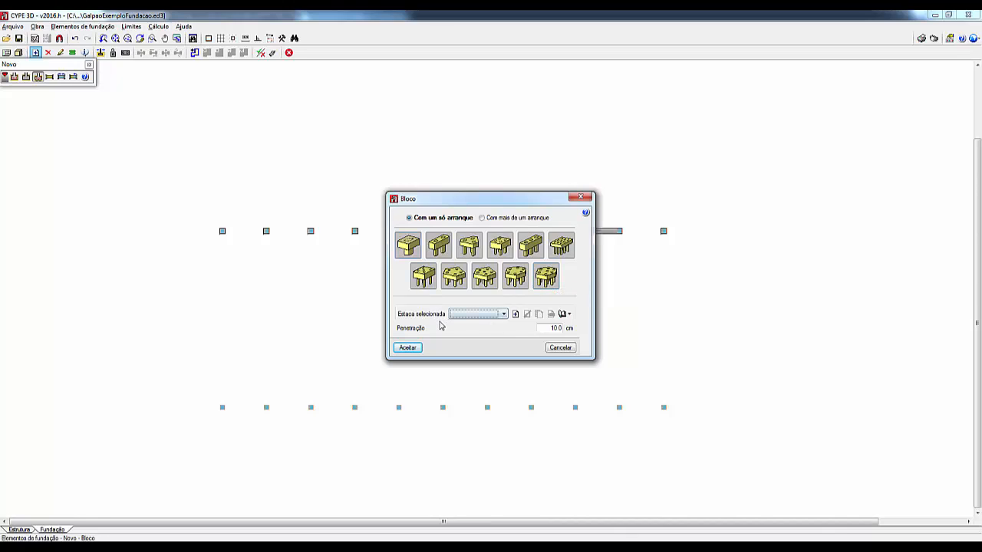
left_click(517, 314)
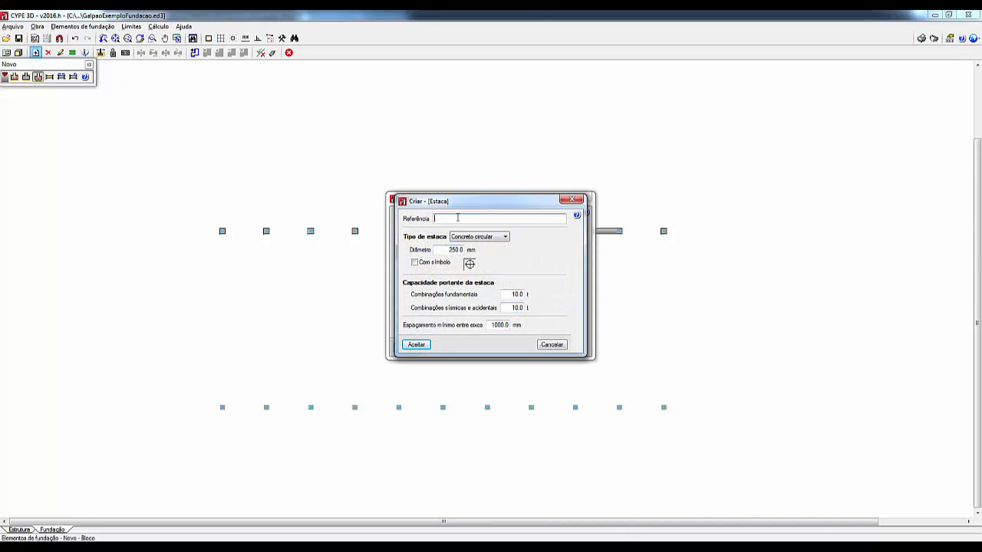
type("ESTACA25")
left_click_drag(444, 250, 465, 254)
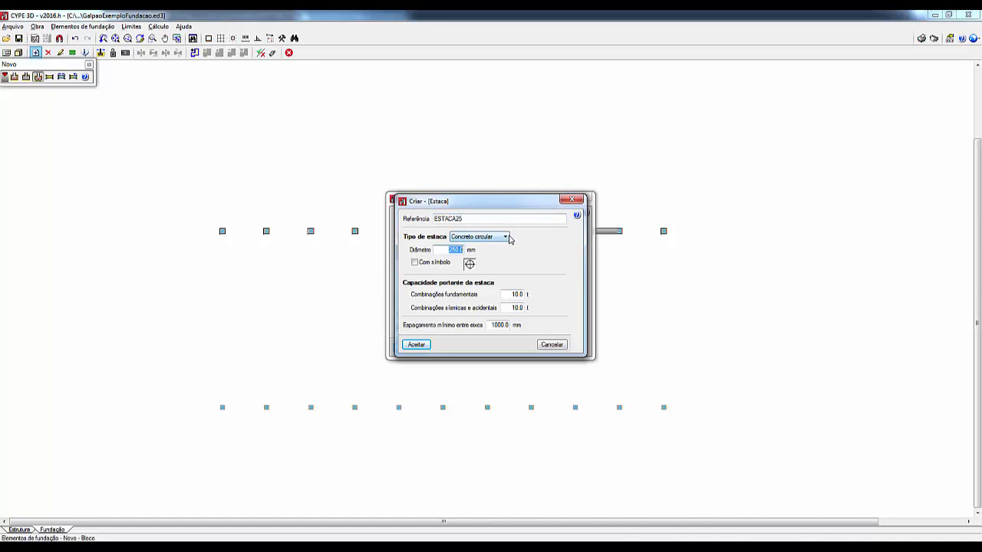
left_click(506, 236)
left_click(501, 251)
left_click(416, 265)
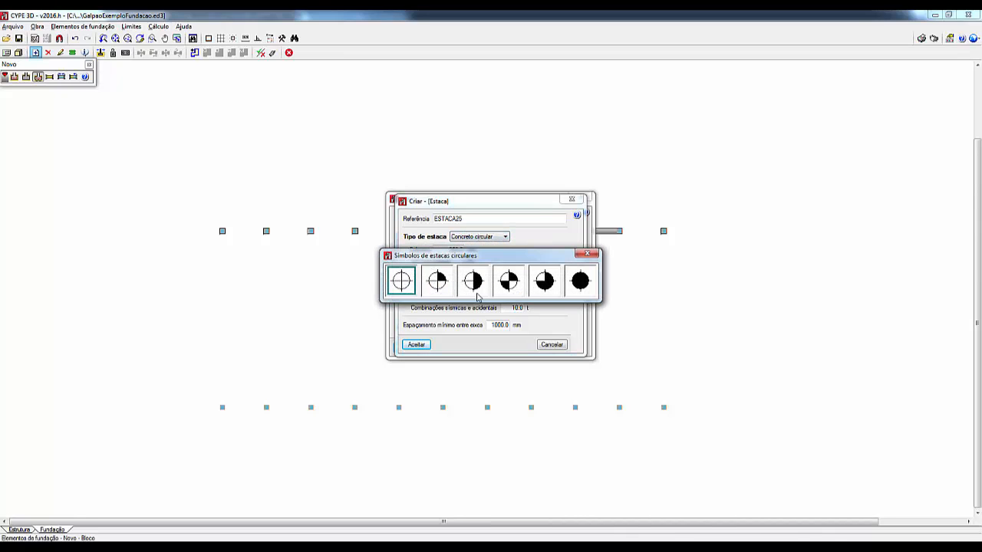
left_click(511, 283)
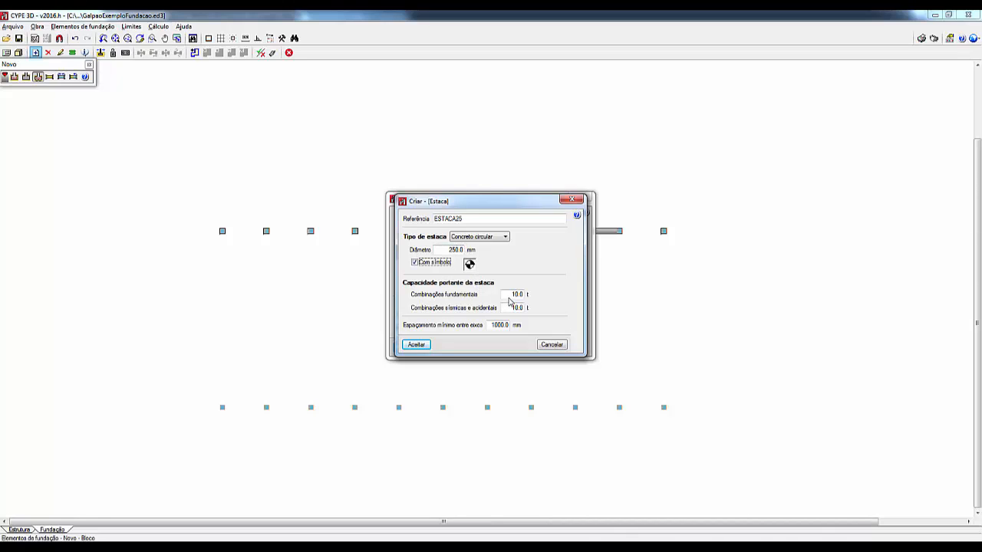
Step: Set the pile's capacity to 25 t for fundamental and 20 t for seismic and accidental combinations, with 750 mm minimum axis spacing
left_click_drag(510, 295, 531, 296)
type("25")
left_click_drag(509, 308, 524, 308)
type("0")
key("Tab")
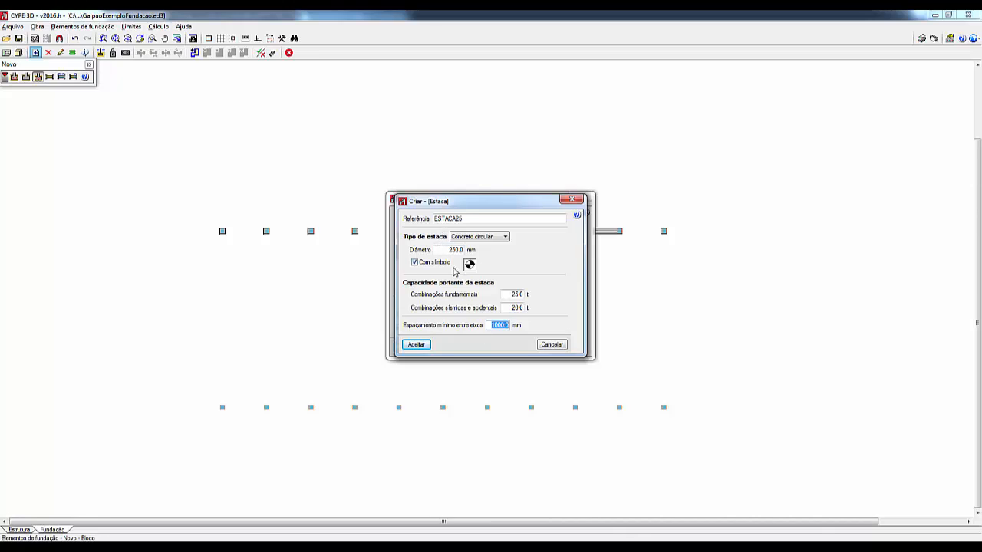
type("750")
left_click(512, 294)
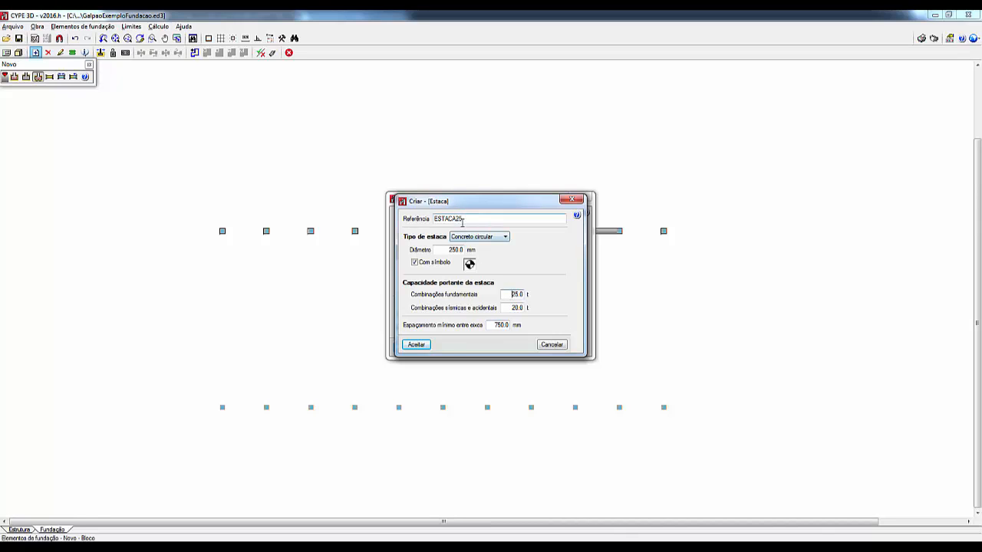
left_click(408, 346)
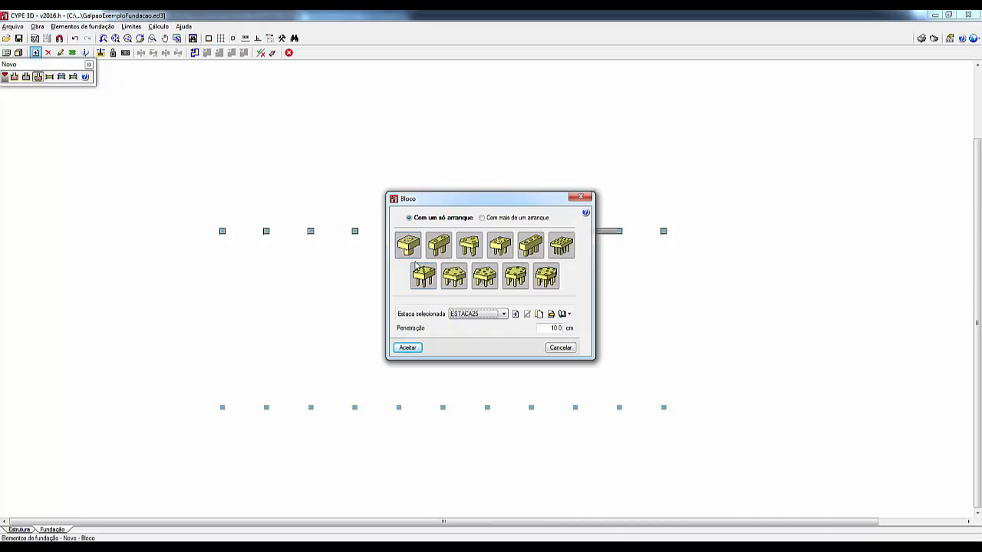
Step: Choose the three-pile cap (Bloco de 3 estacas) with pile ESTACA25 and place it on the first three lower-row nodes
left_click(454, 278)
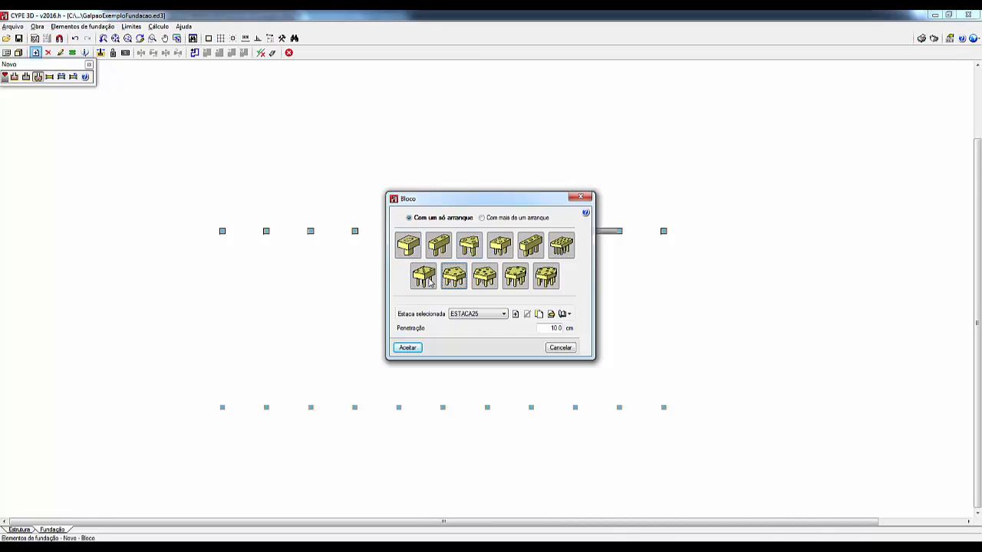
left_click(470, 247)
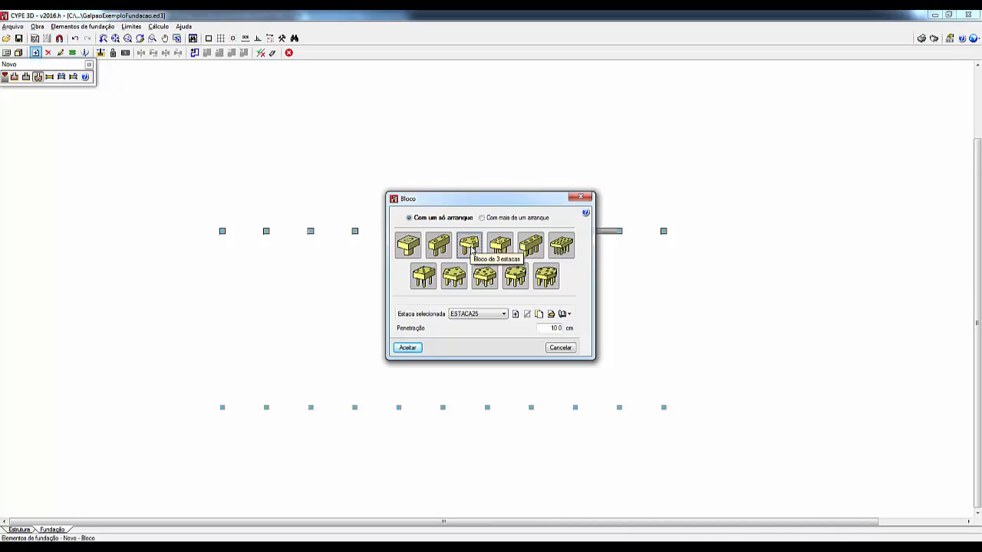
left_click(409, 347)
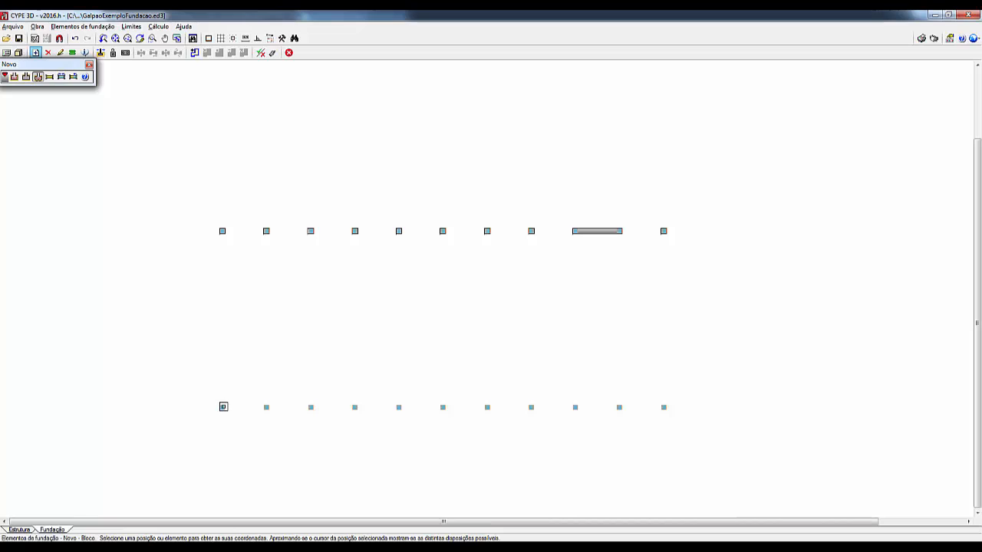
left_click(224, 407)
left_click(266, 407)
left_click(311, 407)
Step: Switch to the four-pile cap (Bloco de 4 estacas) and place it on the fourth and fifth lower-row nodes
right_click(327, 435)
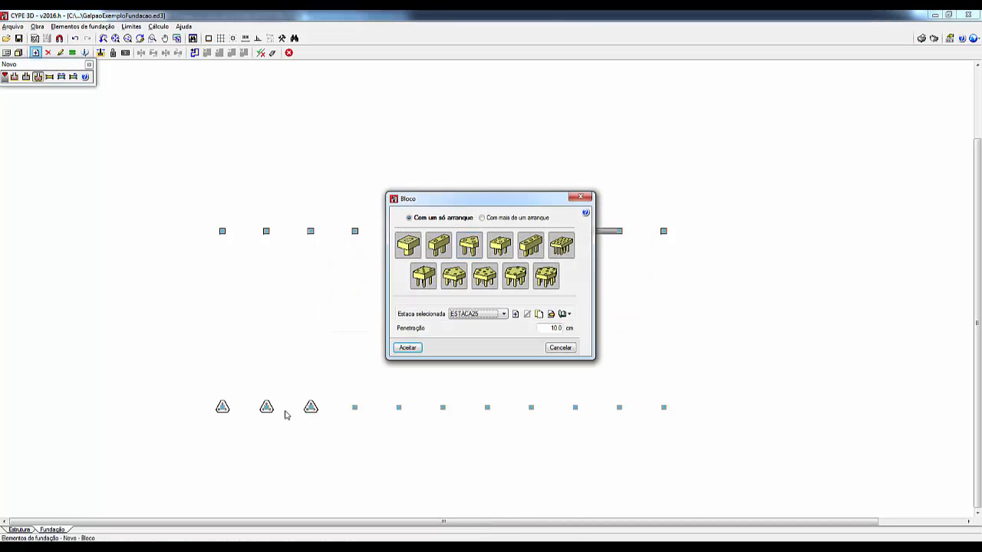
left_click(500, 247)
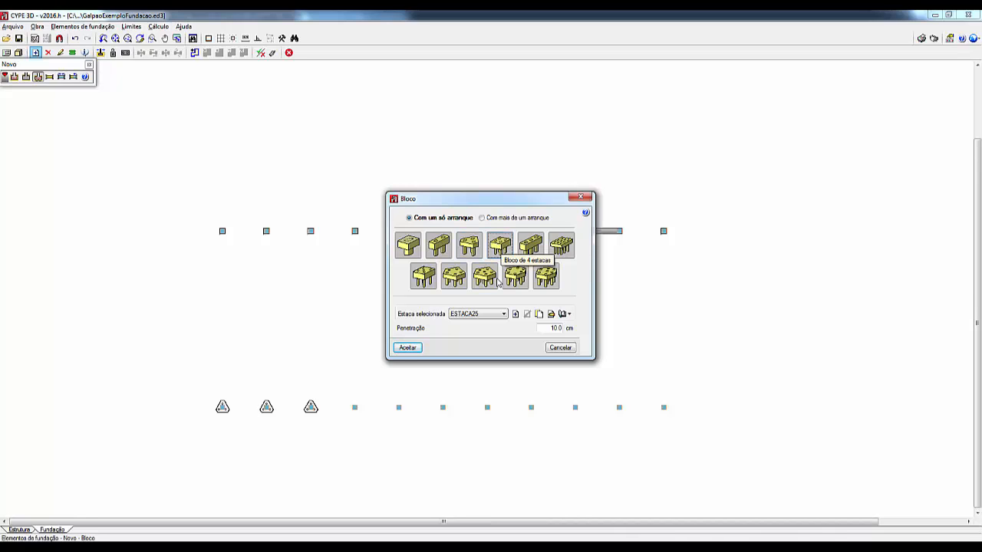
left_click(406, 348)
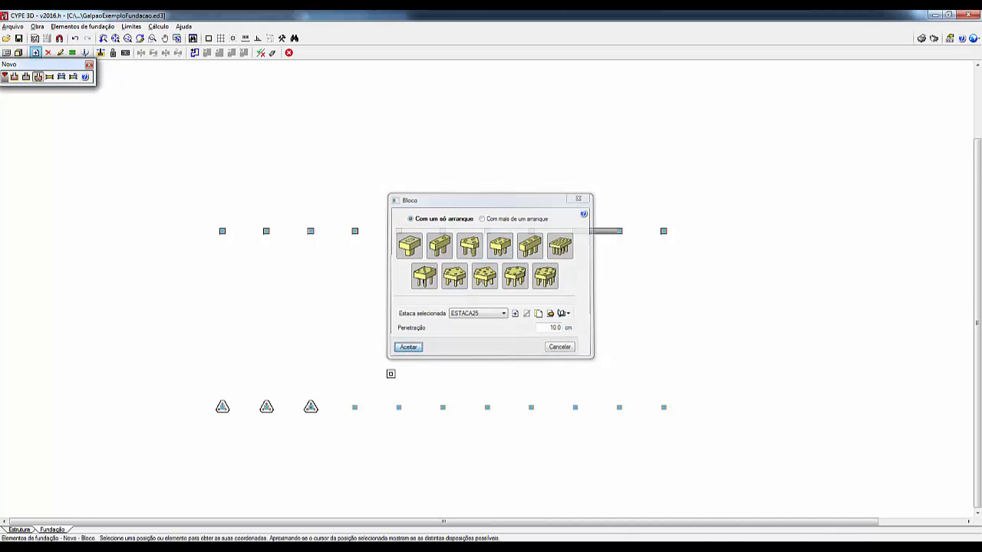
left_click(355, 408)
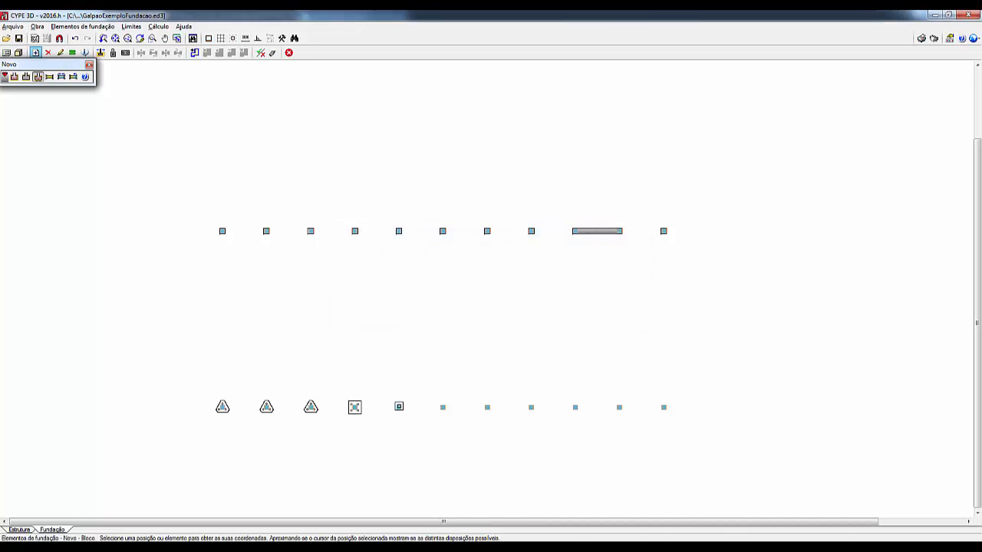
left_click(398, 407)
Step: Place four-pile caps on the sixth, seventh and eighth nodes of the lower row
scroll(403, 420, "up", 2)
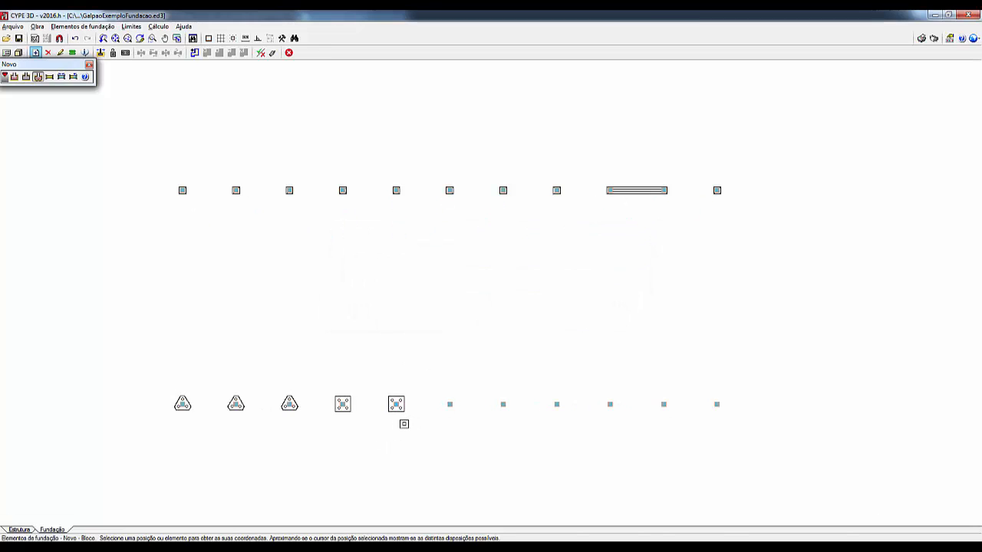
scroll(400, 409, "up", 1)
scroll(428, 436, "up", 2)
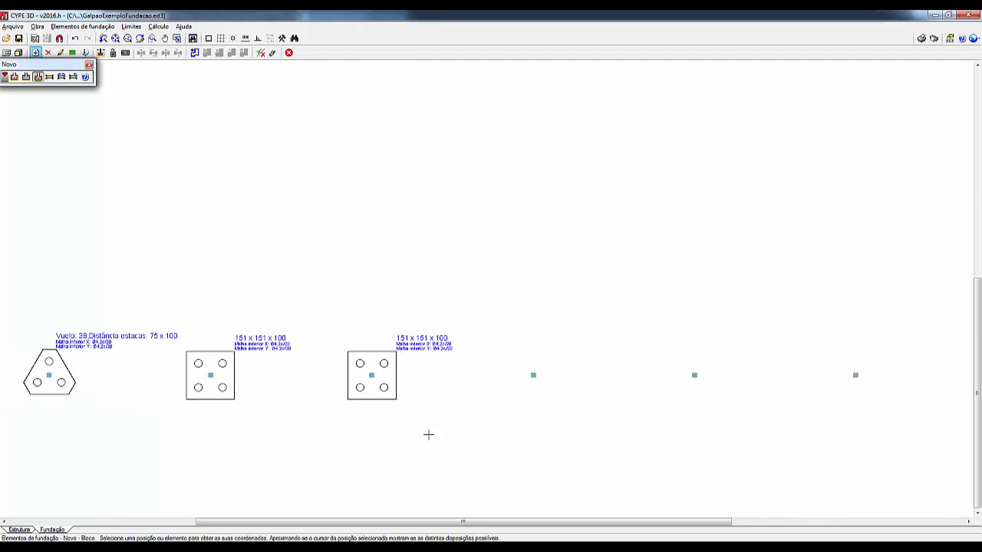
scroll(537, 407, "down", 2)
scroll(460, 410, "down", 1)
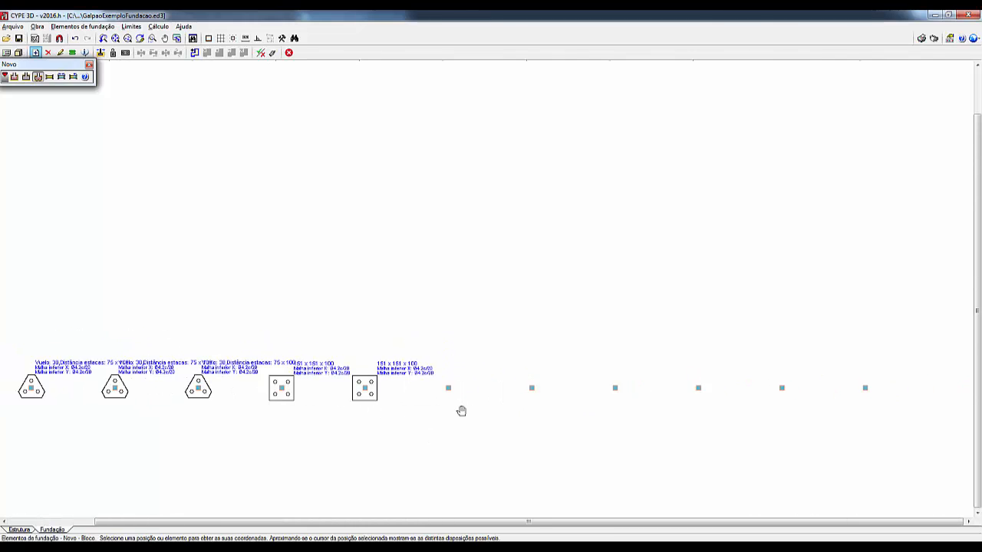
scroll(416, 405, "down", 1)
left_click(414, 391)
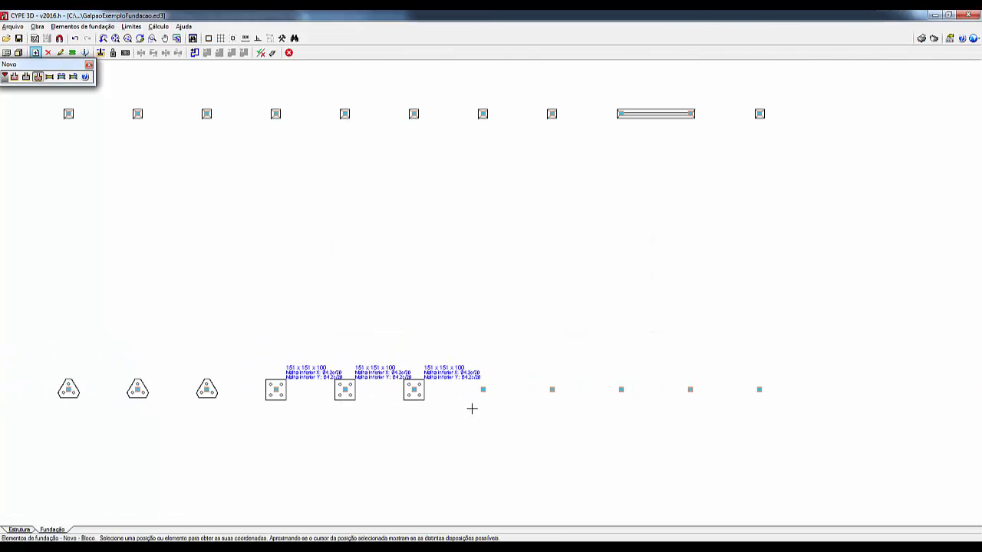
left_click(483, 389)
left_click(553, 389)
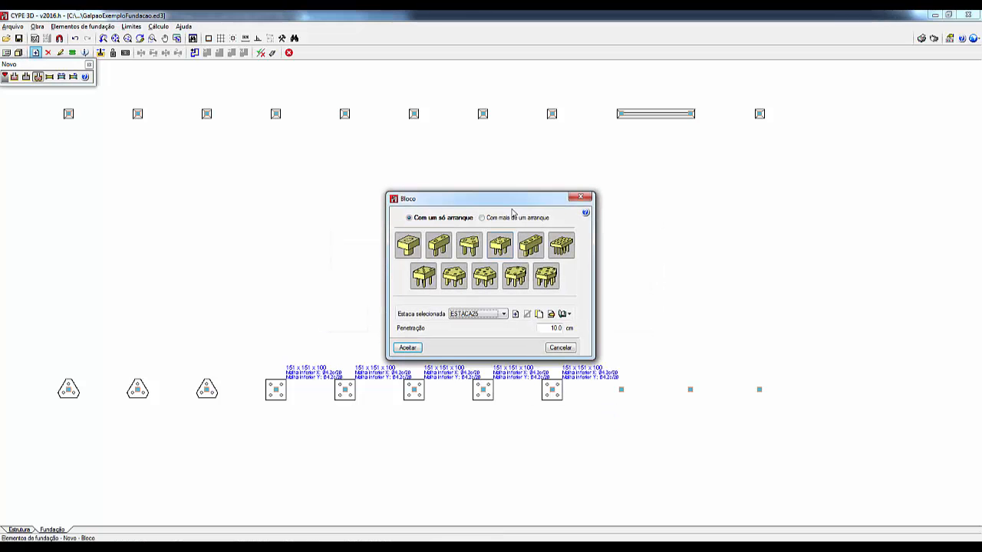
Step: Place a rectangular-grid pile cap with more than one starter (Com mais de um arranque) centred between the ninth and tenth lower-row nodes
left_click(512, 219)
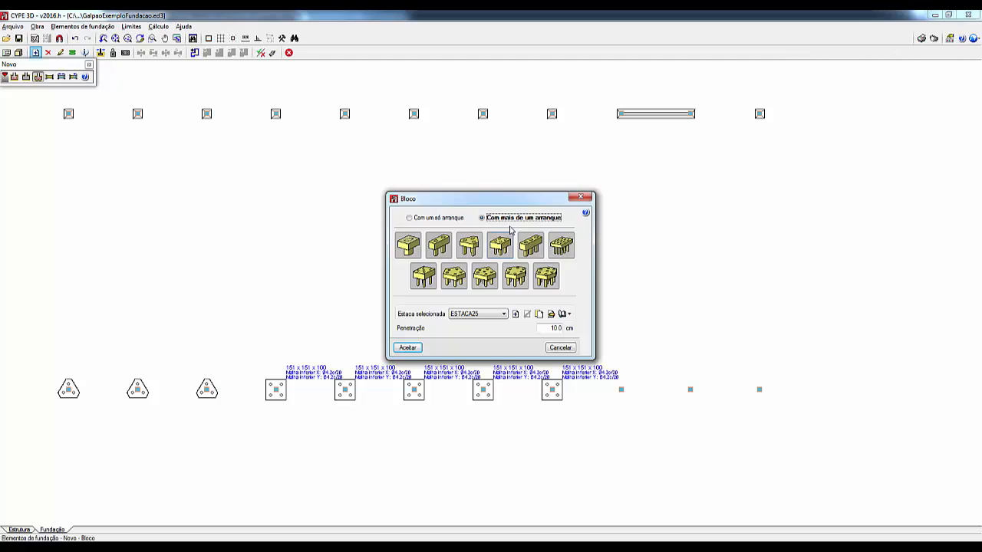
left_click(524, 247)
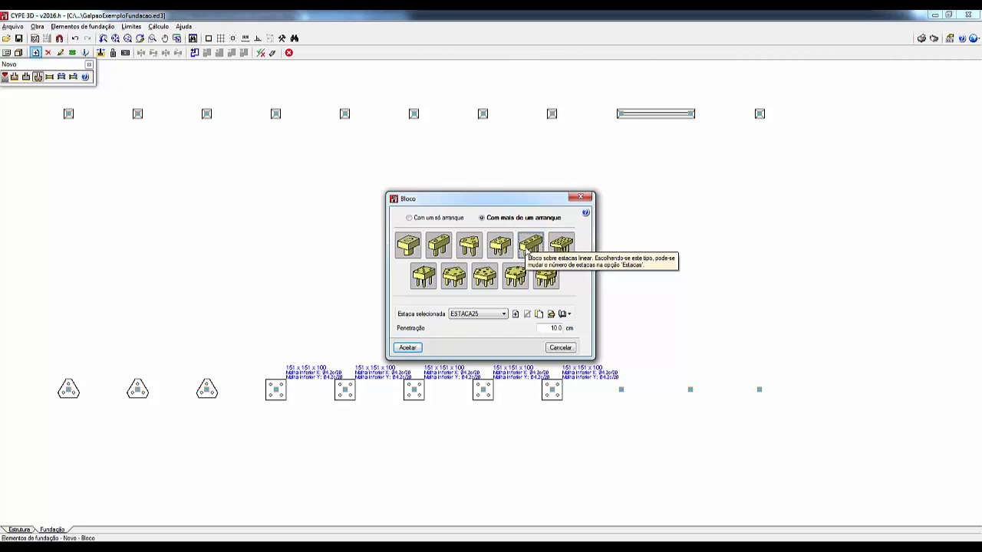
left_click(561, 247)
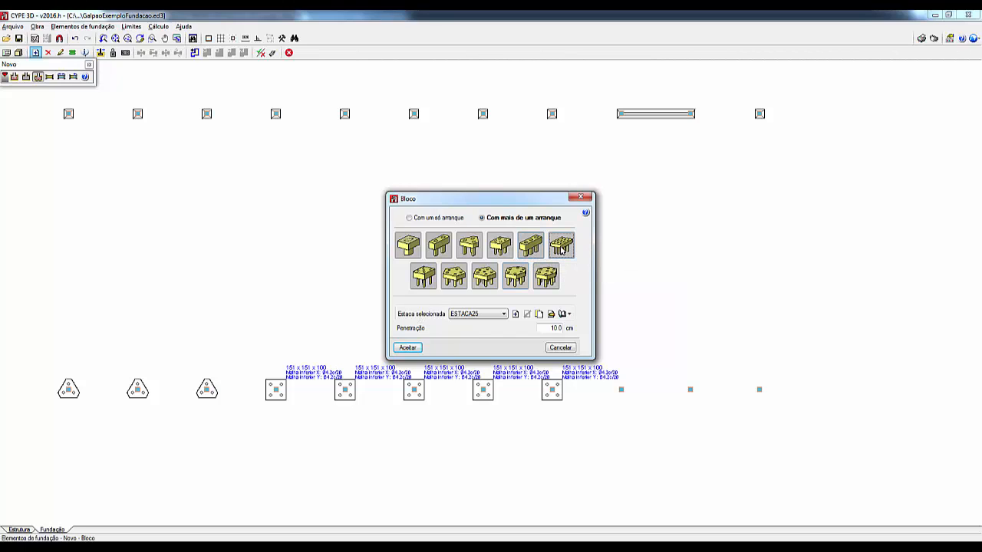
left_click(405, 347)
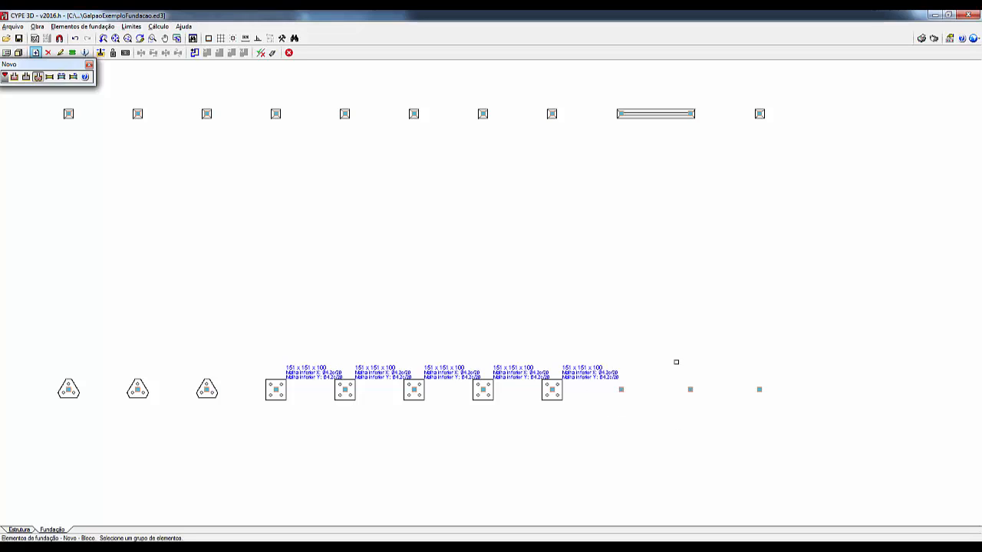
right_click(656, 417)
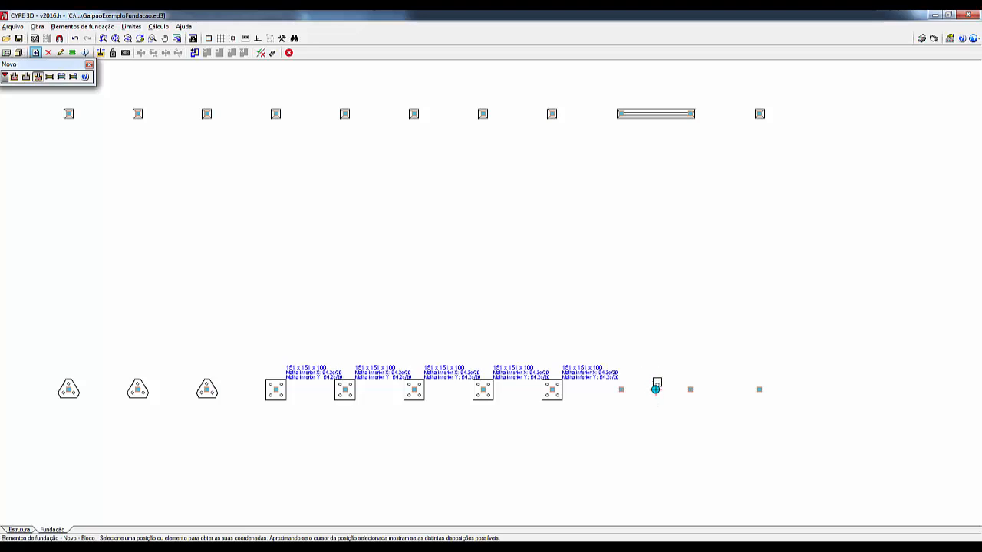
left_click(655, 390)
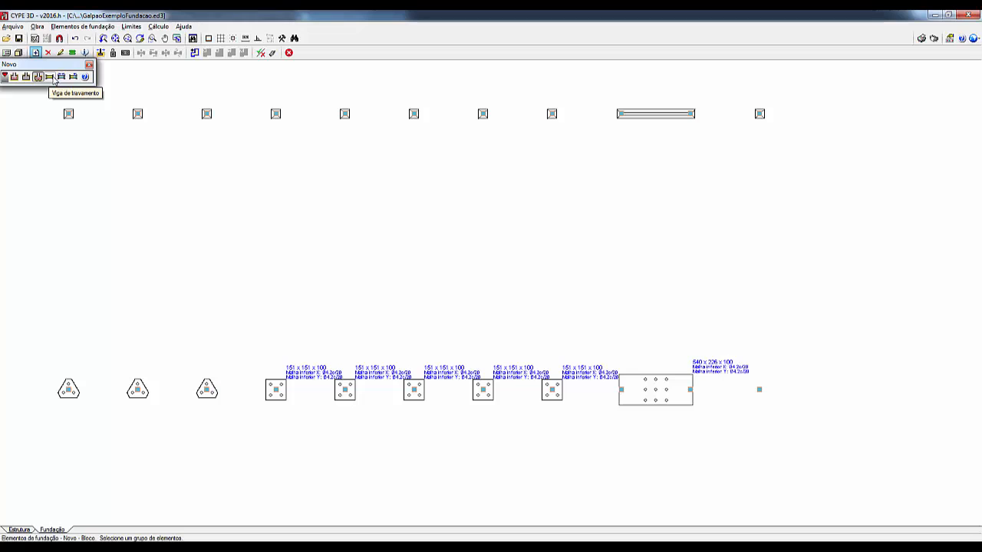
right_click(149, 199)
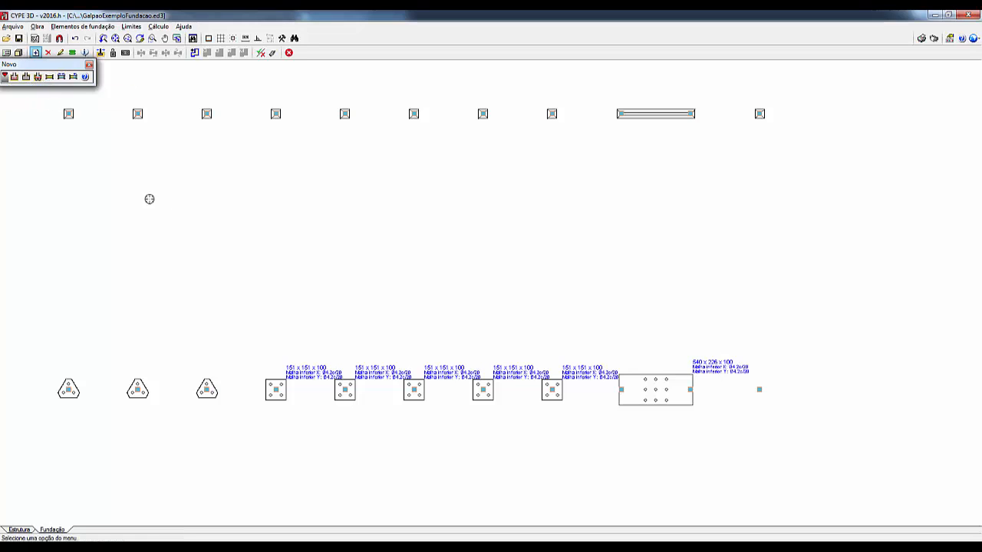
left_click(36, 78)
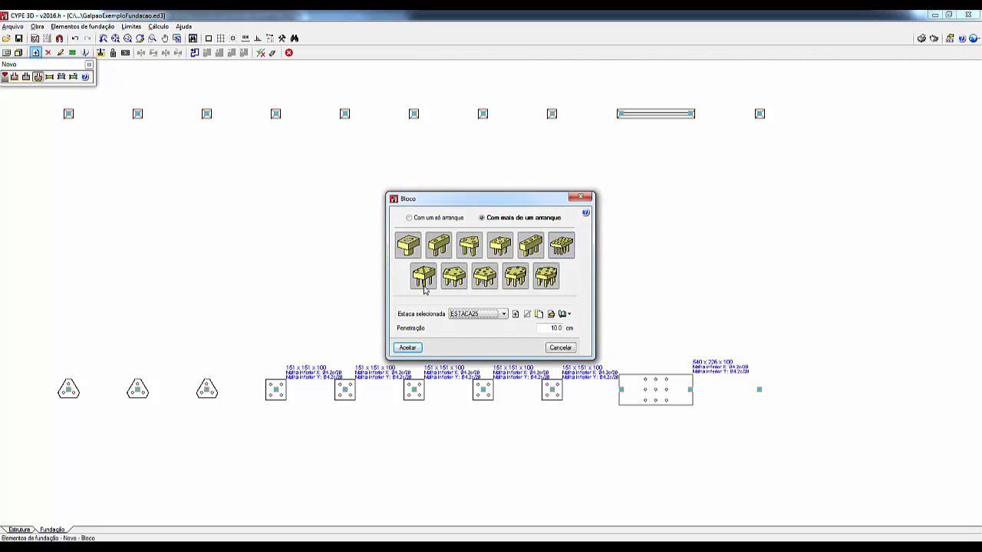
left_click(408, 348)
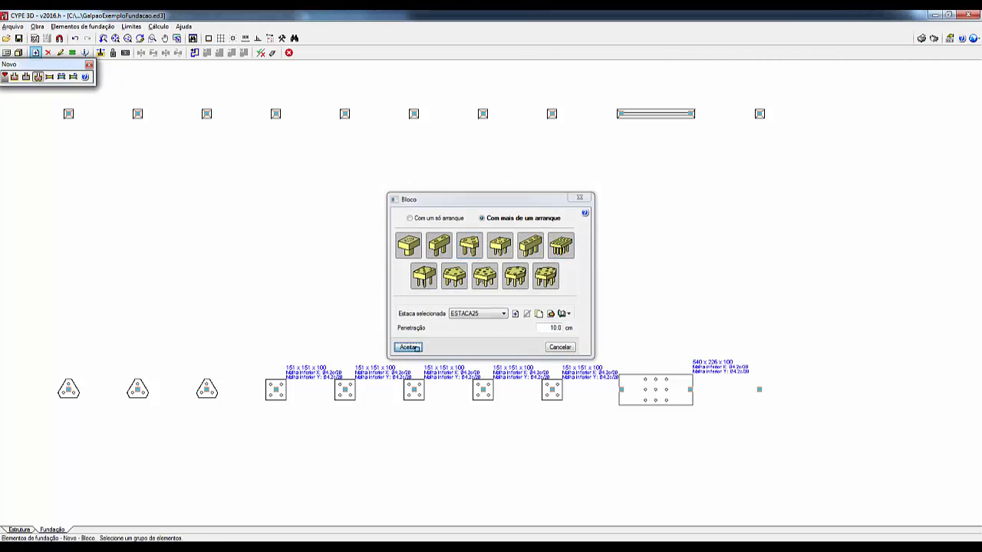
left_click(758, 390)
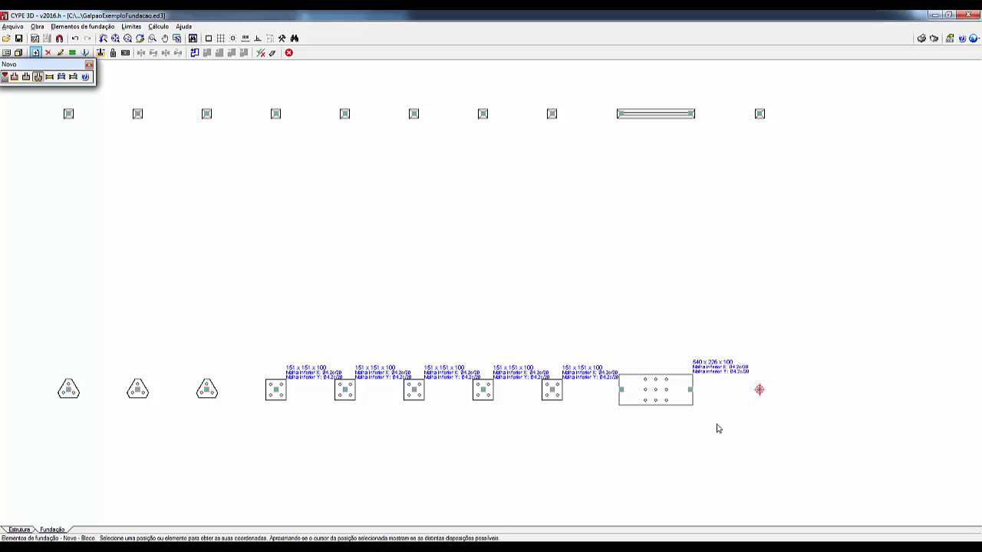
right_click(756, 392)
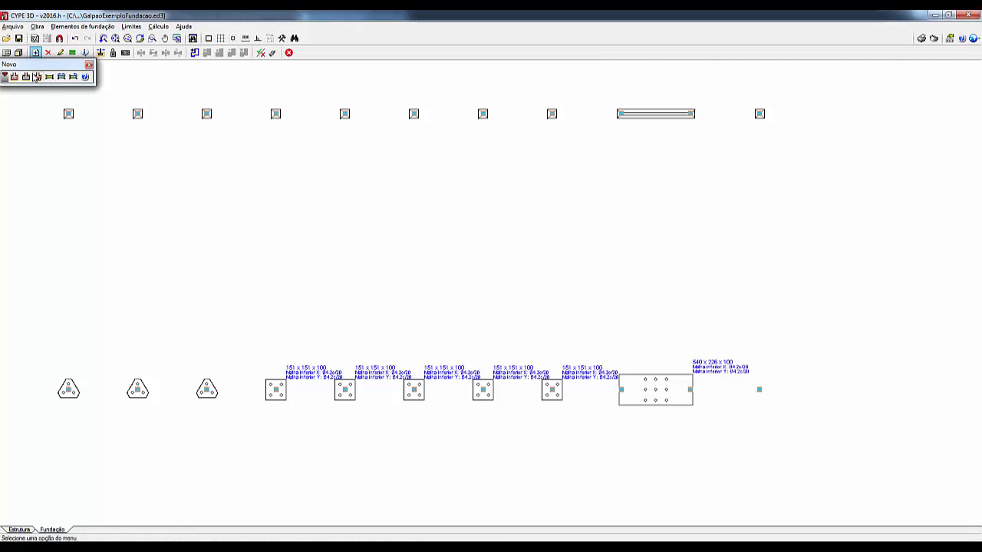
Step: Return the pile cap type to Com um só arranque and place a four-pile cap on the last lower-row node
left_click(38, 77)
left_click(444, 218)
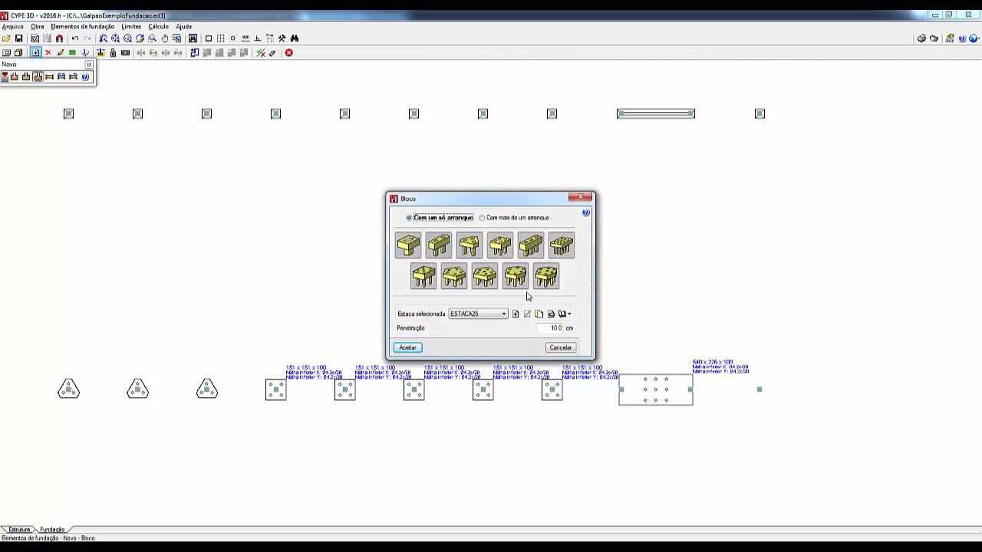
left_click(499, 245)
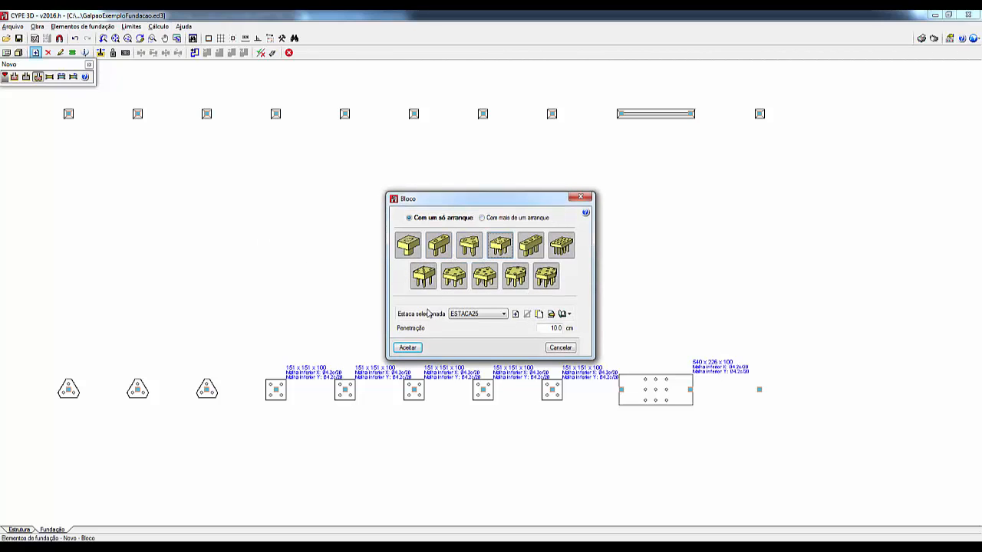
left_click(408, 348)
left_click(759, 390)
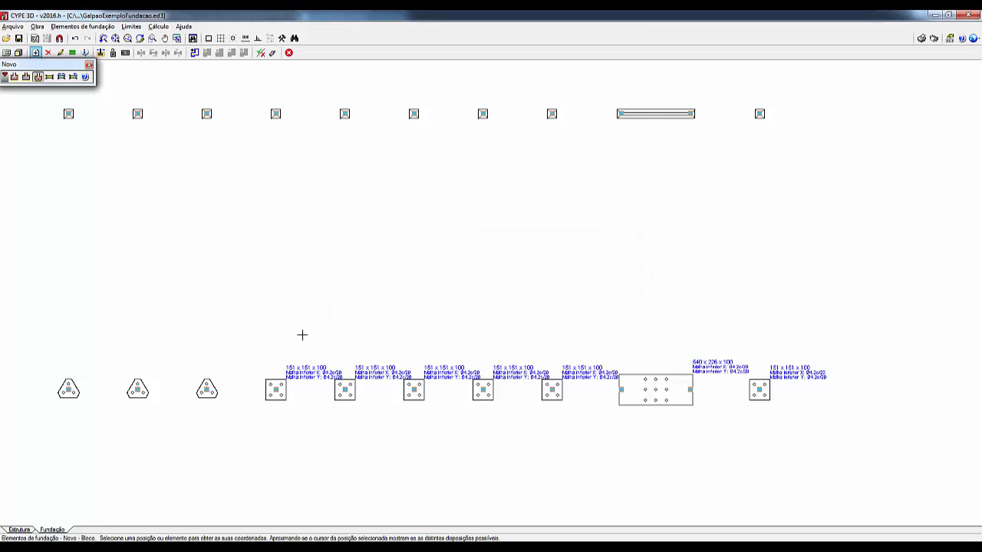
Step: Add a beam with automatic balancing at its ends (VT20x40, balancing beam C) from the first to the last upper-row footing
left_click(72, 80)
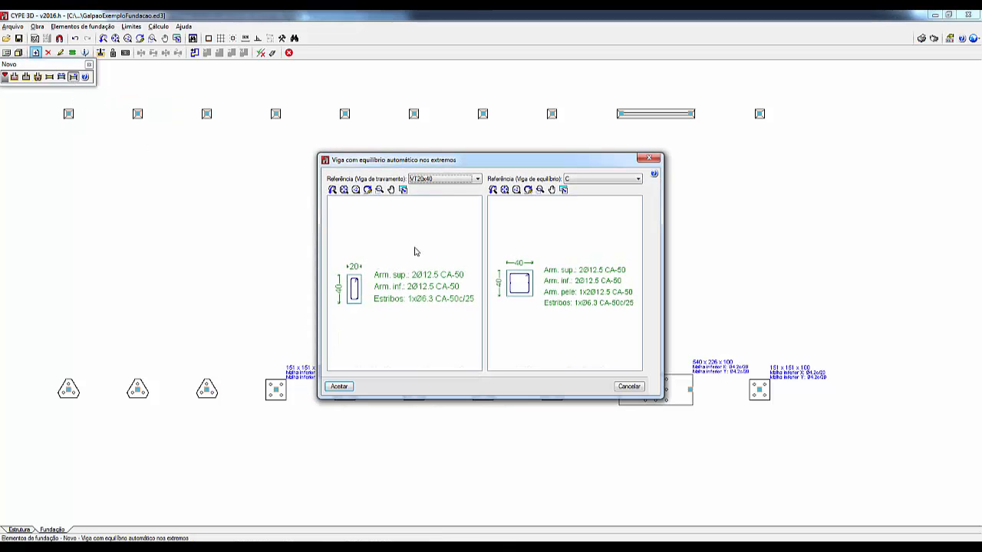
left_click(640, 179)
left_click(579, 190)
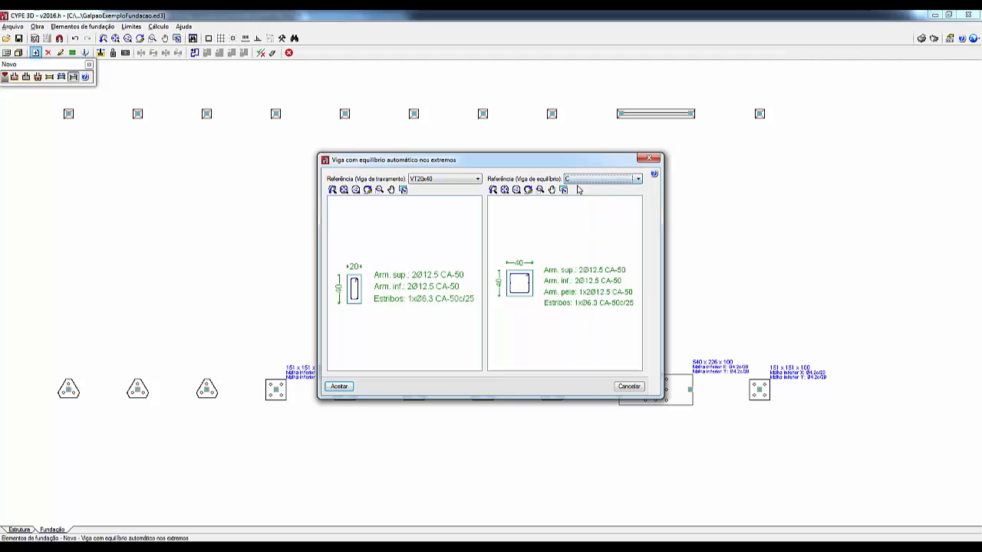
left_click(340, 386)
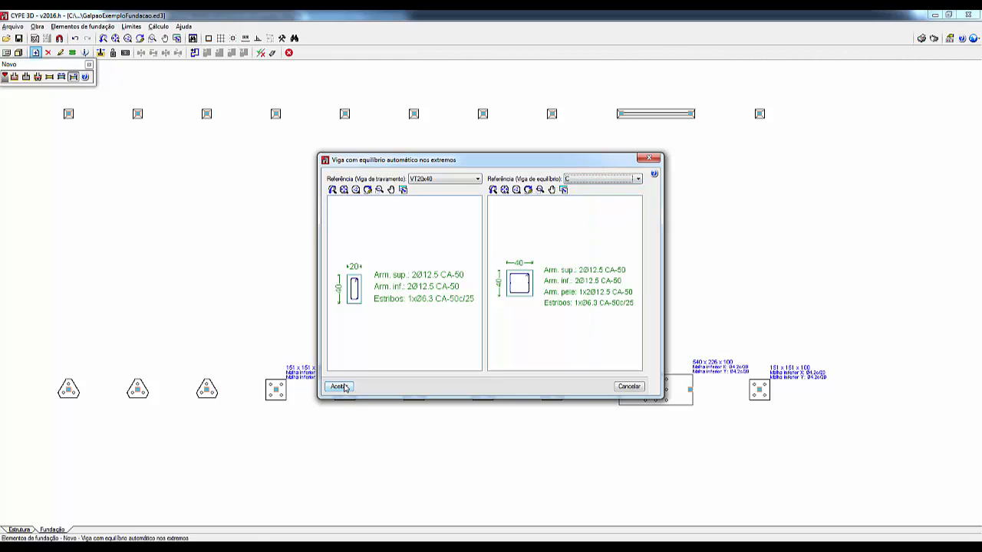
left_click(68, 114)
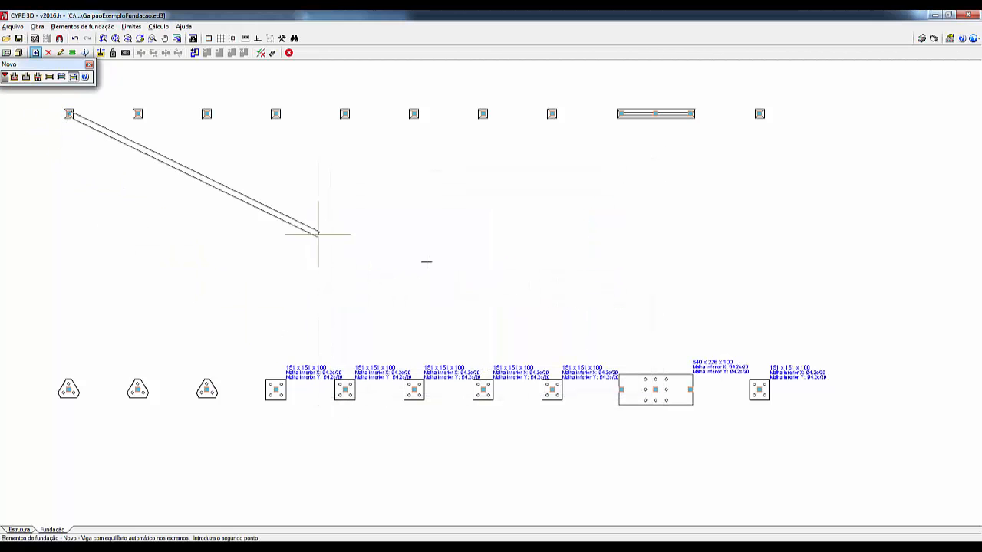
left_click(760, 117)
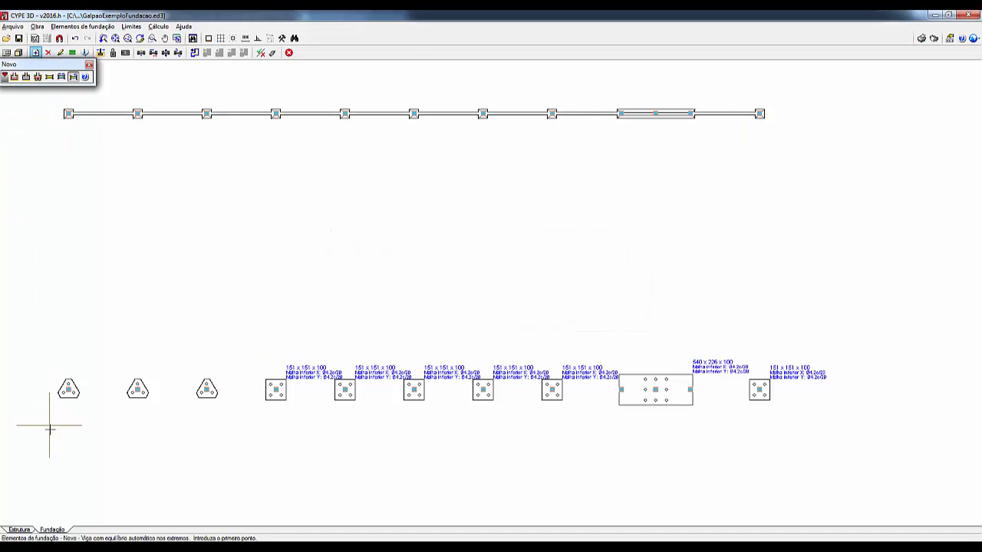
Step: Add the same automatically balanced beam along the lower row from the first to the last pile cap and end beam insertion
left_click(69, 389)
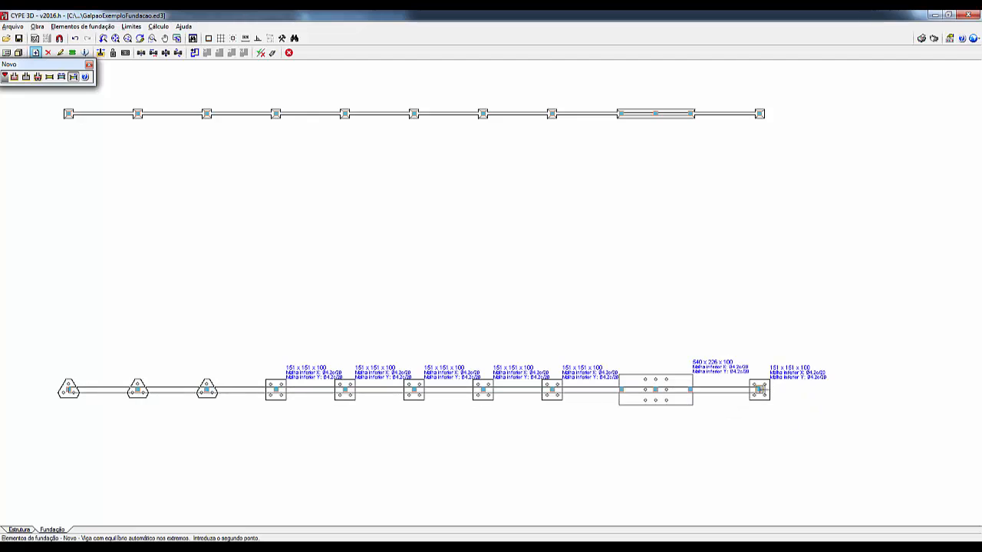
left_click(760, 390)
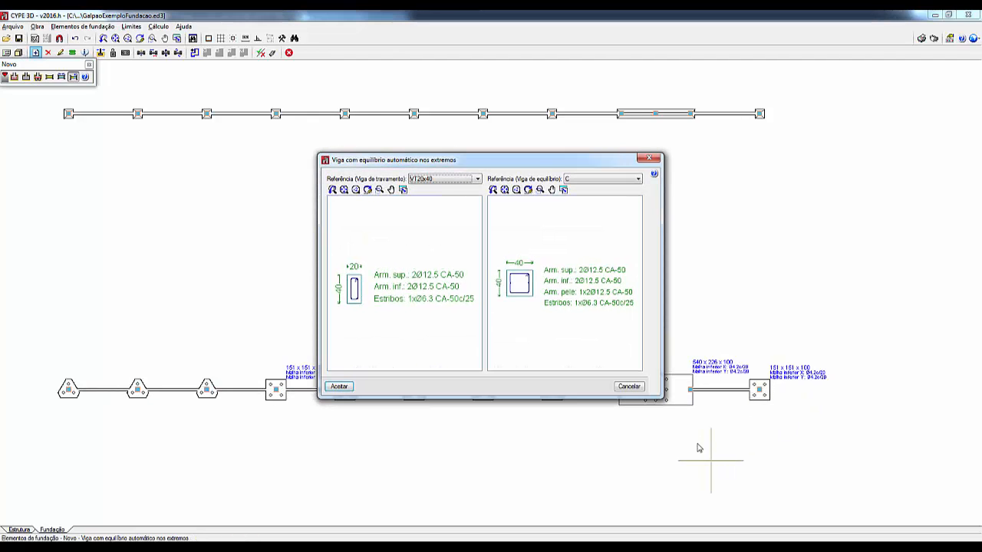
left_click(628, 386)
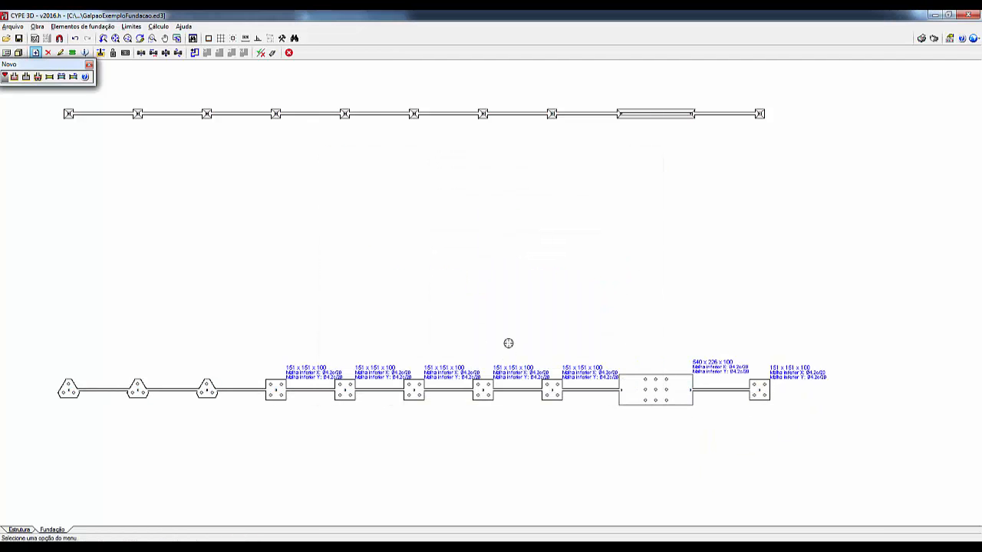
Step: Edit the rectangular-grid pile cap in the lower row, setting the number of piles in X to 5
left_click(95, 28)
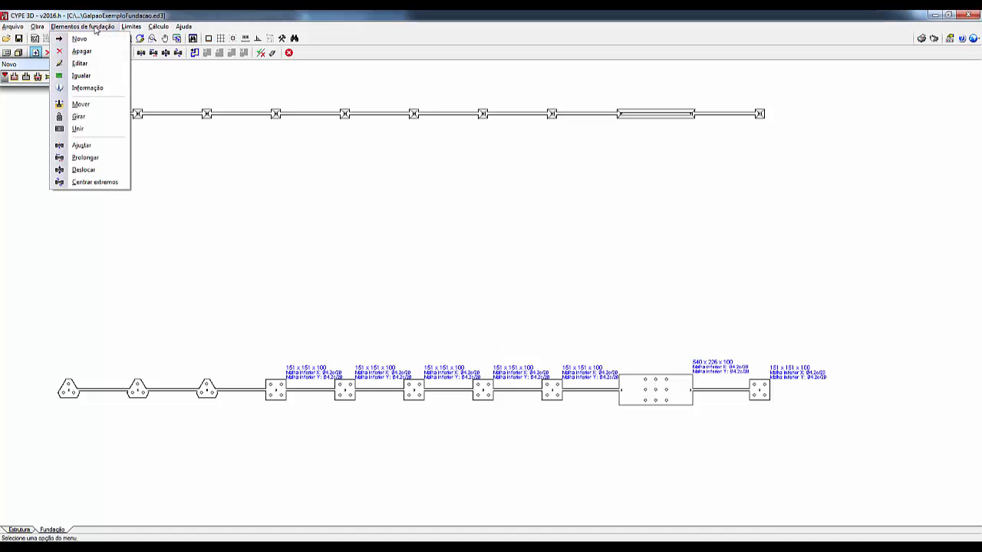
left_click(92, 66)
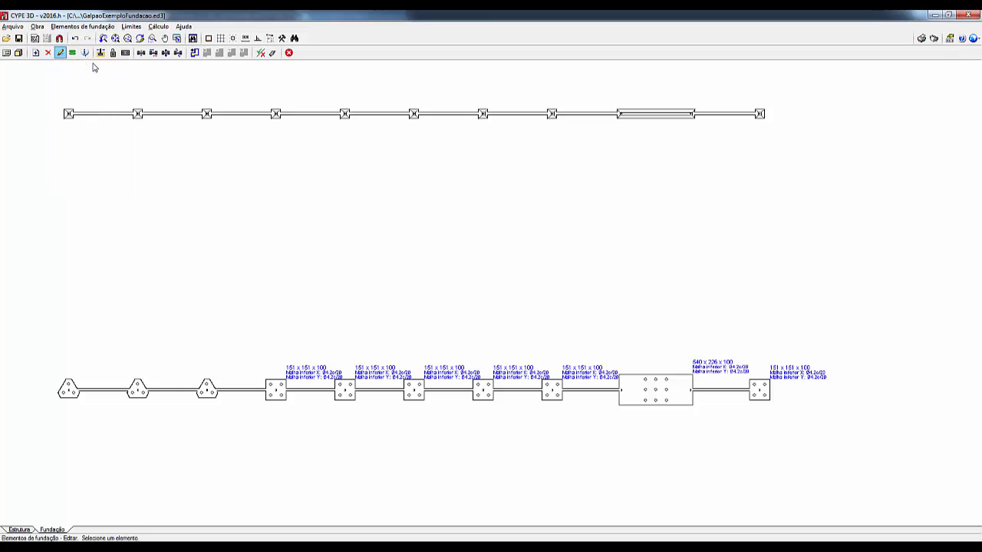
left_click(636, 400)
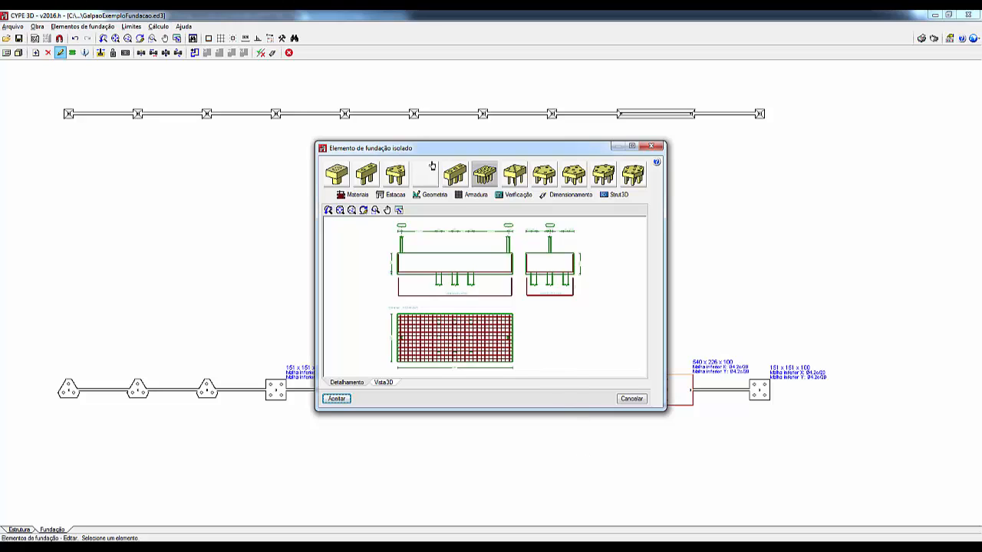
left_click(434, 196)
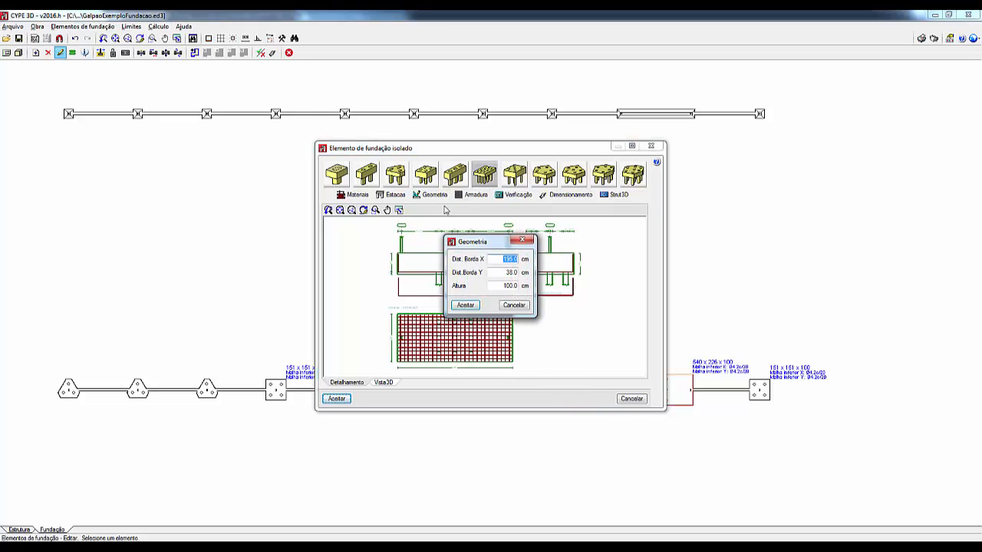
left_click(514, 305)
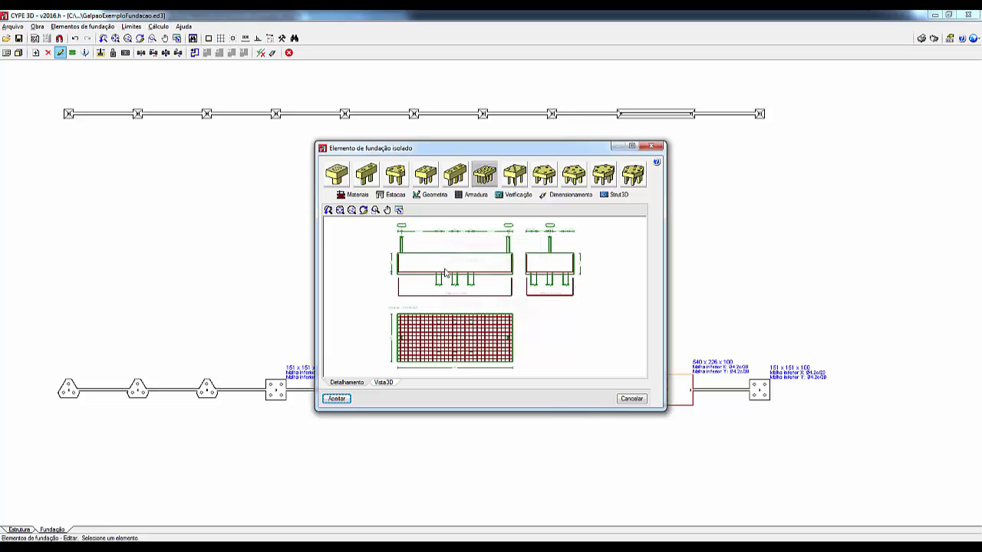
left_click(393, 195)
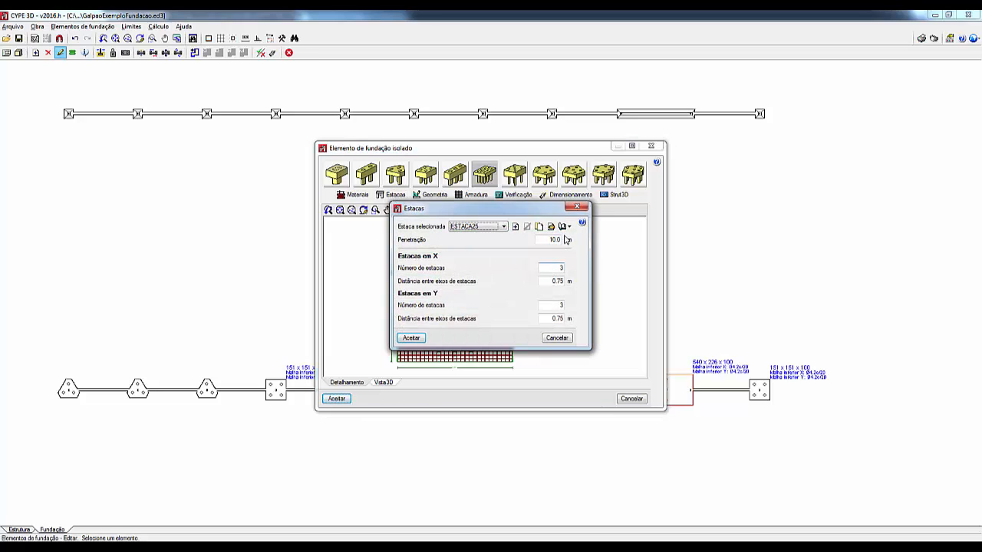
double_click(552, 268)
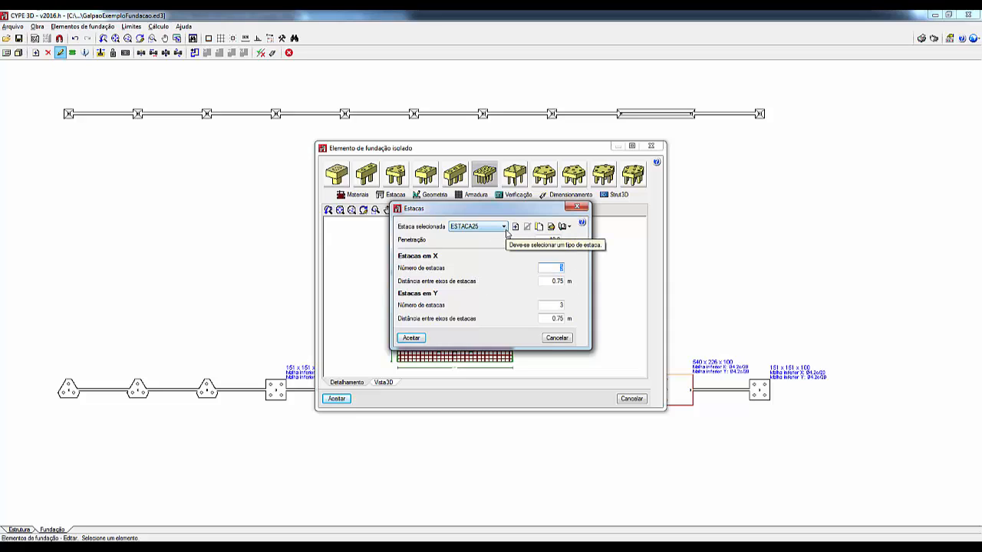
left_click(409, 339)
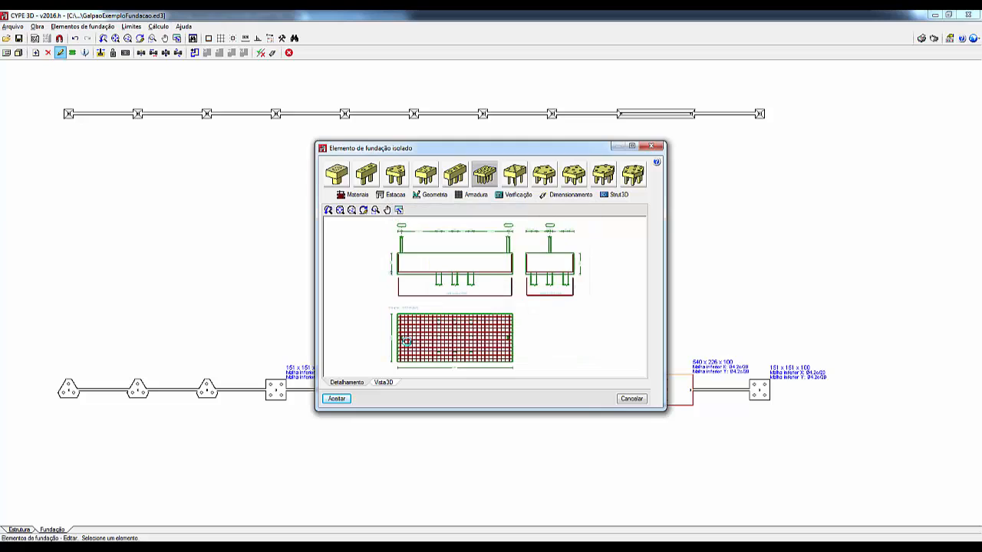
left_click(341, 399)
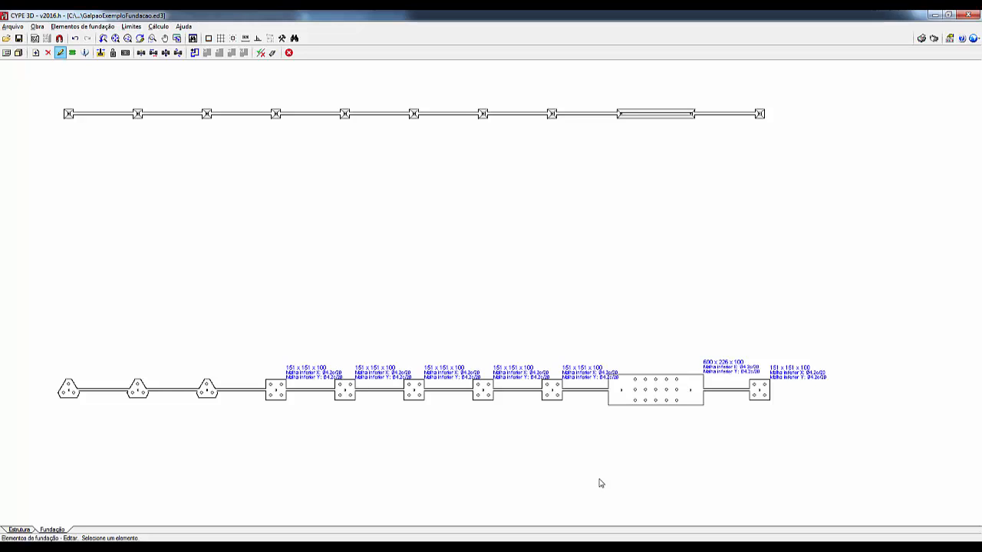
Step: Edit the rectangular-grid pile cap again, setting the number of piles in X to 10
left_click(656, 409)
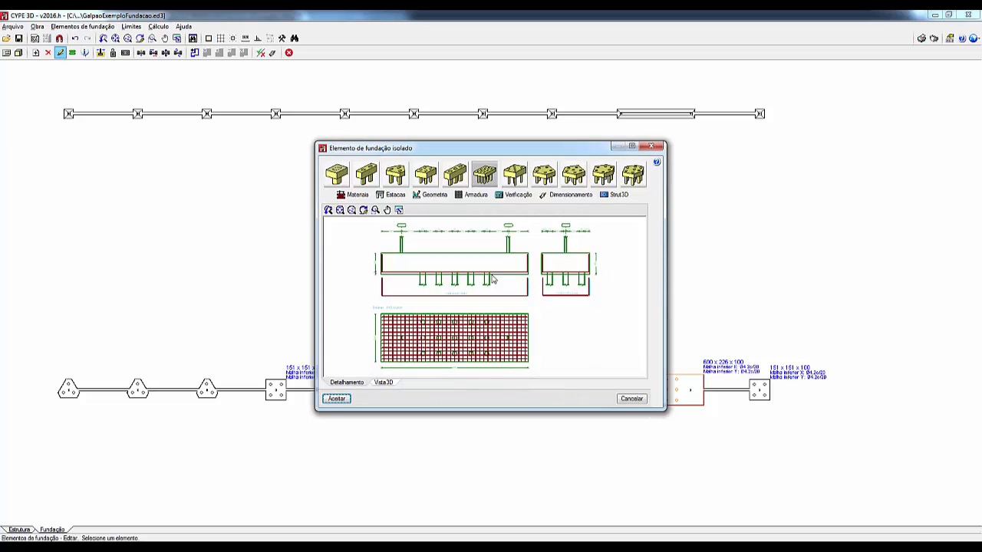
left_click(437, 195)
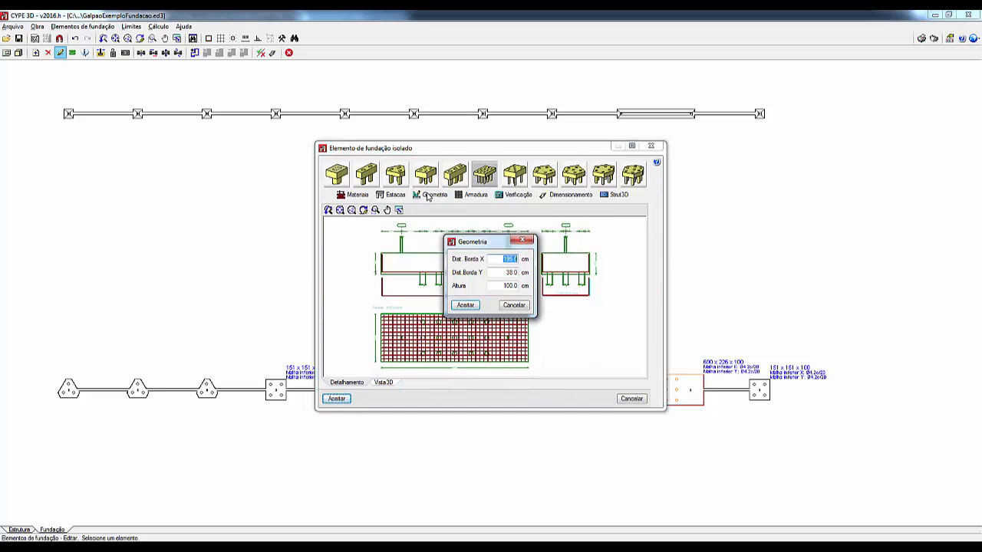
left_click(466, 306)
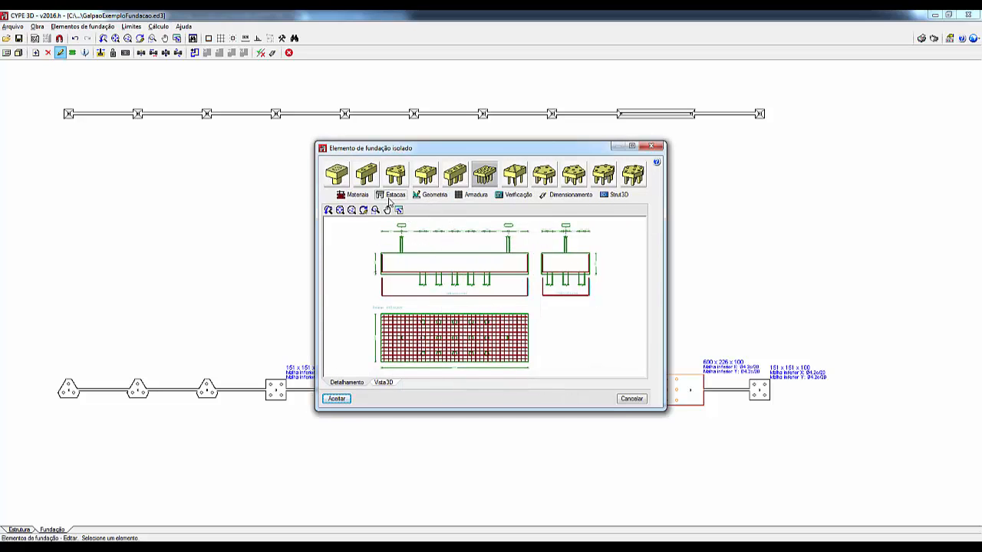
left_click(392, 195)
double_click(555, 268)
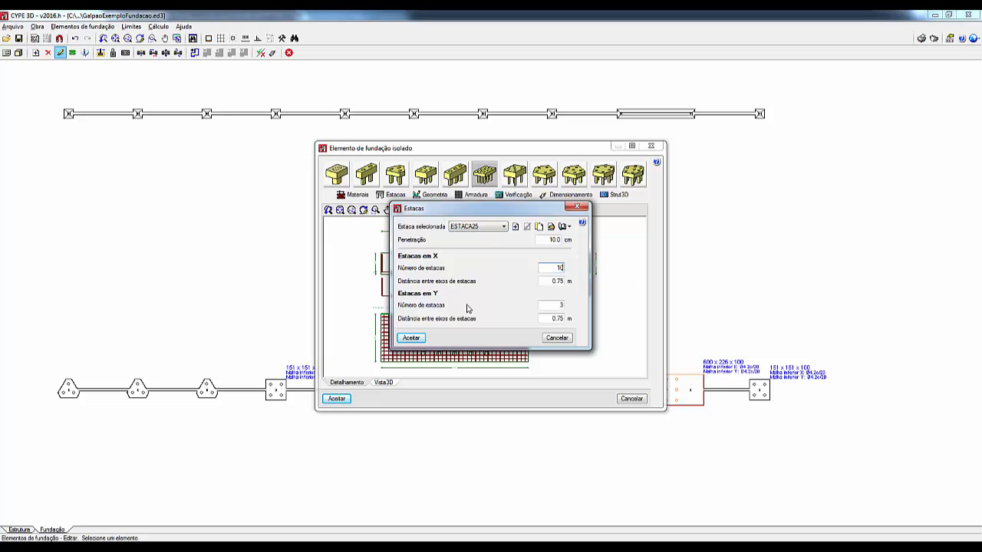
left_click(412, 338)
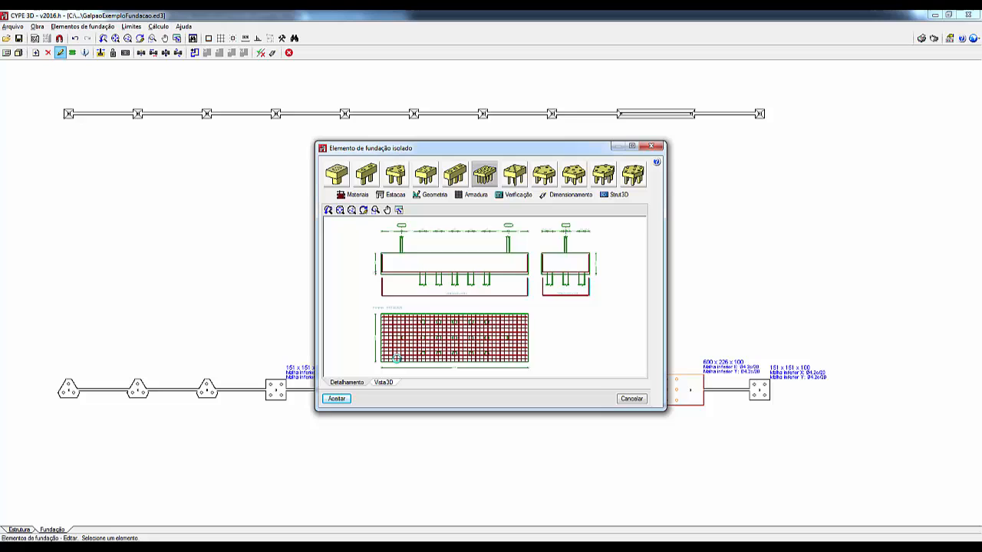
left_click(337, 399)
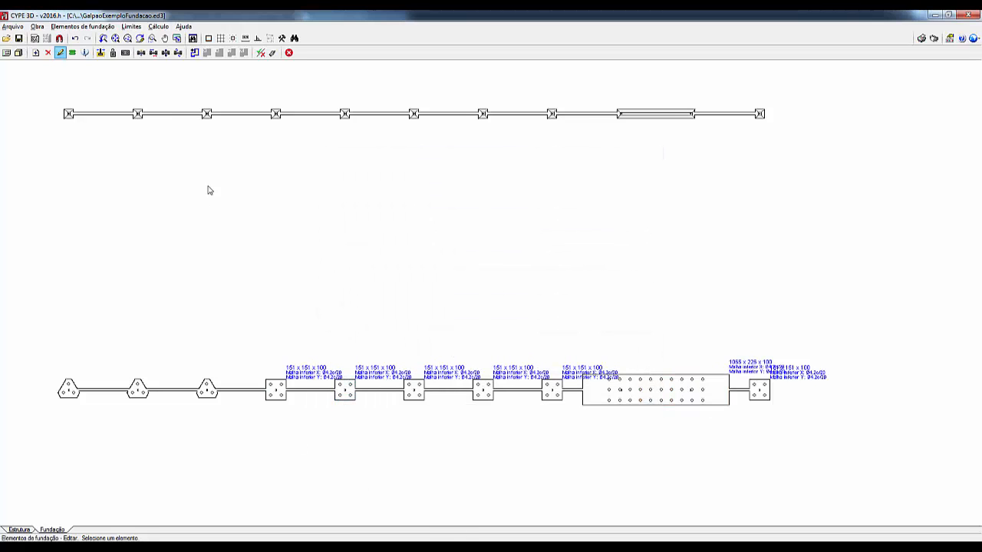
Step: Delete the rectangular-grid pile cap spanning the ninth and tenth lower-row nodes
left_click(80, 27)
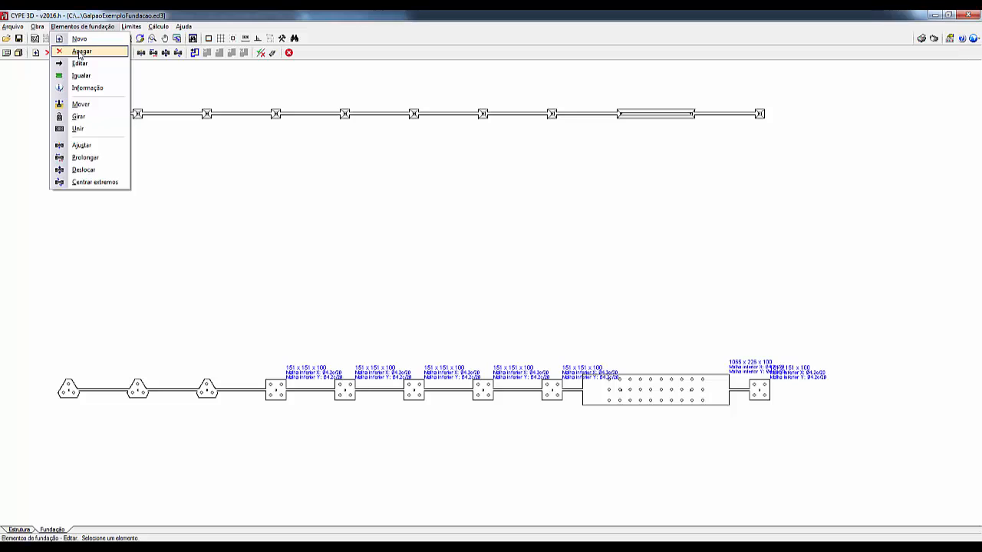
left_click(80, 52)
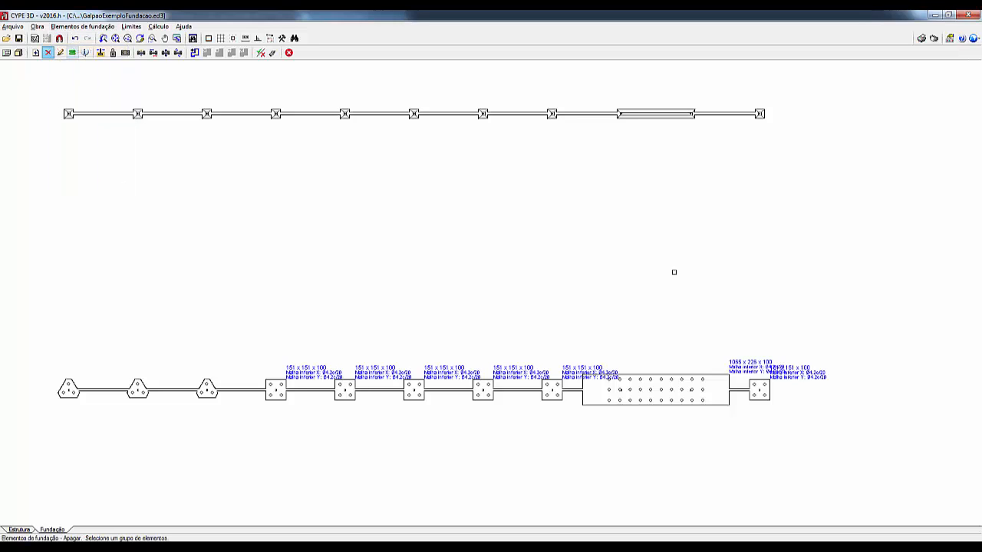
right_click(657, 446)
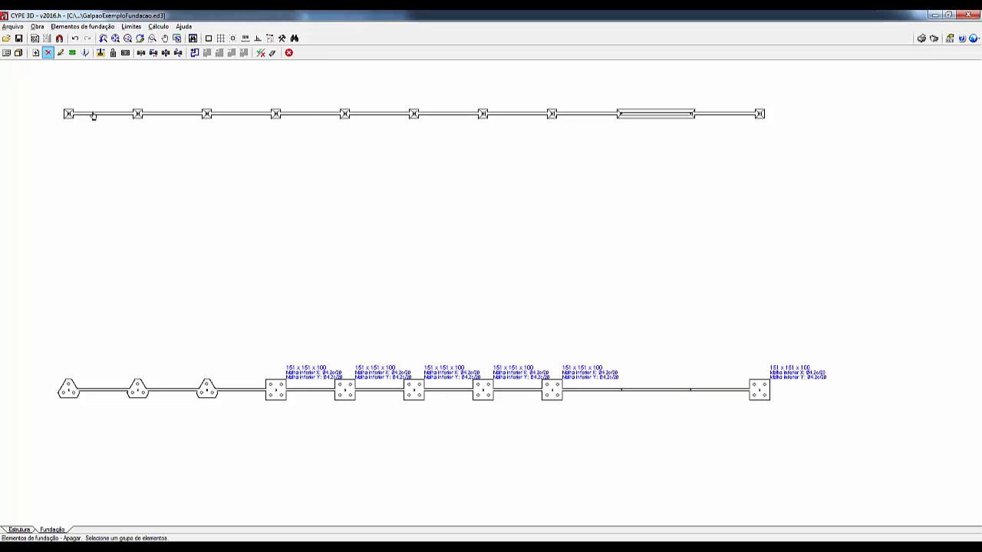
Step: Place single-starter four-pile caps with ESTACA25 piles on the ninth and tenth lower-row nodes
left_click(82, 26)
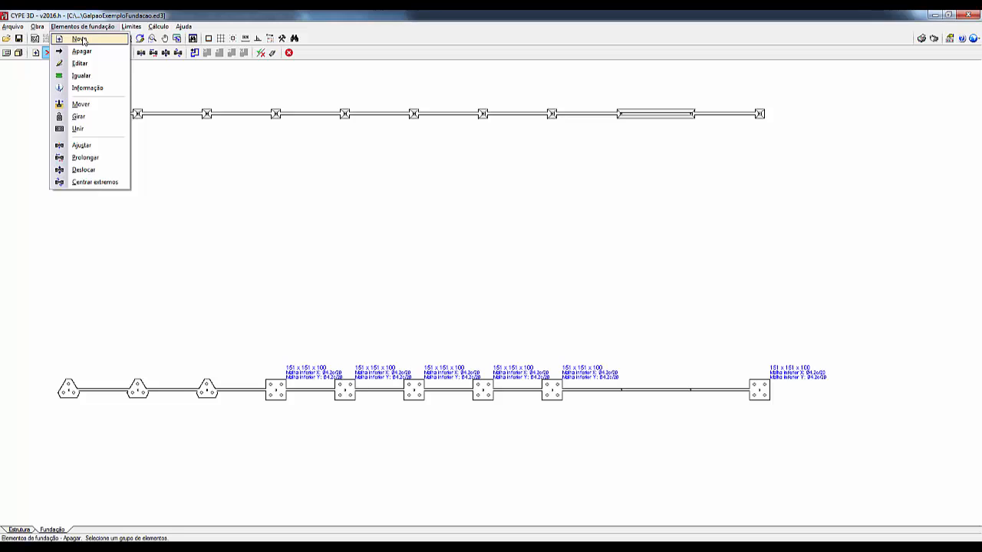
left_click(79, 39)
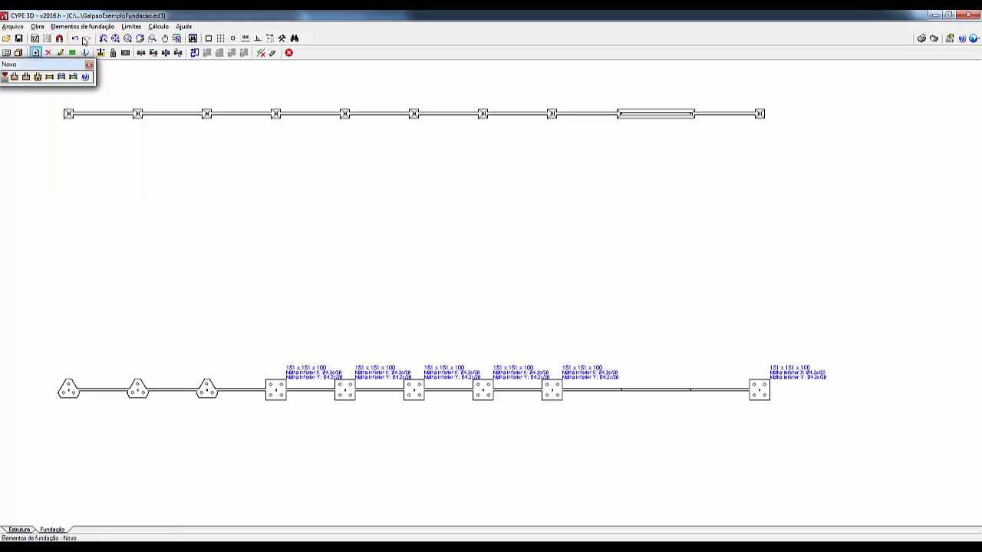
left_click(38, 77)
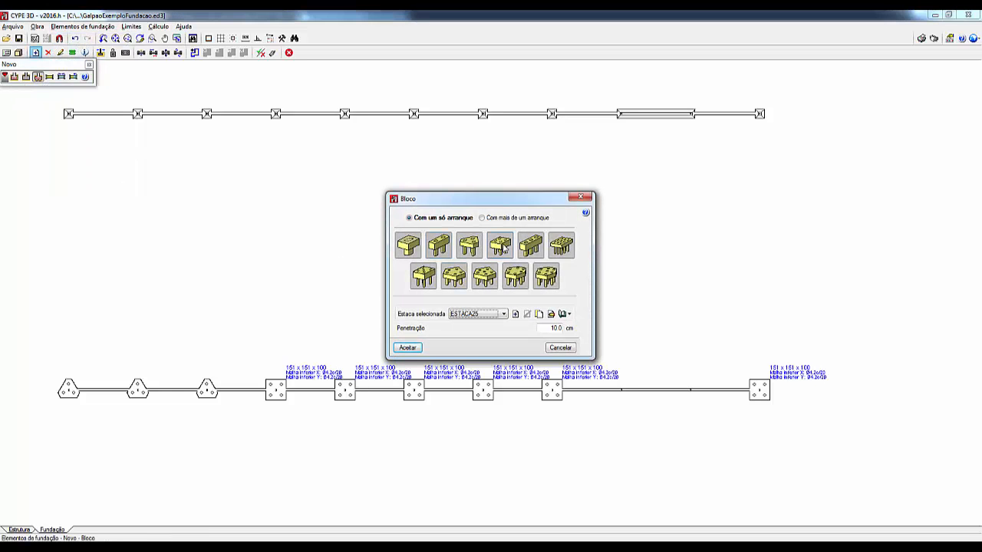
left_click(407, 348)
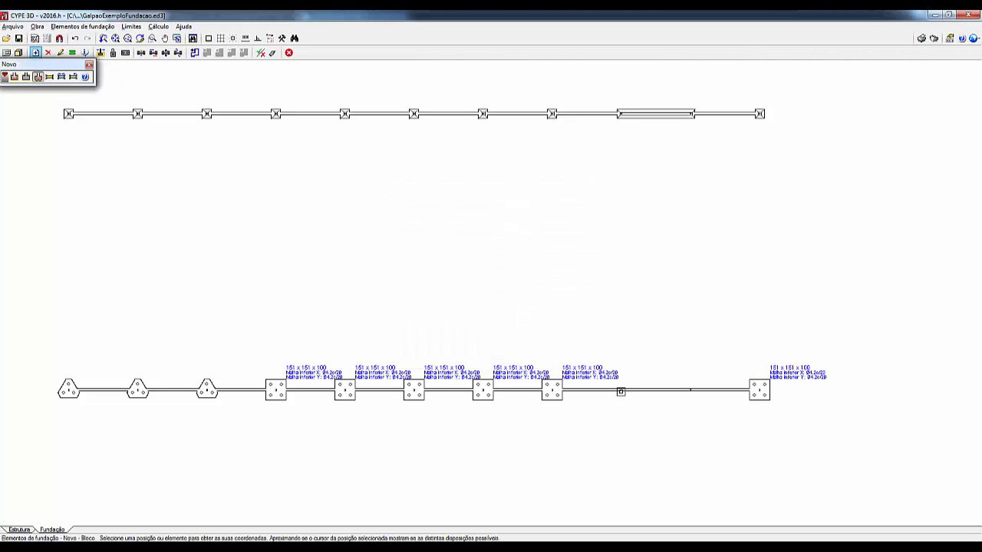
left_click(621, 392)
left_click(690, 391)
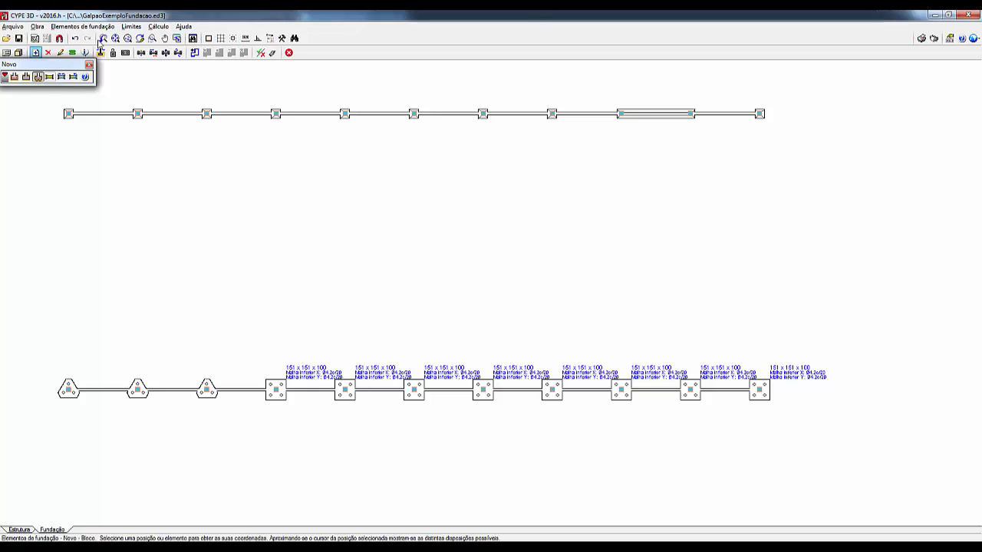
left_click(99, 53)
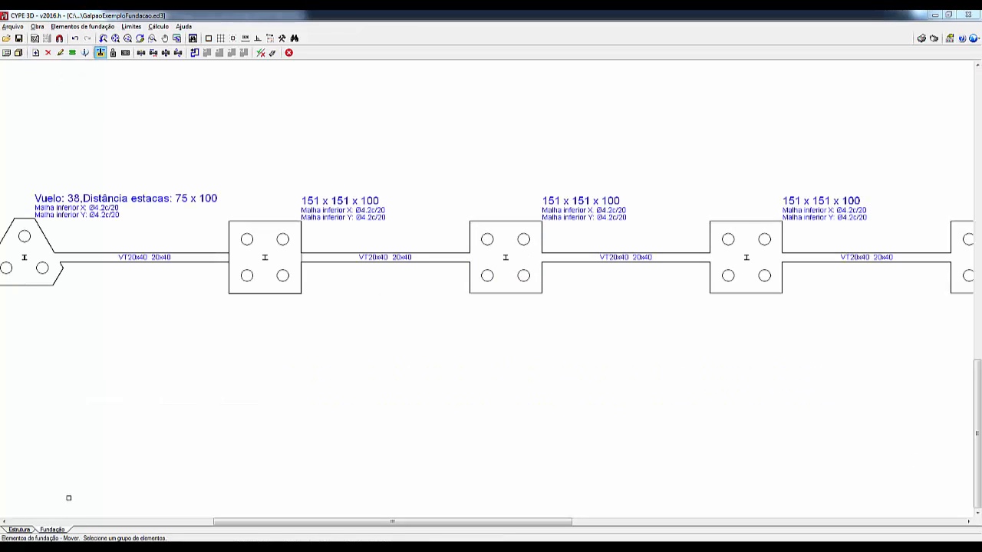
Step: Generate the structure's steel connections, grouping them where possible, and examine the base node of the front-left corner column
left_click(18, 530)
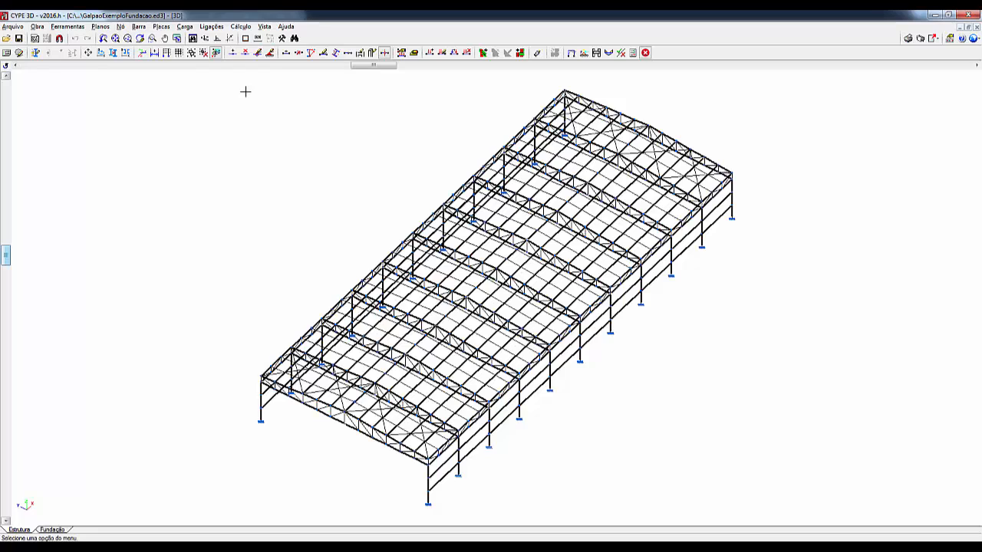
left_click(211, 26)
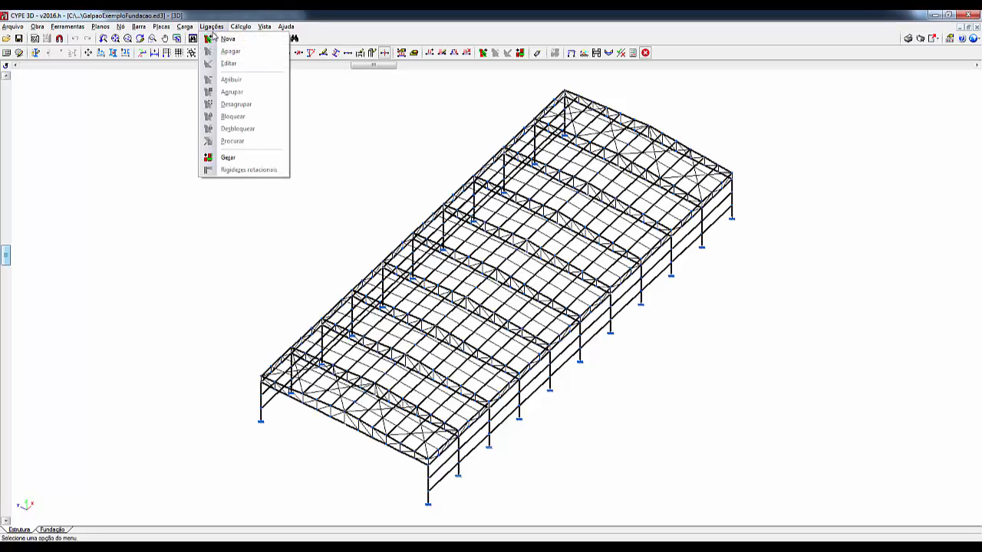
left_click(230, 158)
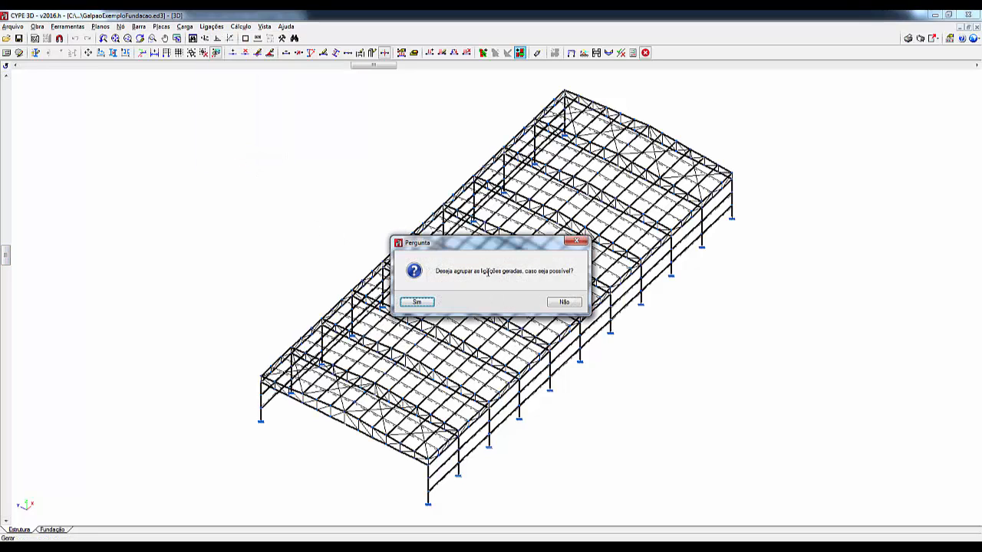
left_click(418, 303)
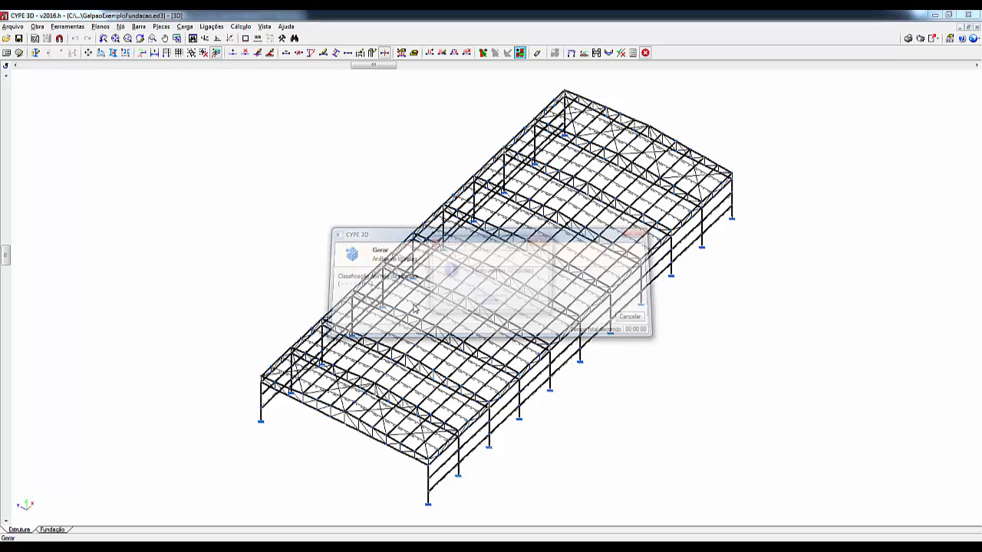
left_click(491, 301)
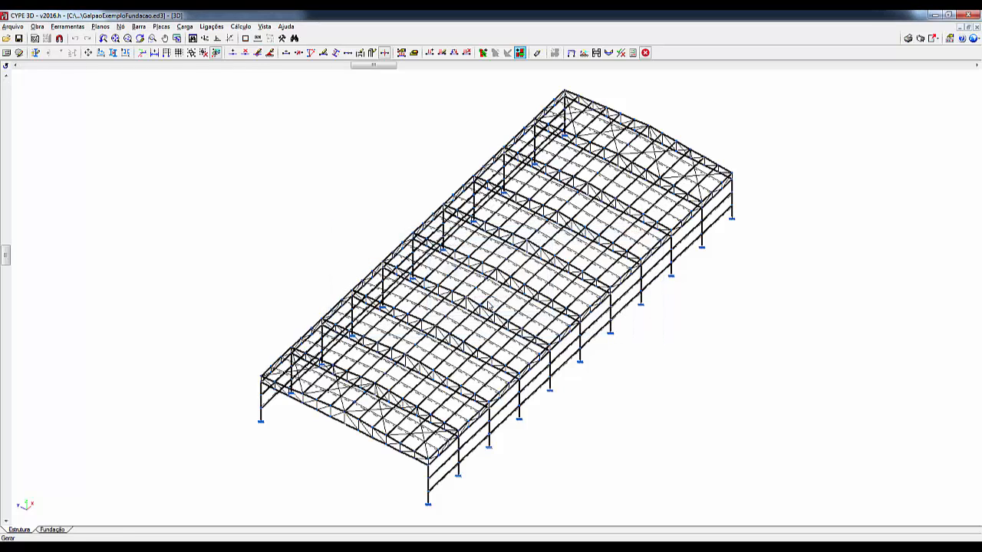
mouse_move(261, 421)
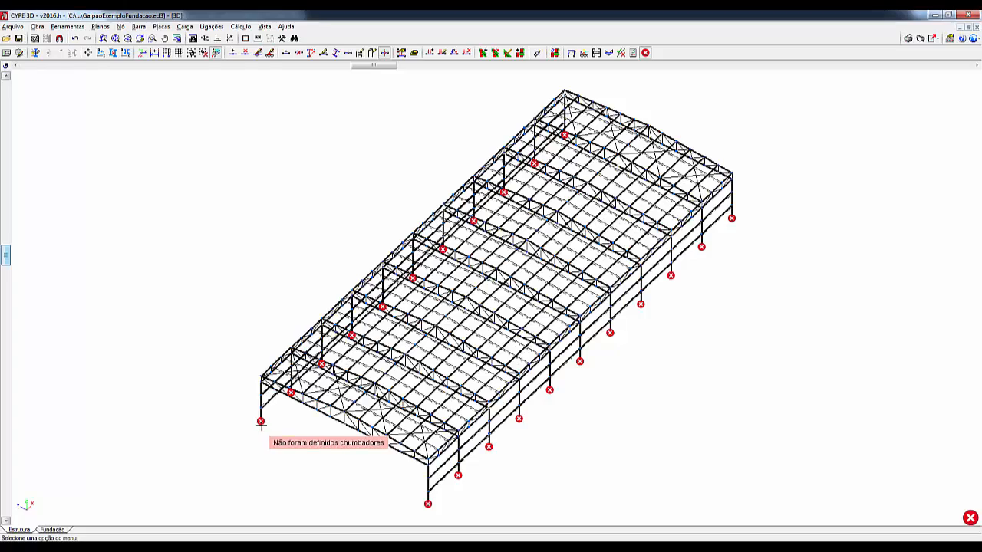
scroll(261, 421, "up", 2)
scroll(261, 422, "up", 4)
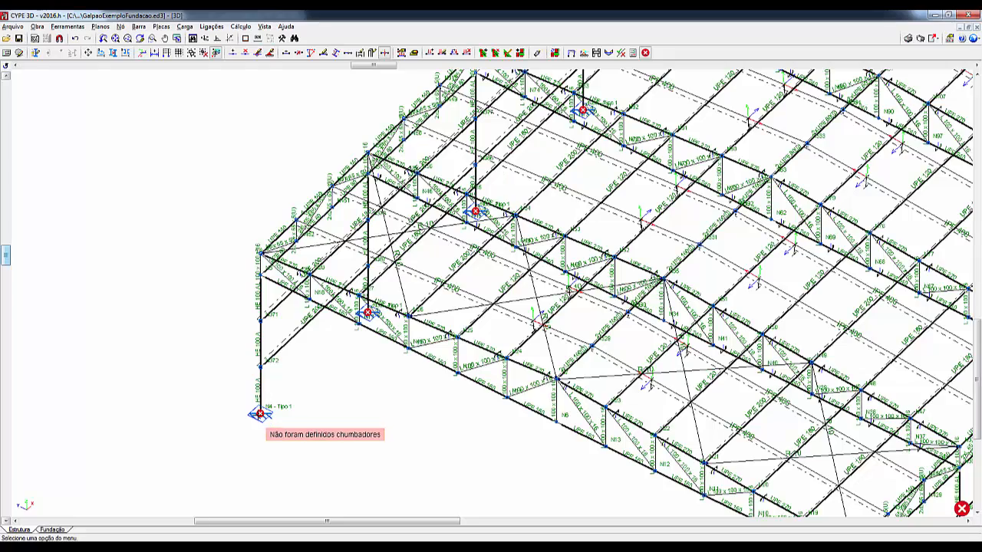
scroll(261, 414, "up", 5)
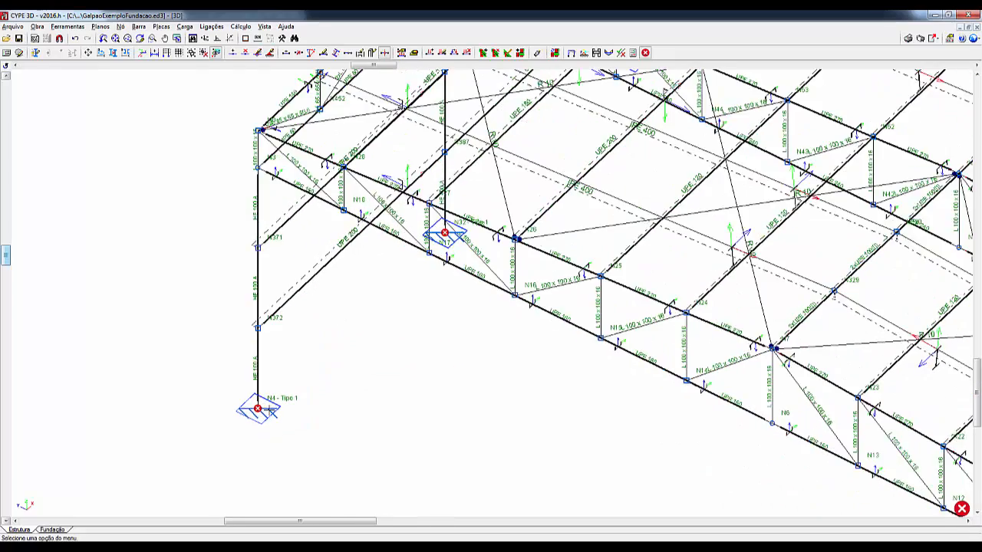
scroll(268, 412, "up", 2)
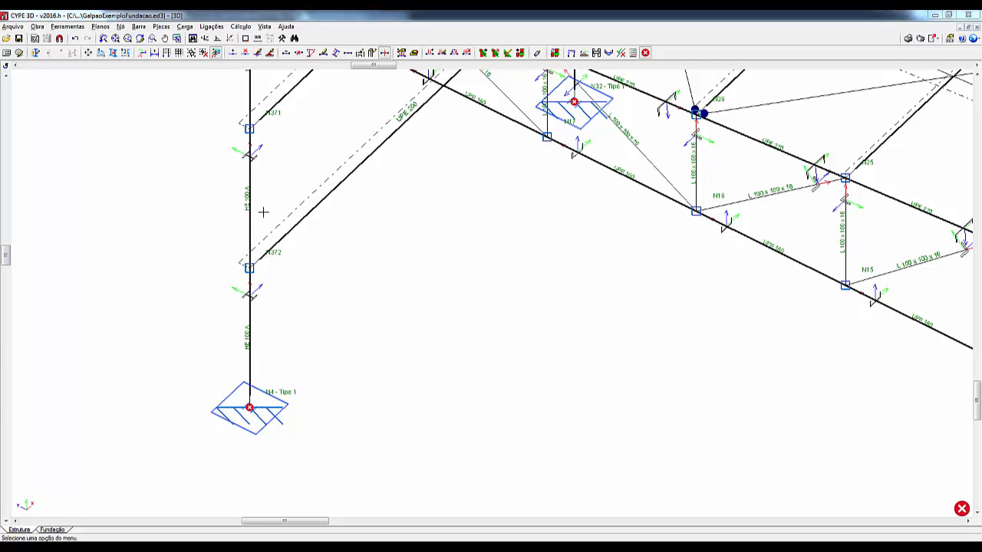
Step: Dimension the foundation elements and tie beams using the complete quick dimensioning option (Dimensionamento rápido completo)
left_click(56, 529)
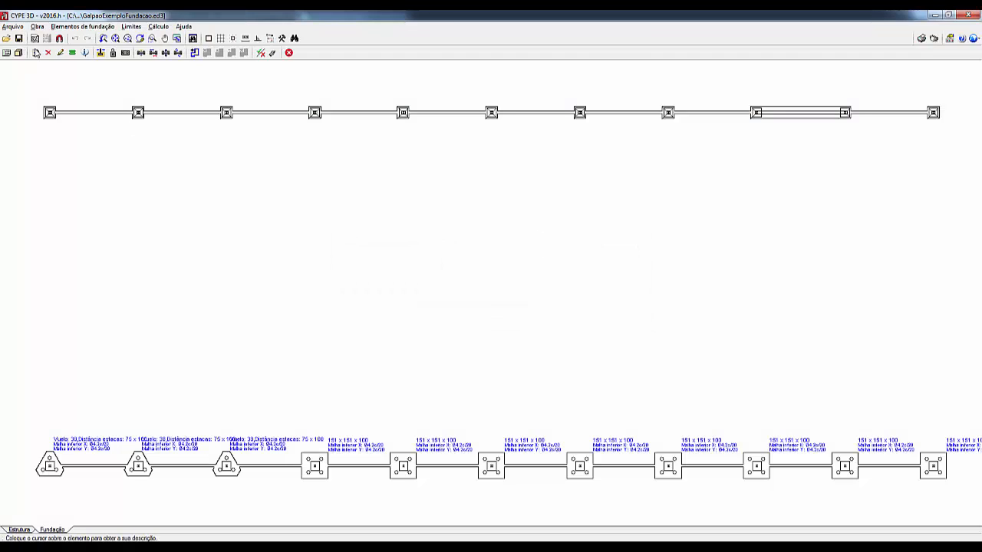
left_click(157, 27)
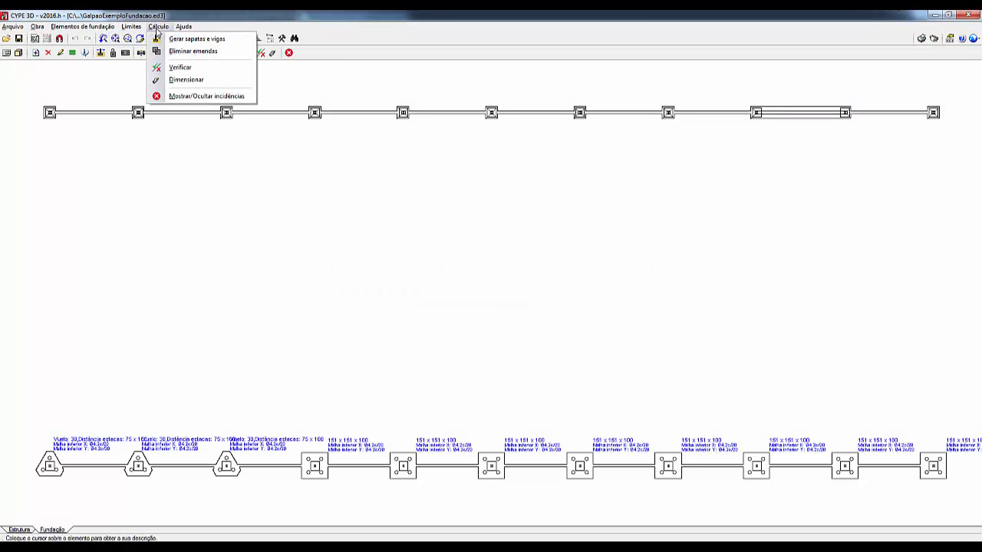
left_click(177, 86)
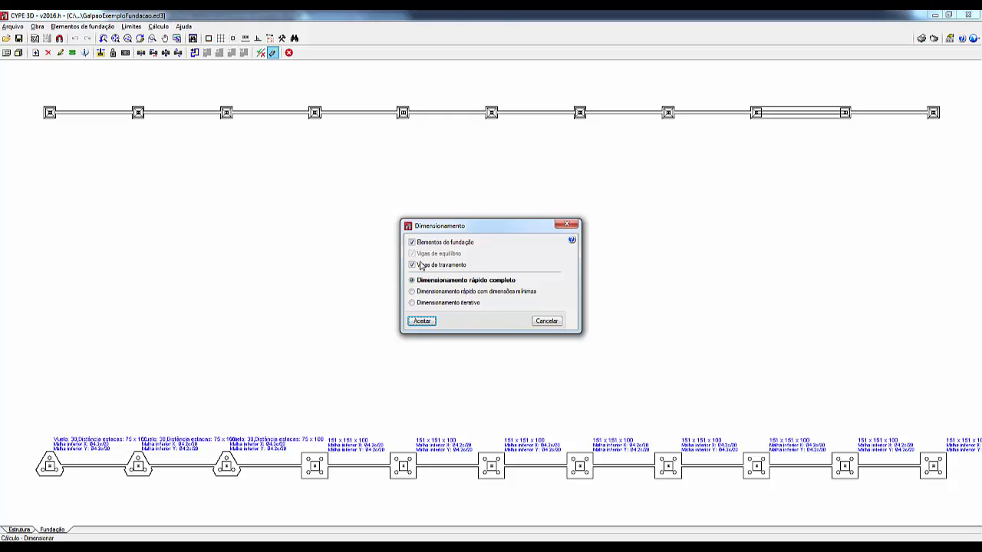
left_click(422, 322)
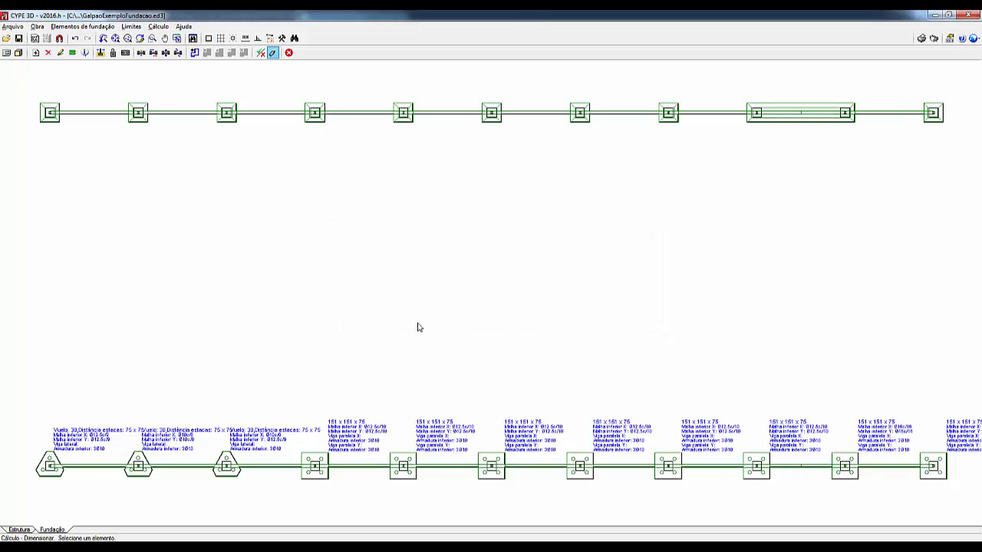
Step: Verify the fifth isolated footing in the upper row and review its full verification report
left_click(158, 26)
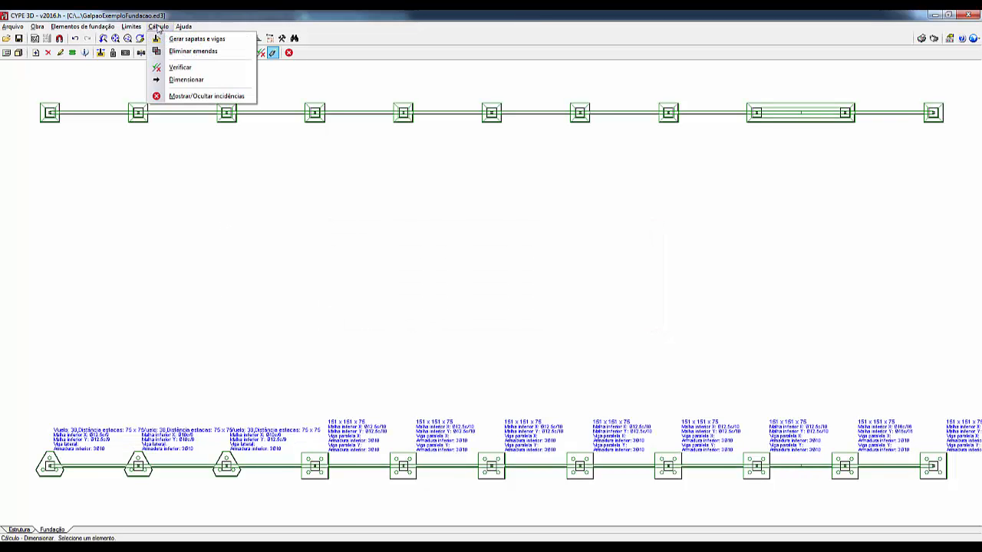
left_click(180, 68)
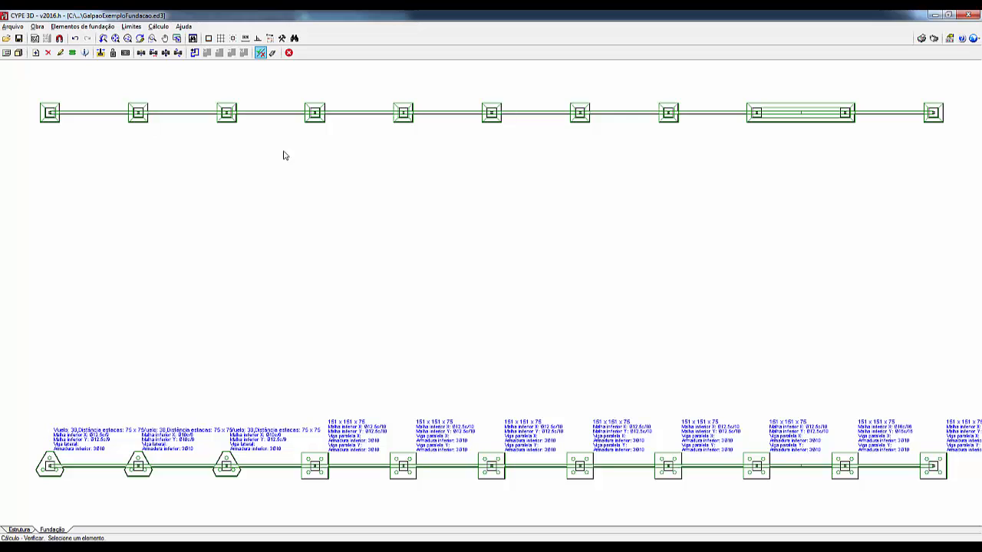
mouse_move(400, 129)
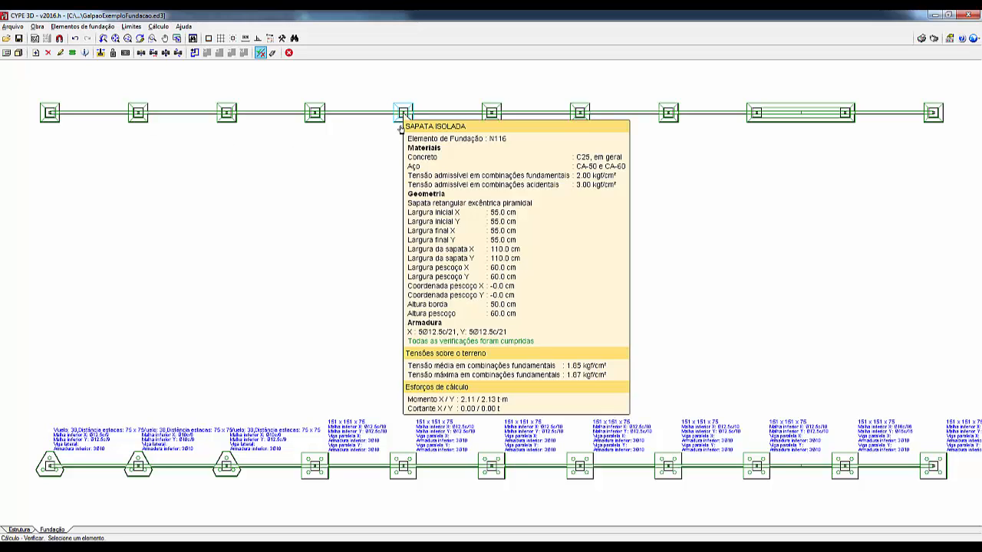
left_click(400, 129)
left_click(481, 304)
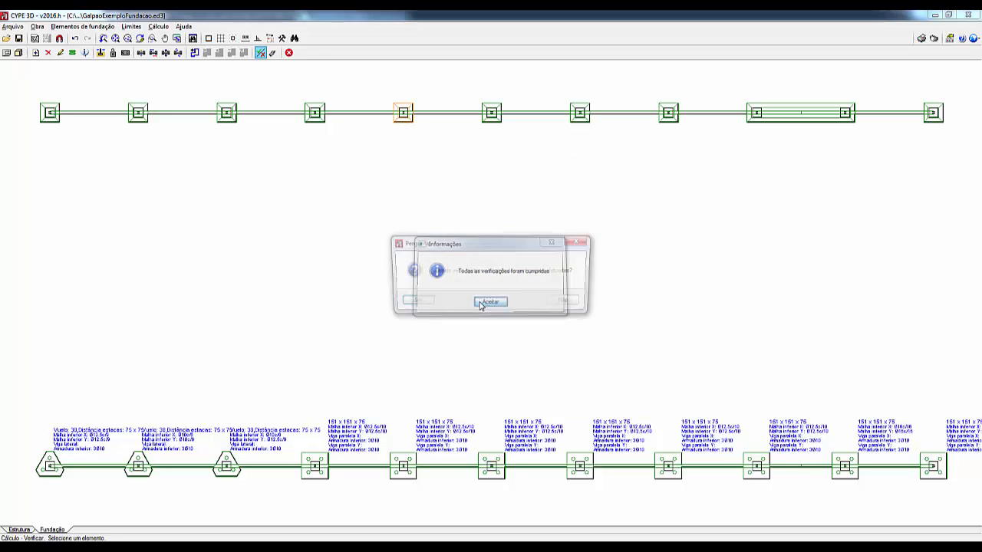
left_click(412, 303)
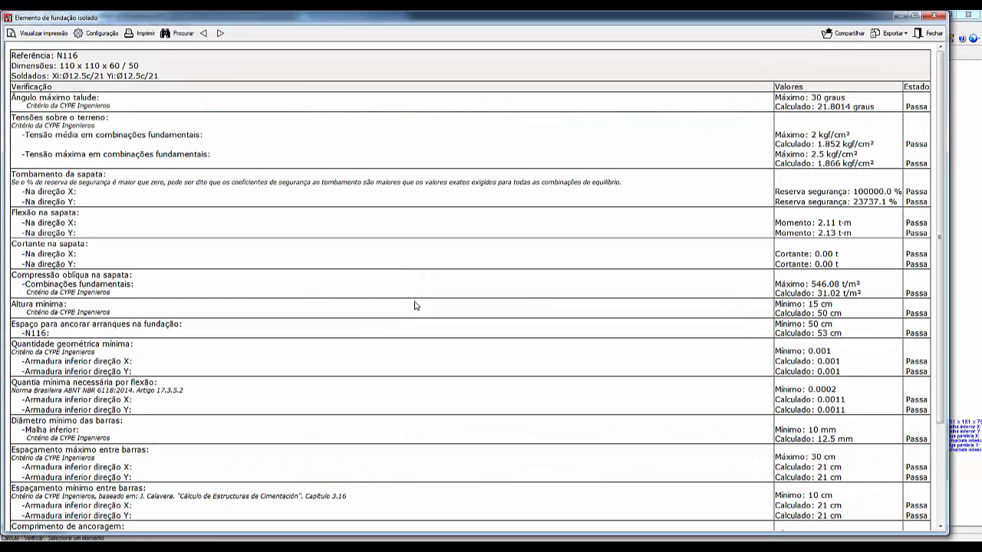
left_click_drag(939, 97, 934, 258)
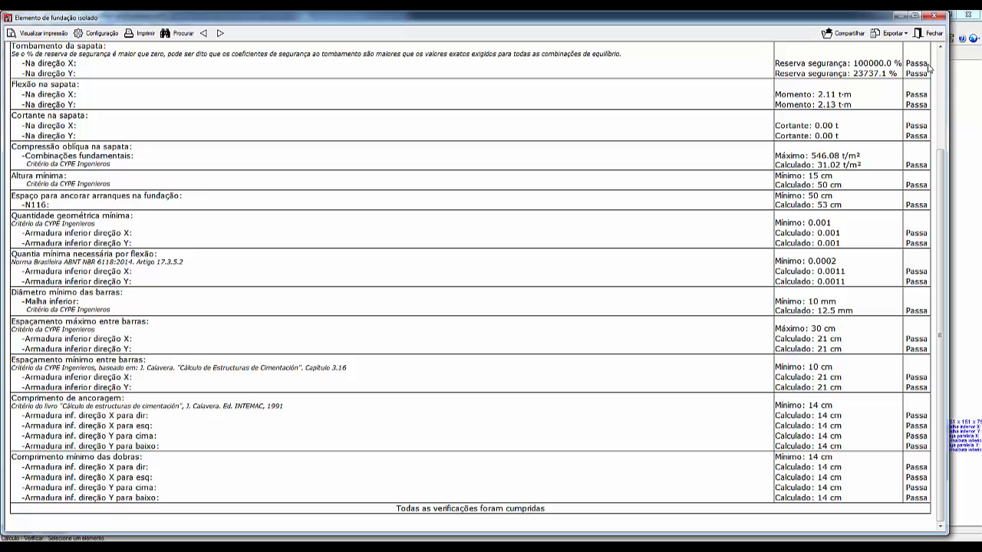
left_click(930, 33)
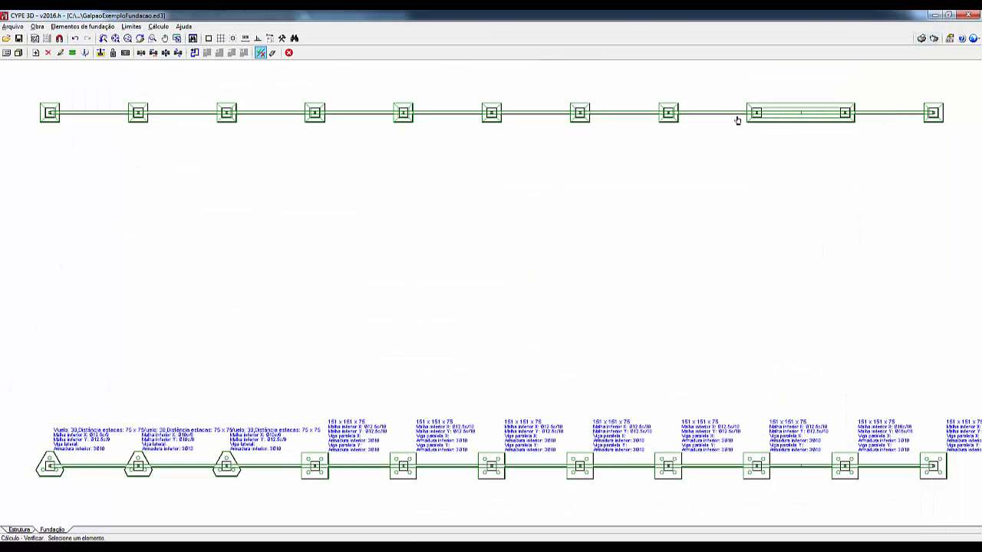
Step: Verify the four-pile cap on the sixth lower-row node and review its full verification report through to the pile capacity
left_click(497, 460)
left_click(491, 303)
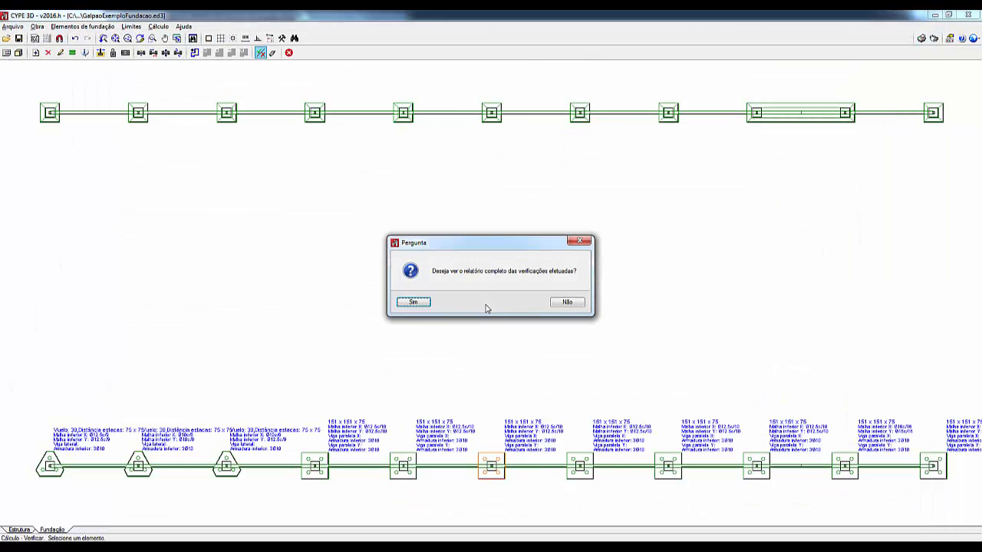
left_click(412, 303)
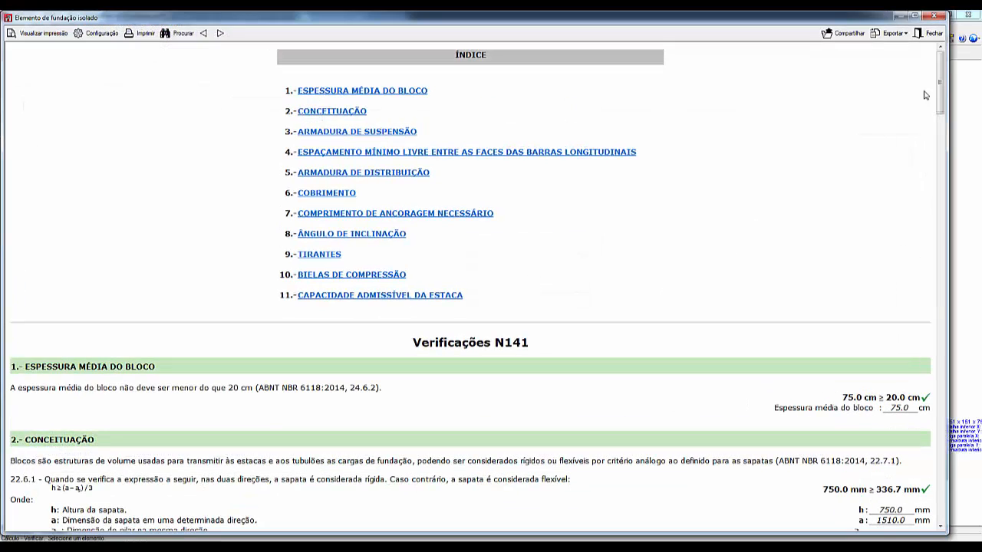
left_click_drag(940, 79, 940, 493)
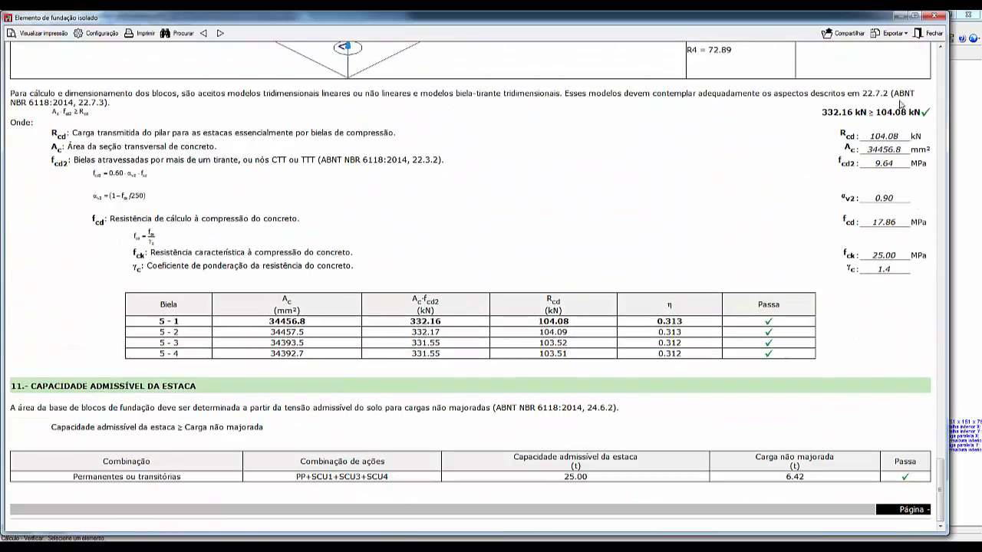
left_click(933, 33)
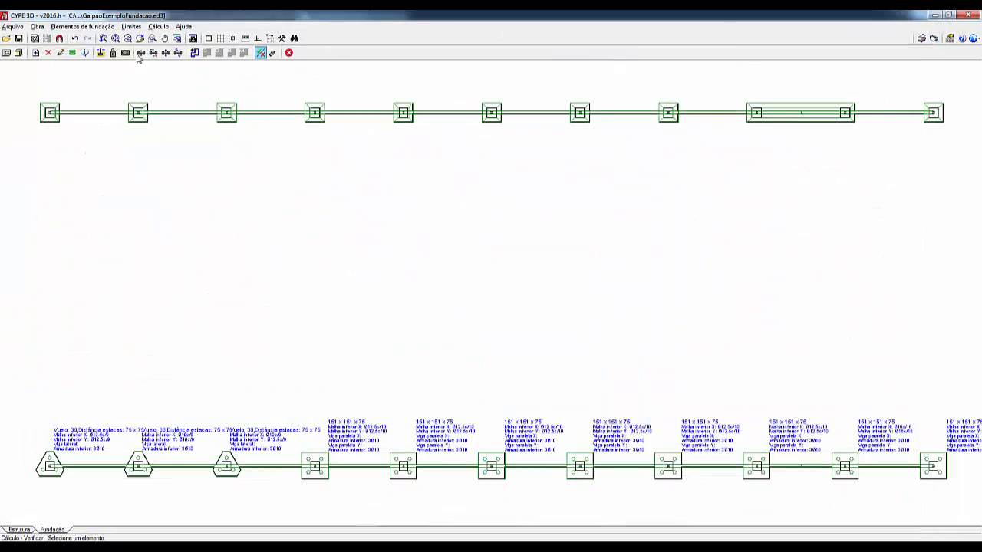
Step: Edit the sixth upper-row footing, redimension it with the Completo type, and view its verification report
left_click(108, 26)
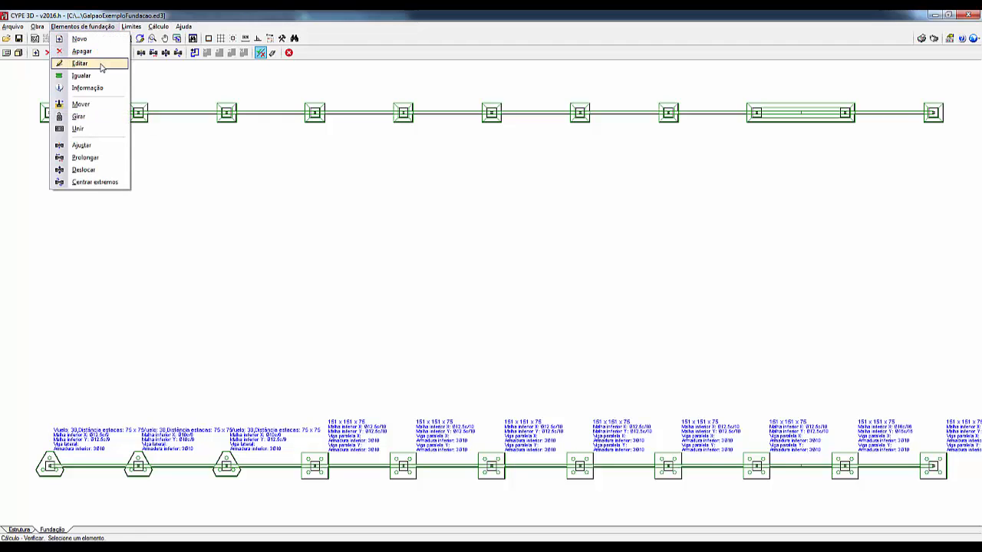
left_click(96, 64)
left_click(497, 121)
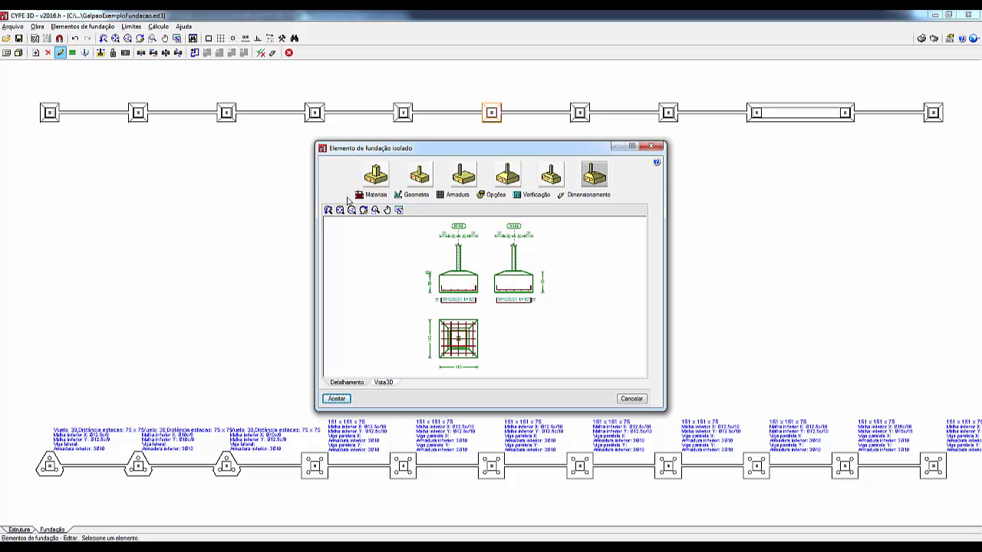
left_click(573, 198)
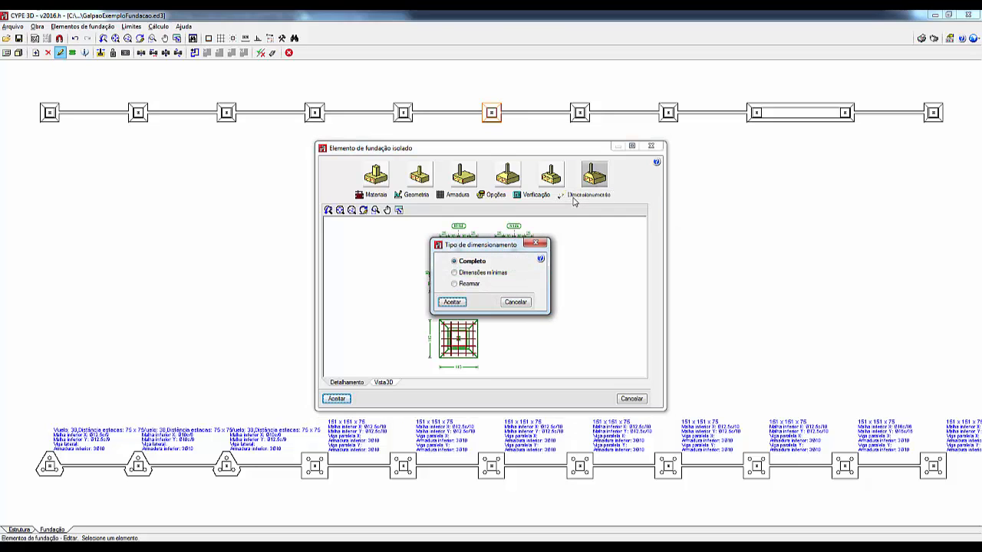
left_click(452, 302)
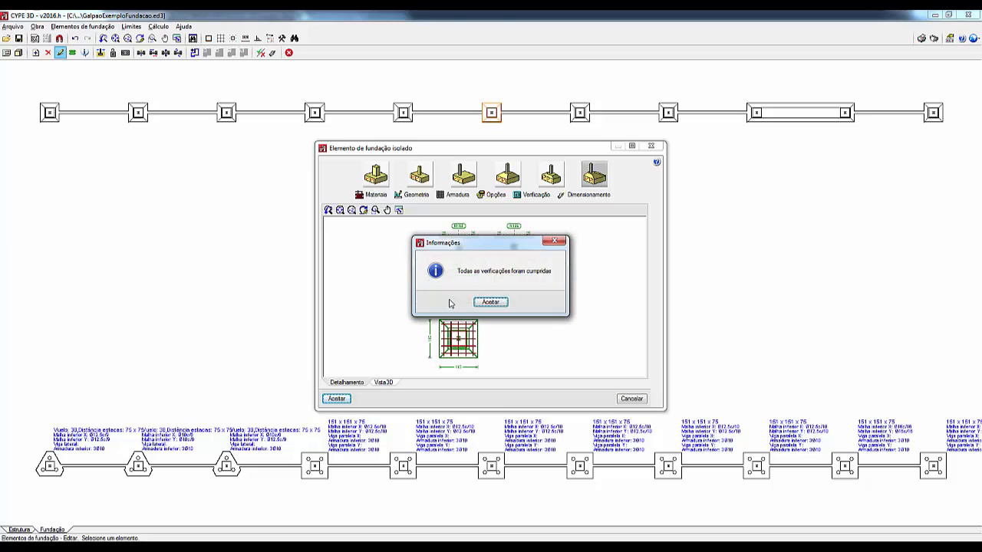
left_click(490, 302)
left_click(413, 302)
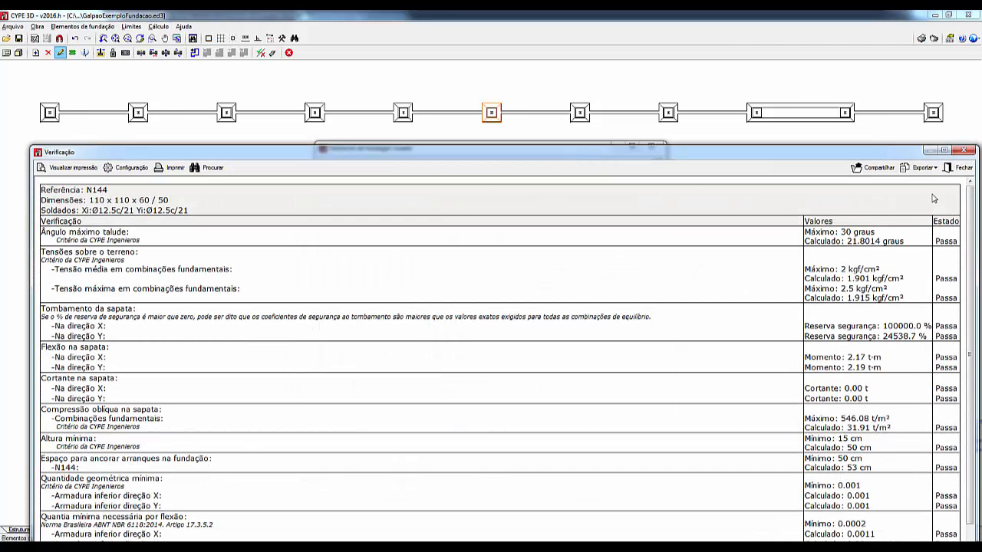
left_click(960, 167)
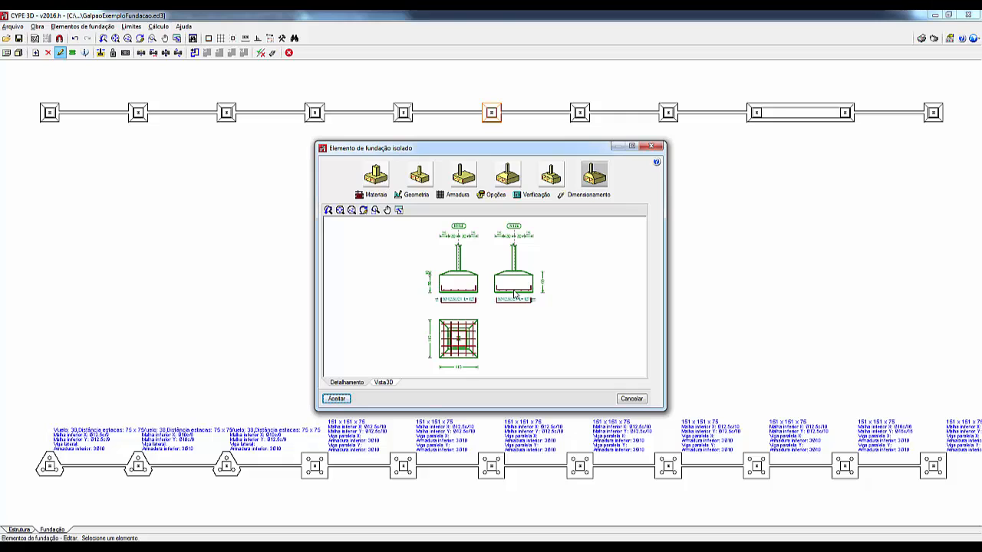
Step: Inspect the footing and its reinforcement in the 3D view, return to the detail drawing, and accept the edit
left_click(383, 383)
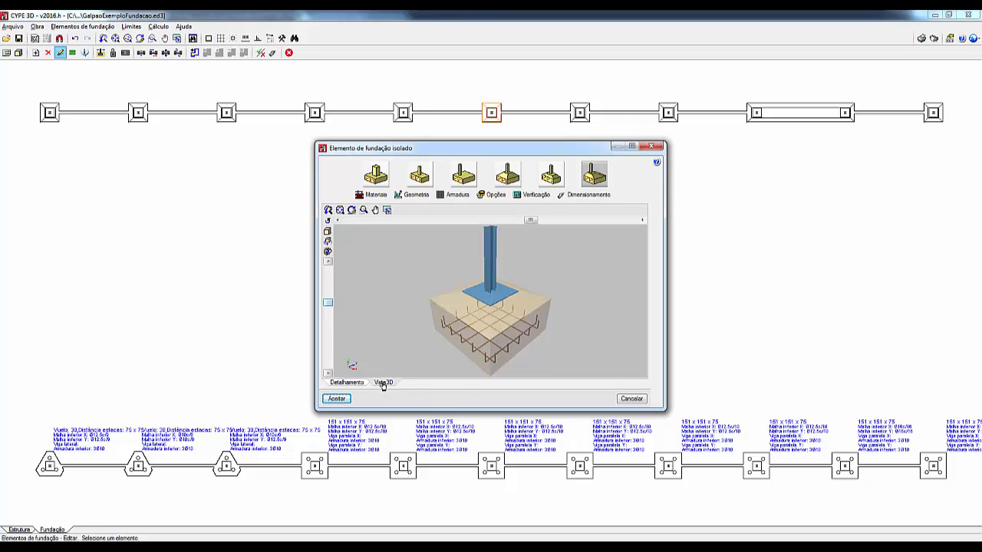
mouse_move(505, 319)
left_mouse_down()
mouse_move(510, 328)
mouse_move(518, 282)
mouse_move(518, 323)
left_mouse_up()
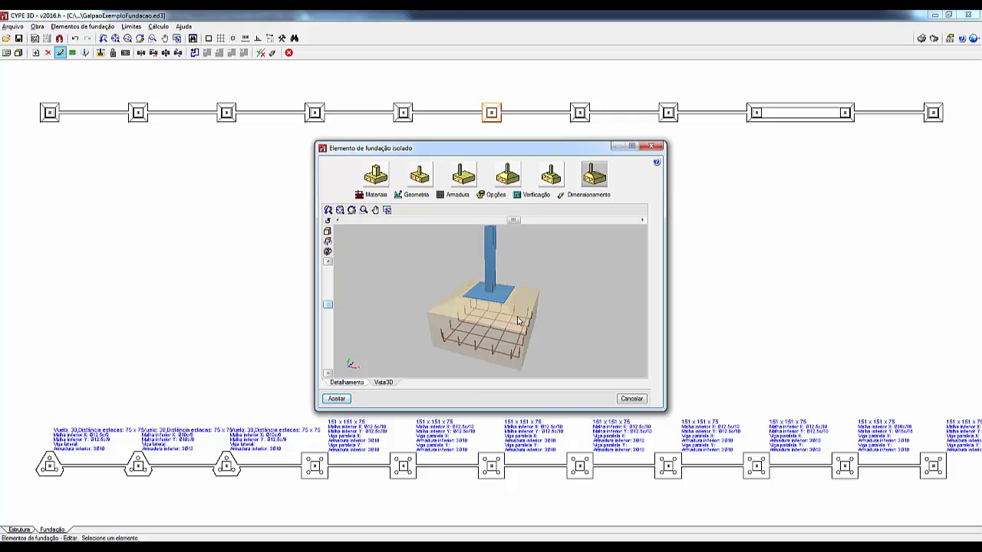
left_click(333, 383)
left_click(337, 398)
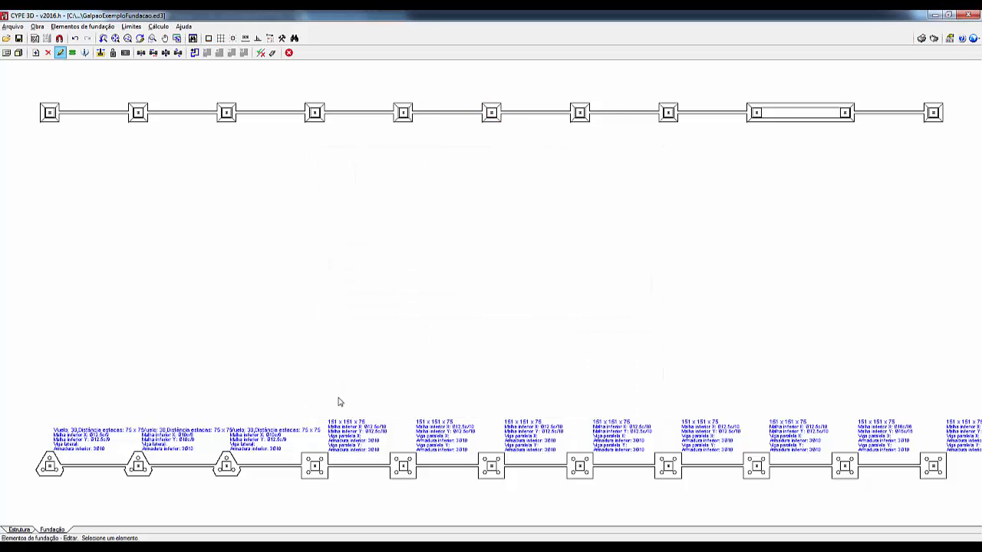
Step: Open the four-pile cap on the fifth lower-row node for editing and enlarge its detail drawing to full screen
left_click(408, 472)
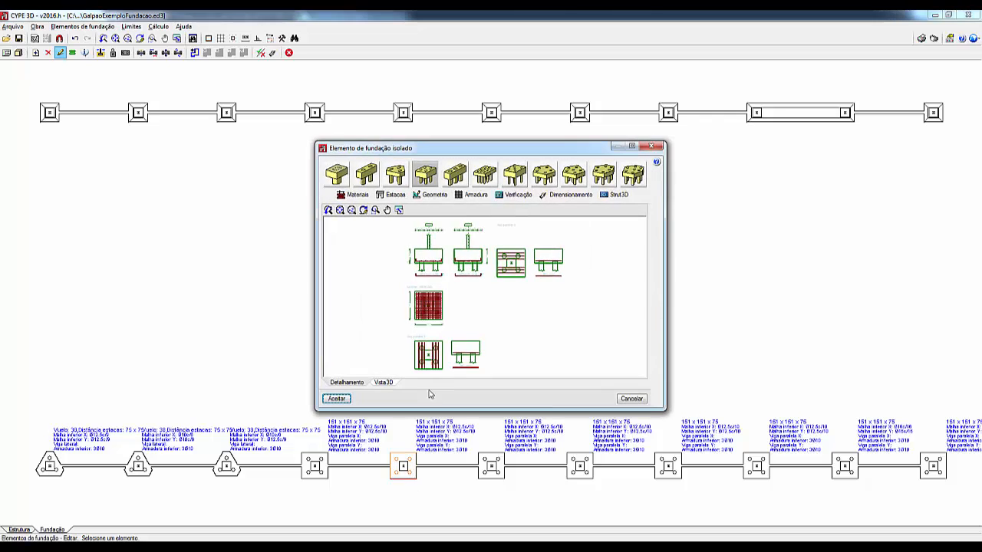
left_click(632, 146)
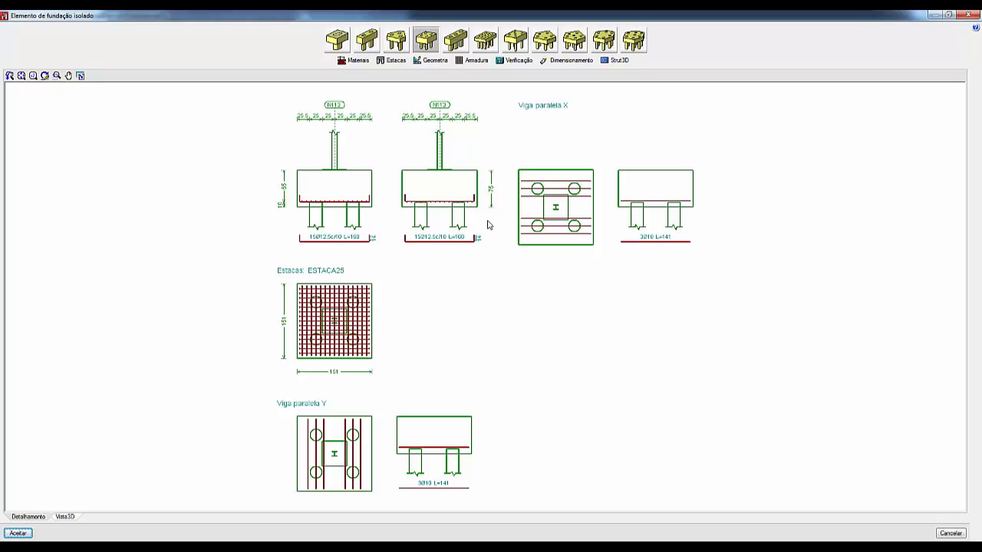
Step: Open the pile cap's Strut3D strut-and-tie model in full screen and inspect the results of strut 5-1 and the load node
left_click(620, 61)
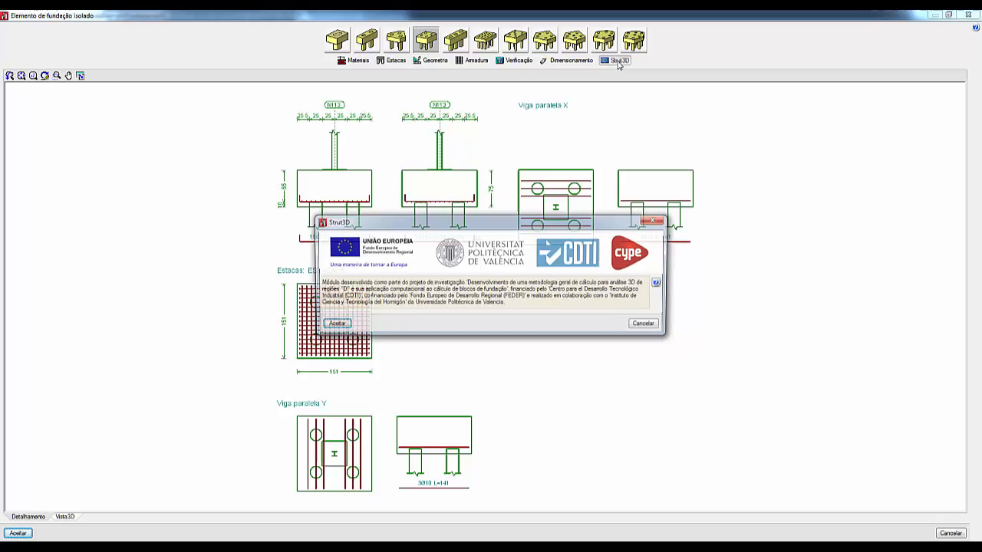
left_click(332, 325)
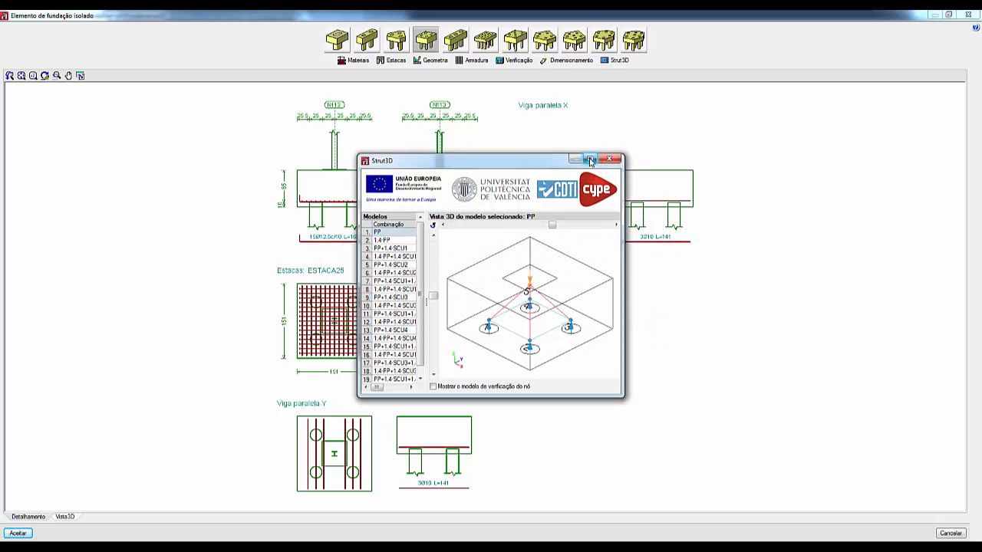
left_click(590, 159)
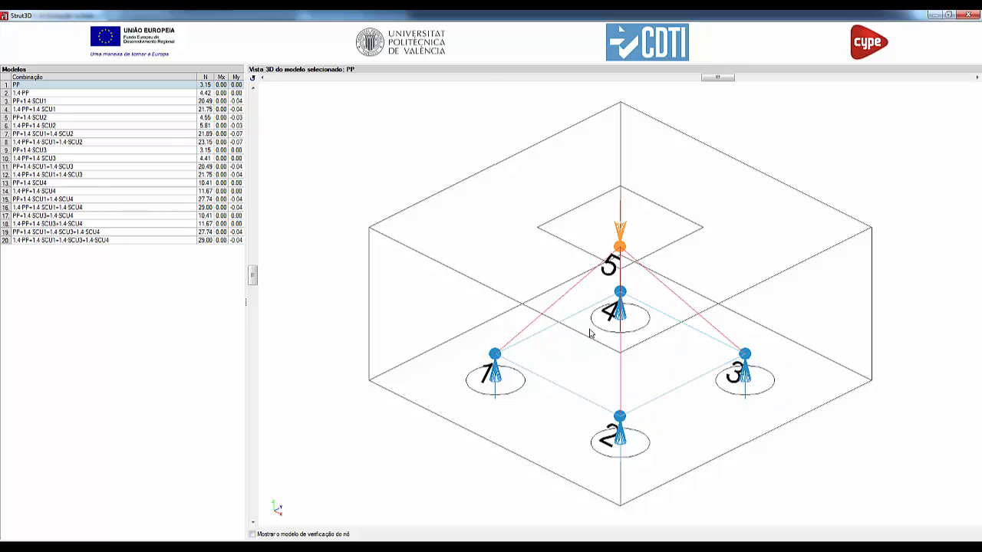
mouse_move(568, 297)
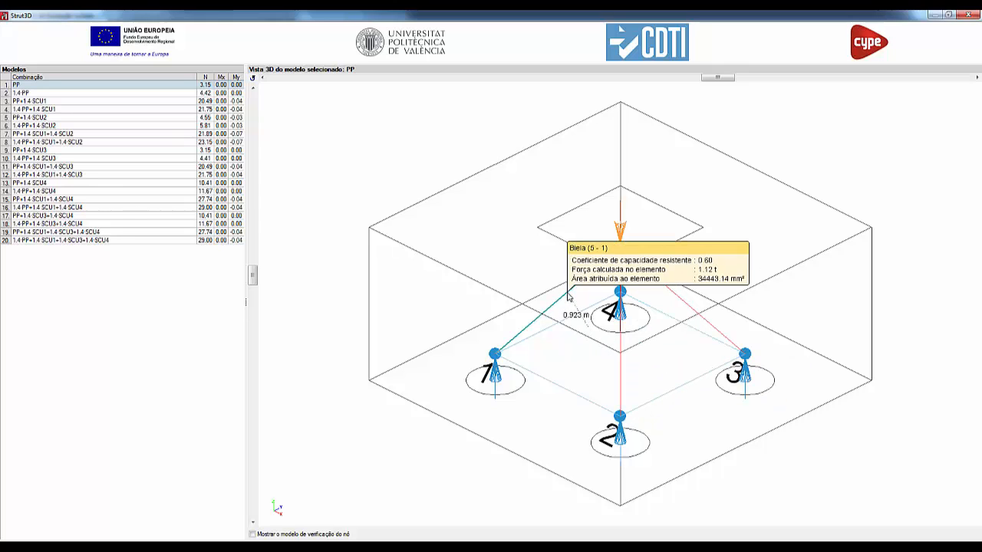
left_click_drag(568, 297, 620, 249)
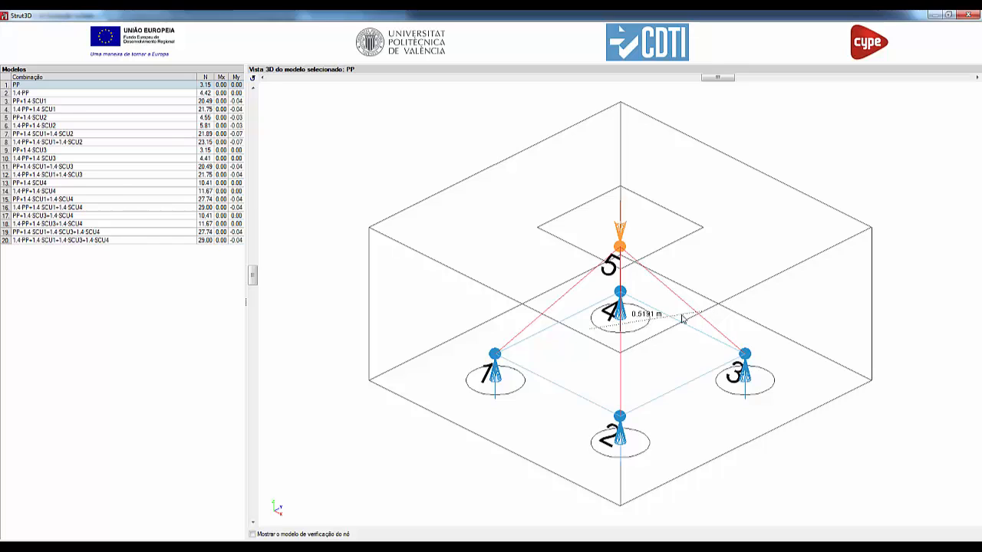
Step: Review the strut-and-tie models of several load combinations, through to 1.4·PP+1.4·SCU1+1.4·SCU2, and close Strut3D
left_click(27, 94)
left_click(33, 103)
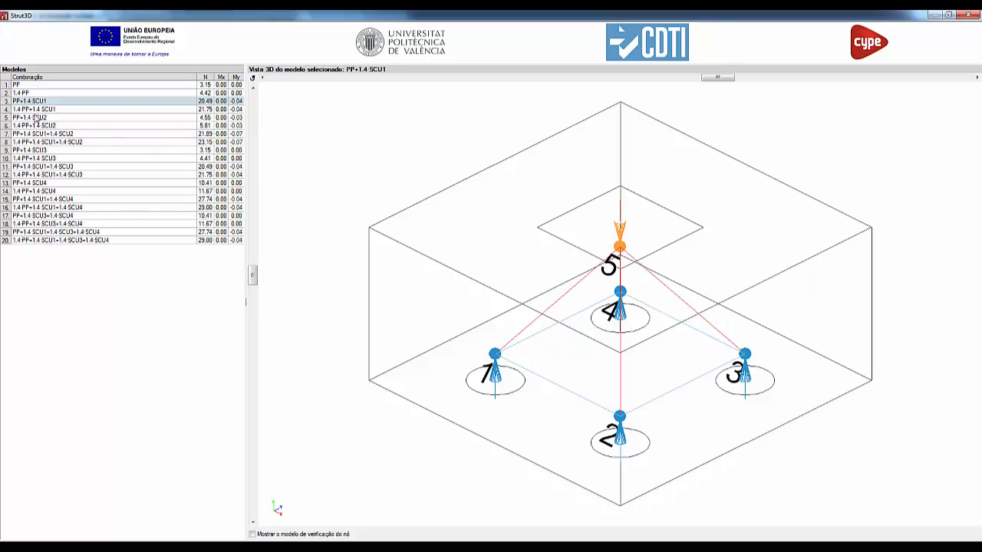
left_click(35, 117)
left_click(36, 126)
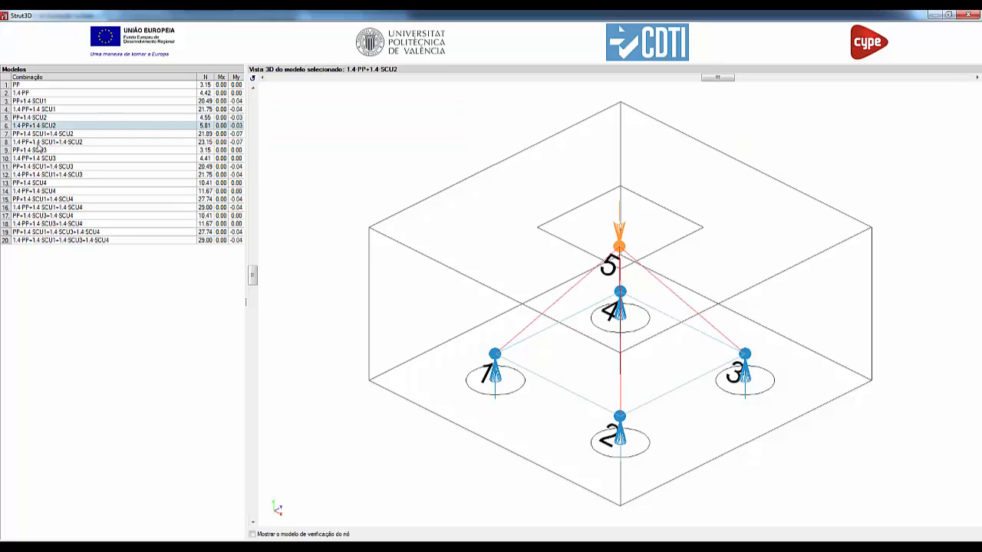
left_click(37, 143)
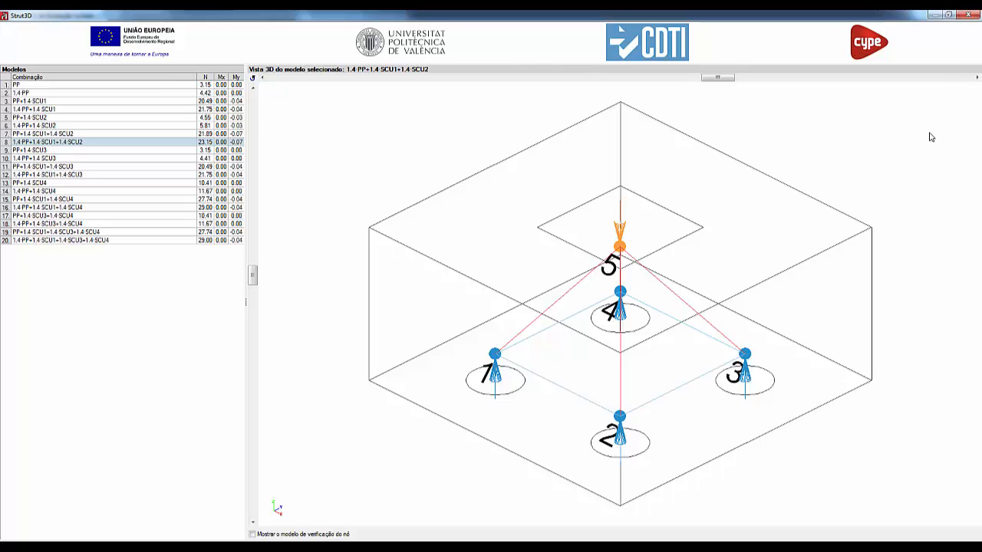
left_click(973, 15)
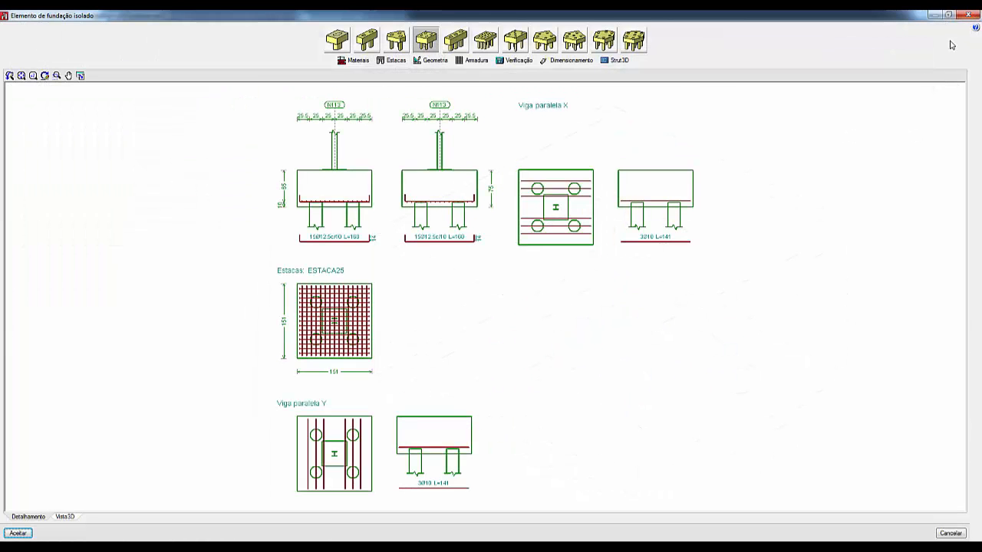
Step: Inspect the four-pile cap and its reinforcement in the 3D view and accept the edit
left_click(65, 517)
middle_click_drag(452, 387, 505, 402)
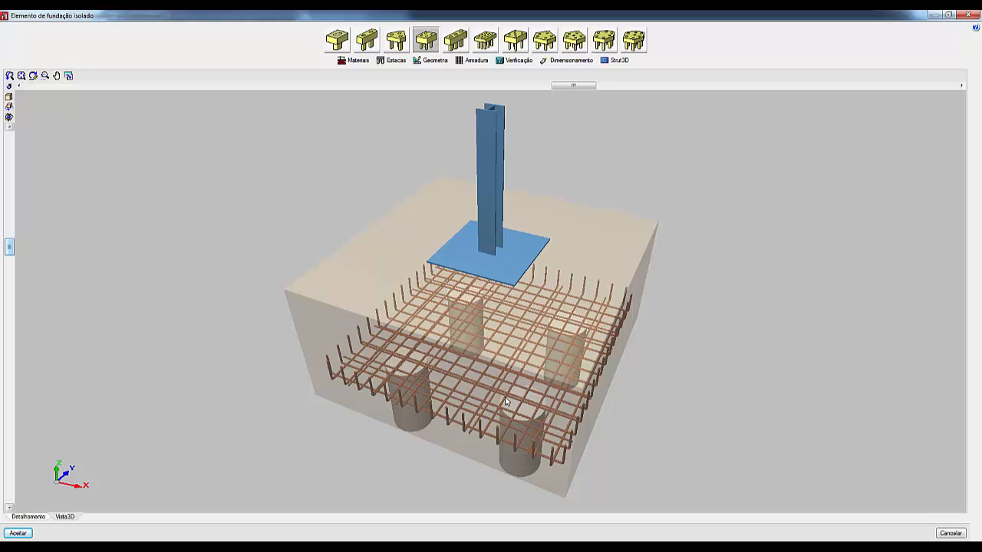
left_click(16, 534)
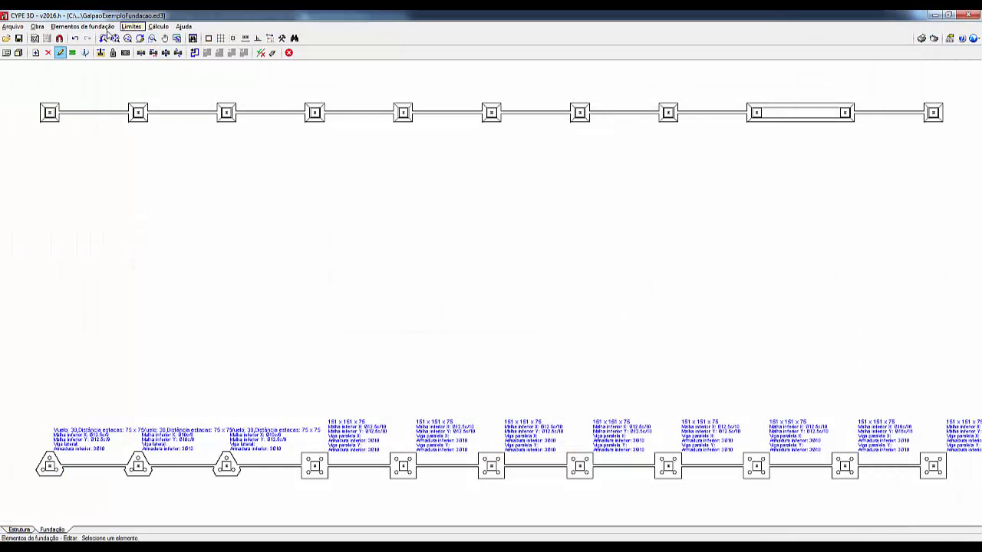
Step: Open the tie beam between the second and third upper-row footings for editing and enlarge its detail drawing to full screen
left_click(83, 27)
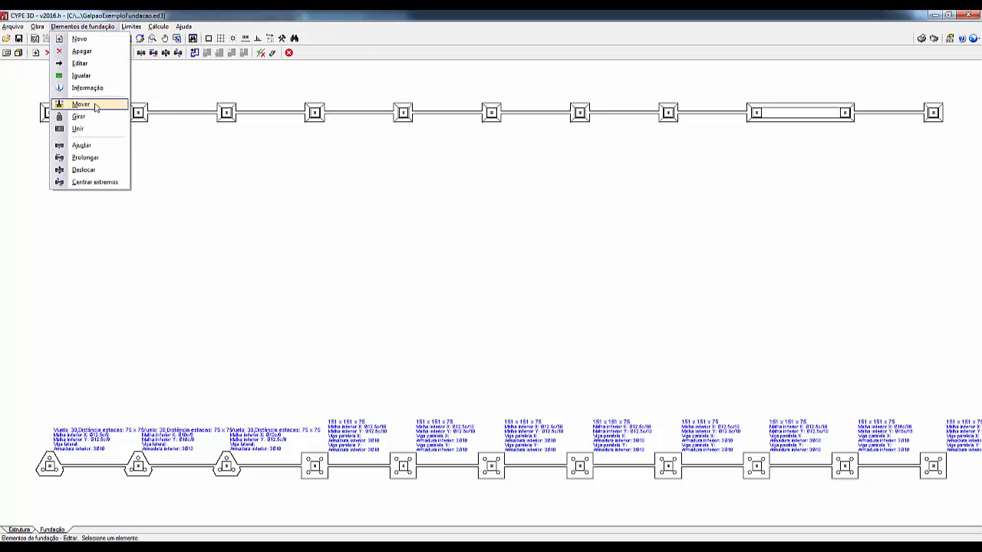
left_click(88, 63)
left_click(164, 114)
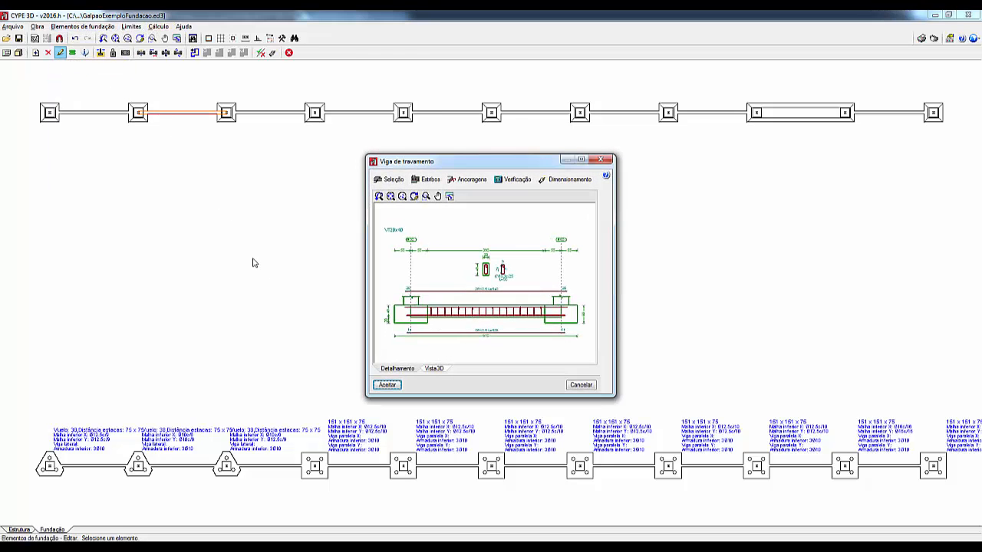
left_click(580, 159)
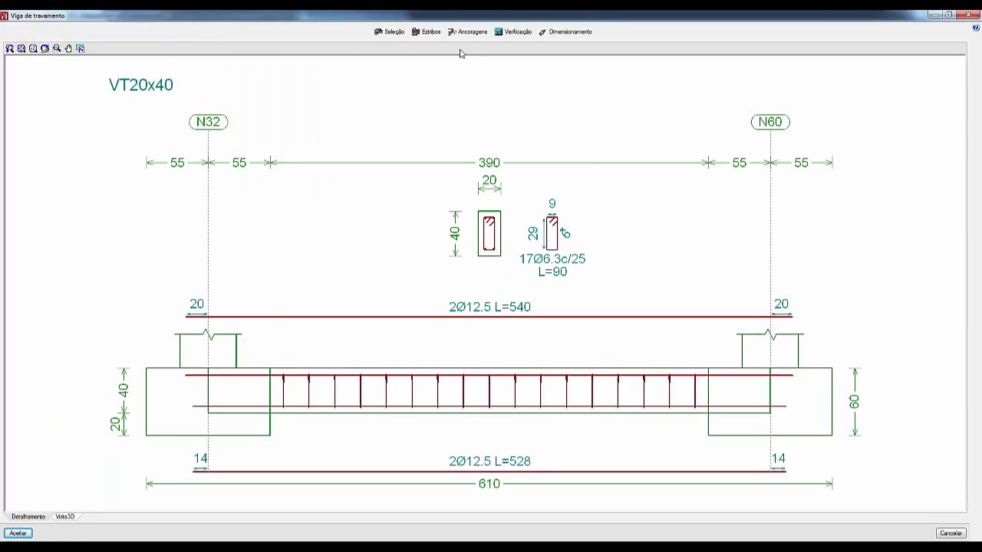
Step: Review the tie beam's type selection and its stirrup placement options, cancelling both
left_click(390, 32)
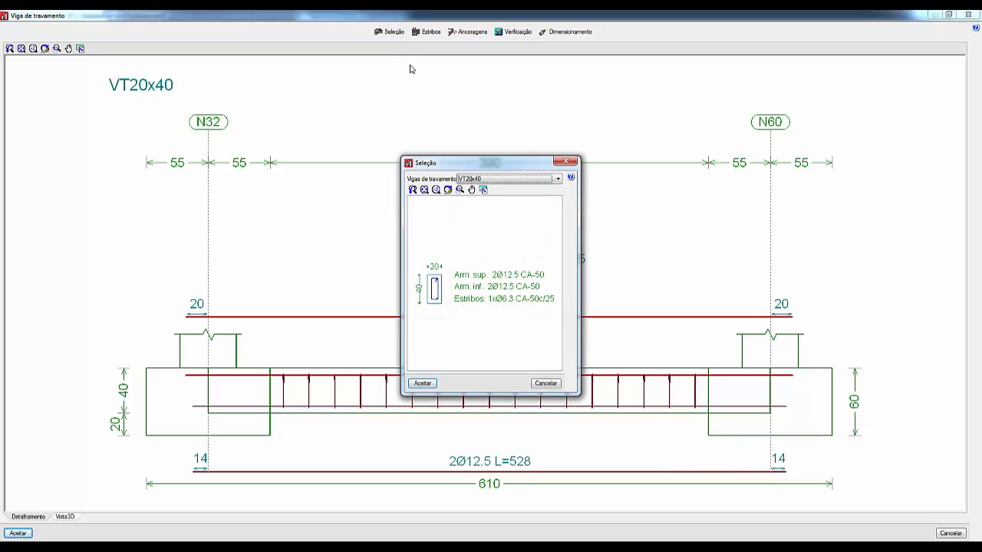
left_click(547, 384)
left_click(429, 32)
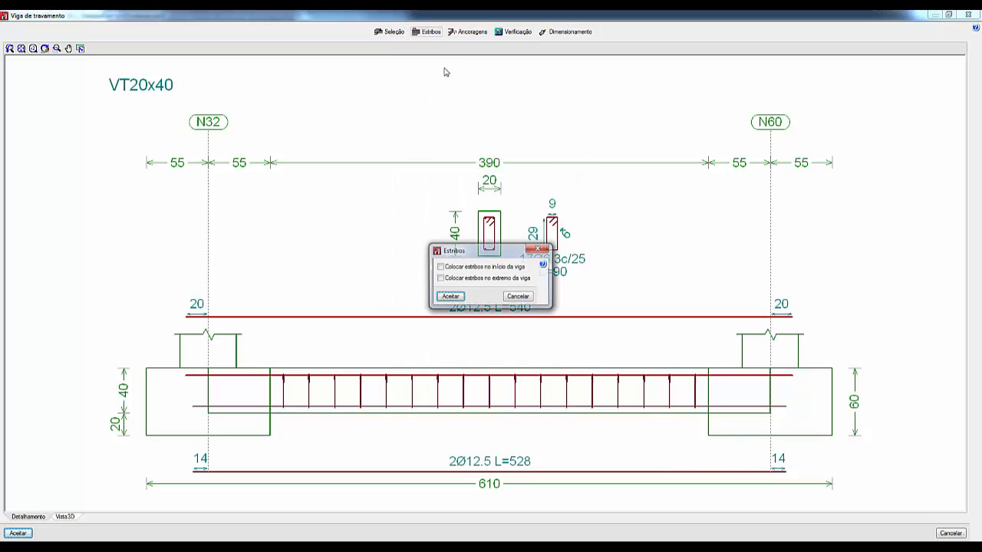
left_click(511, 300)
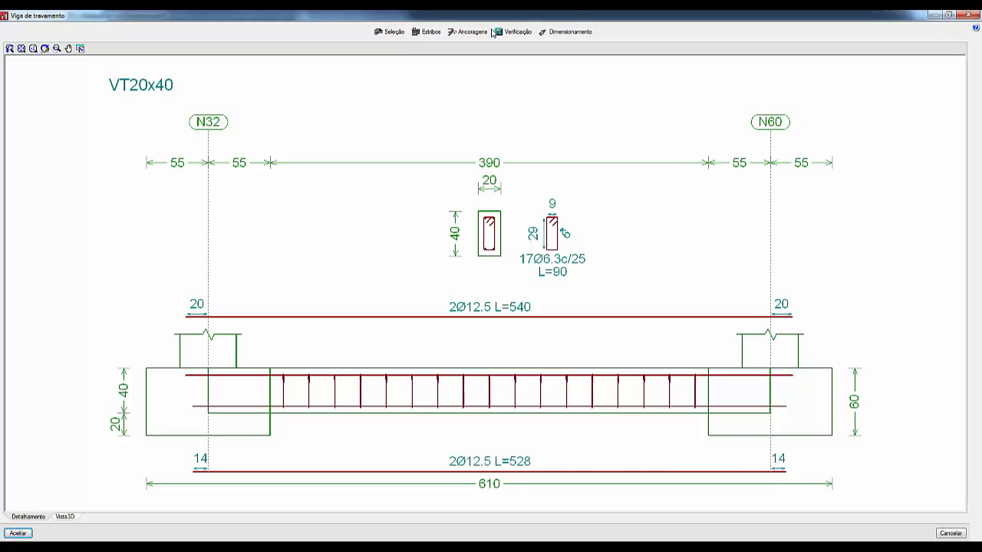
Step: Verify the tie beam, view its full verification report, and close the report
left_click(525, 32)
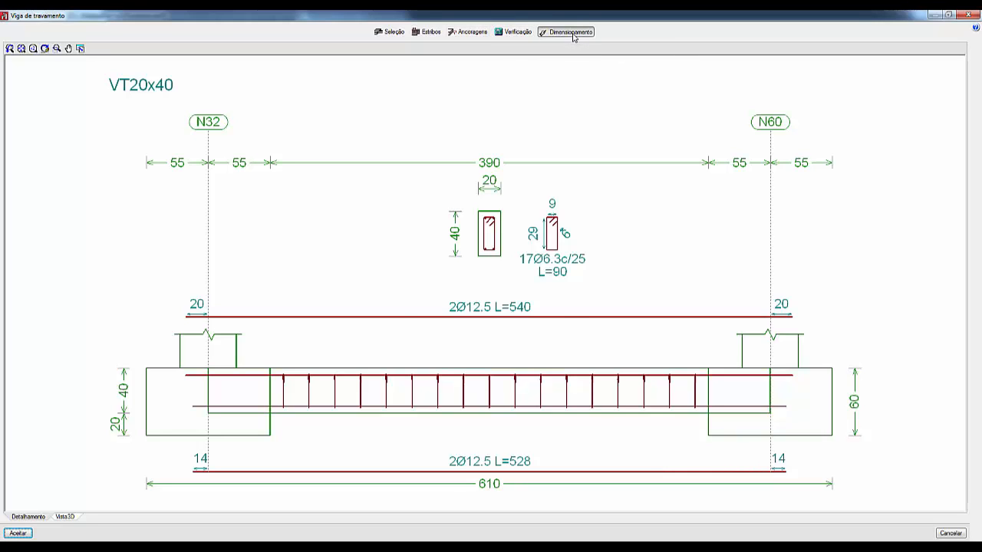
left_click(489, 302)
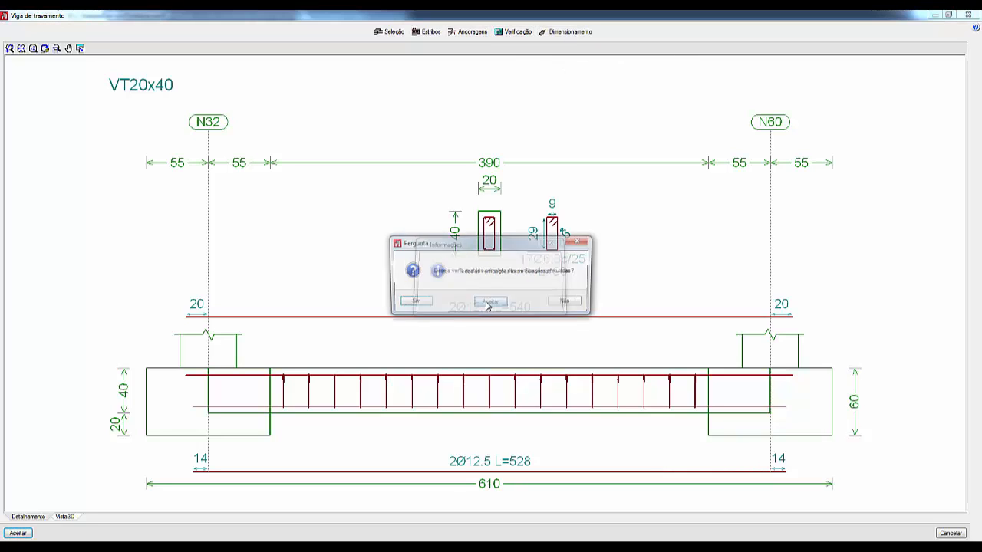
left_click(428, 304)
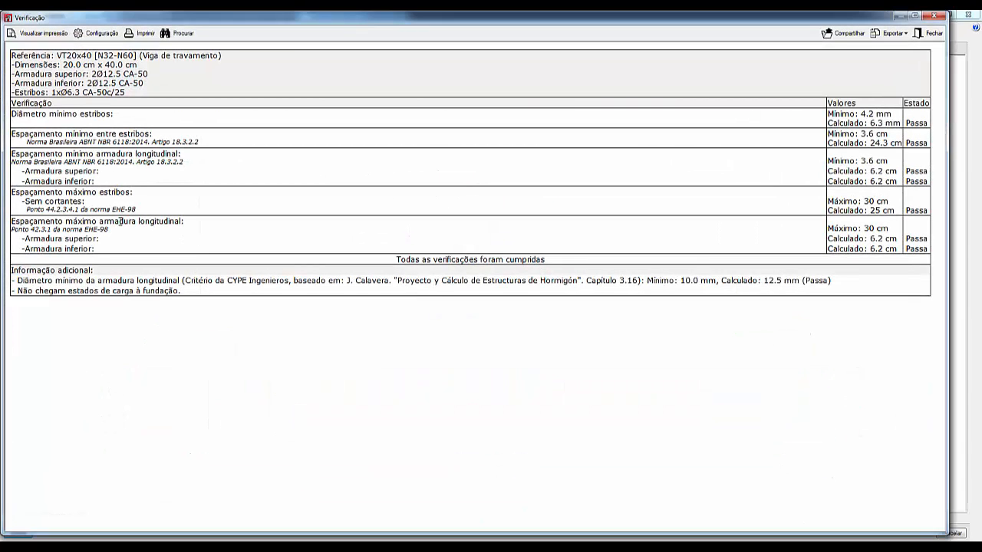
left_click(929, 32)
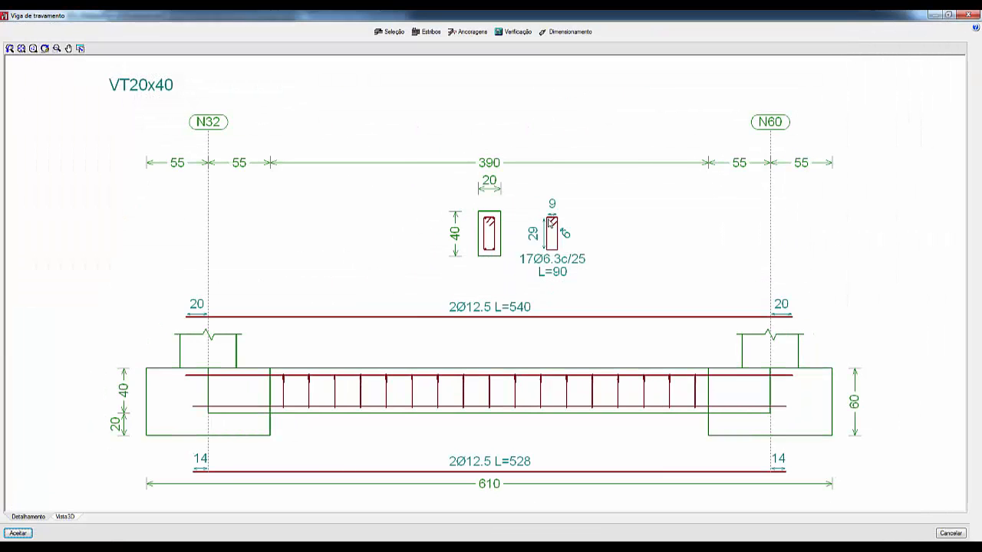
Step: Inspect the tie beam and its reinforcement in the 3D view and close the beam editor
left_click(63, 520)
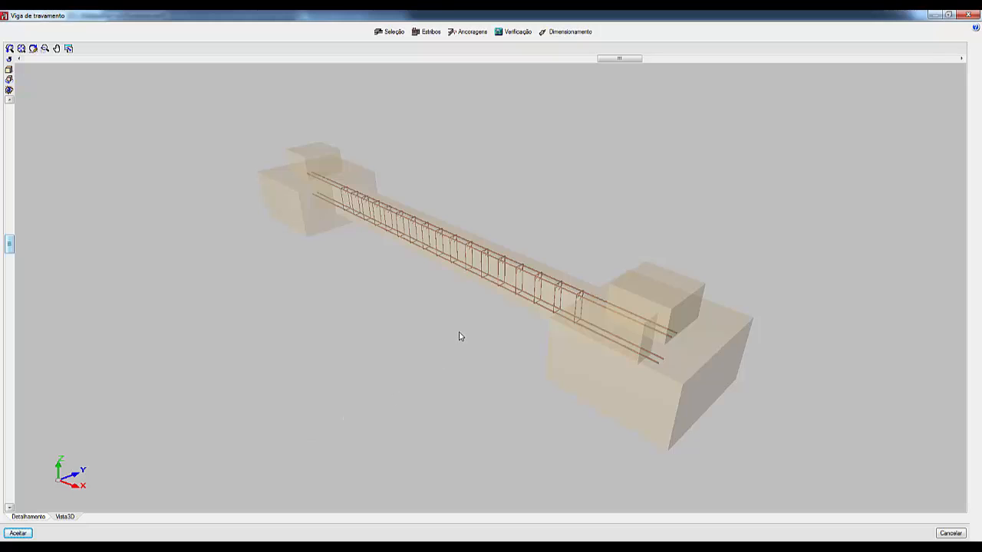
left_click_drag(461, 335, 500, 351)
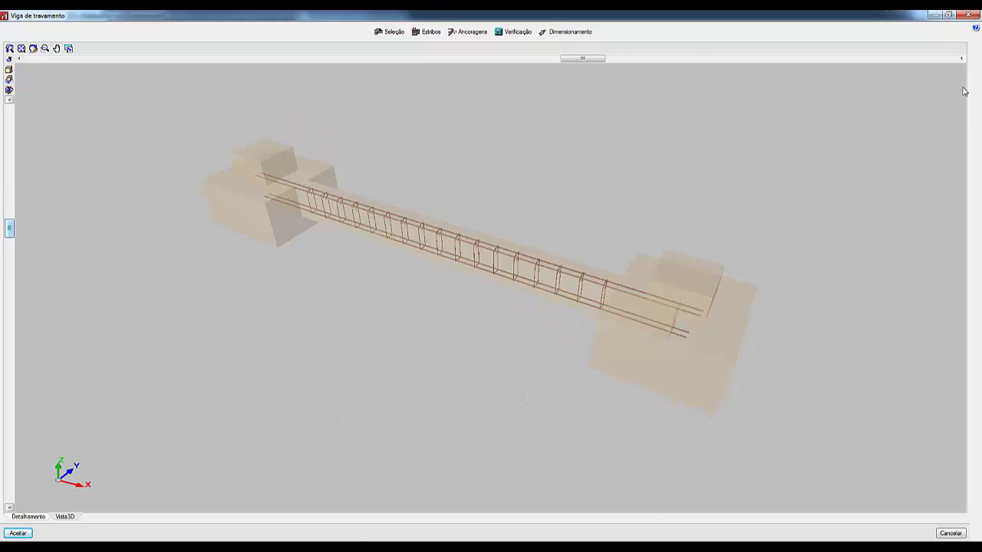
left_click(968, 15)
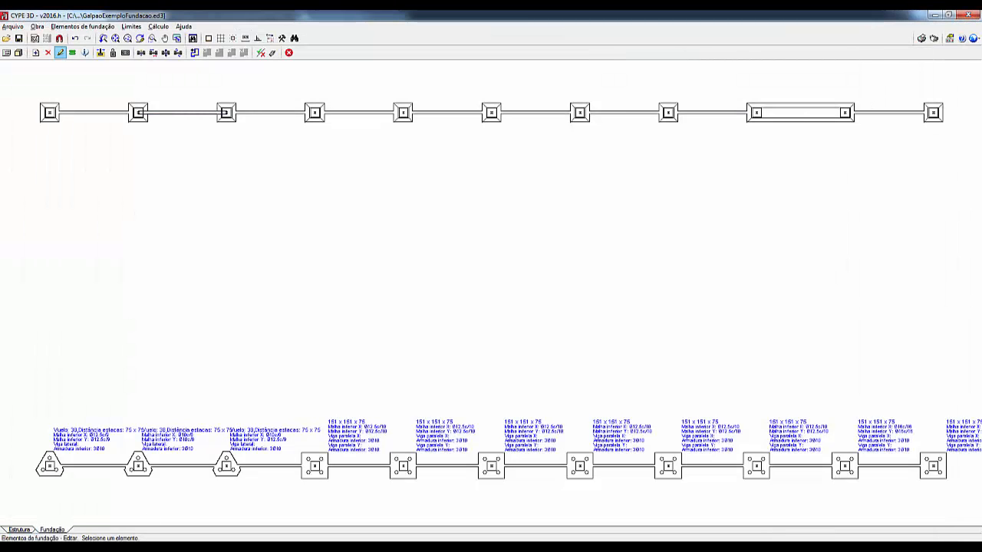
Step: Switch to the structure model, open the leftmost column's base connection (Tipo 1) for full-screen editing, and accept its base plate dimensions
left_click(19, 530)
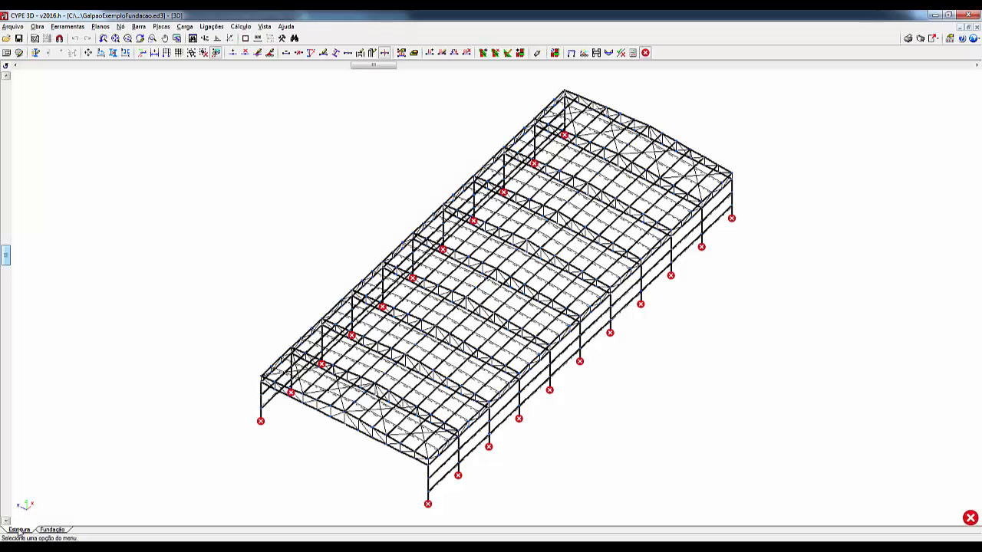
left_click(221, 28)
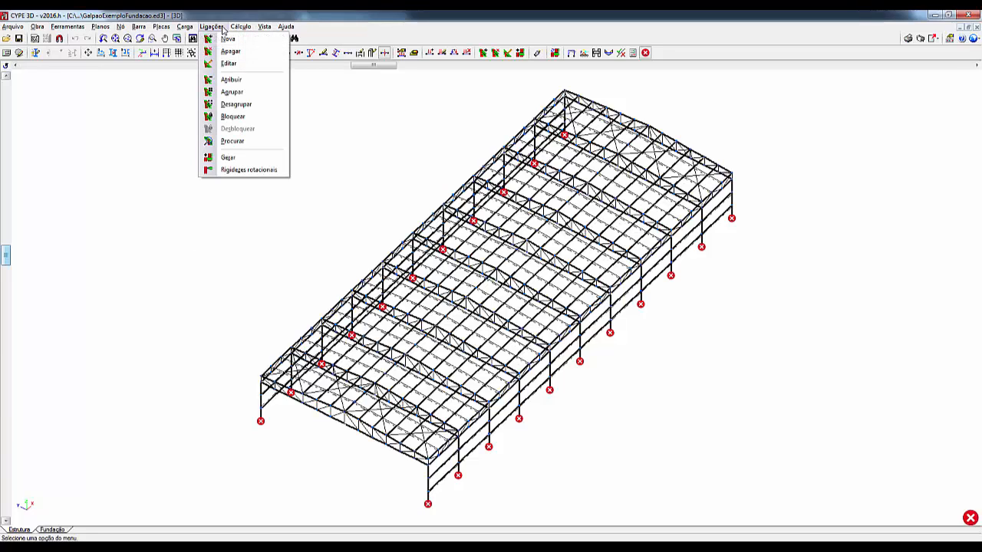
left_click(260, 422)
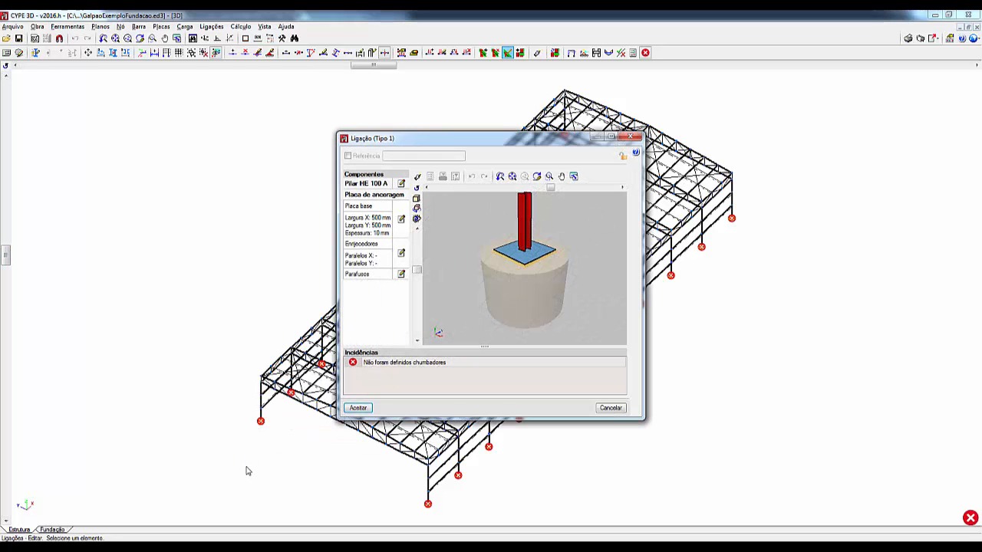
left_click(617, 139)
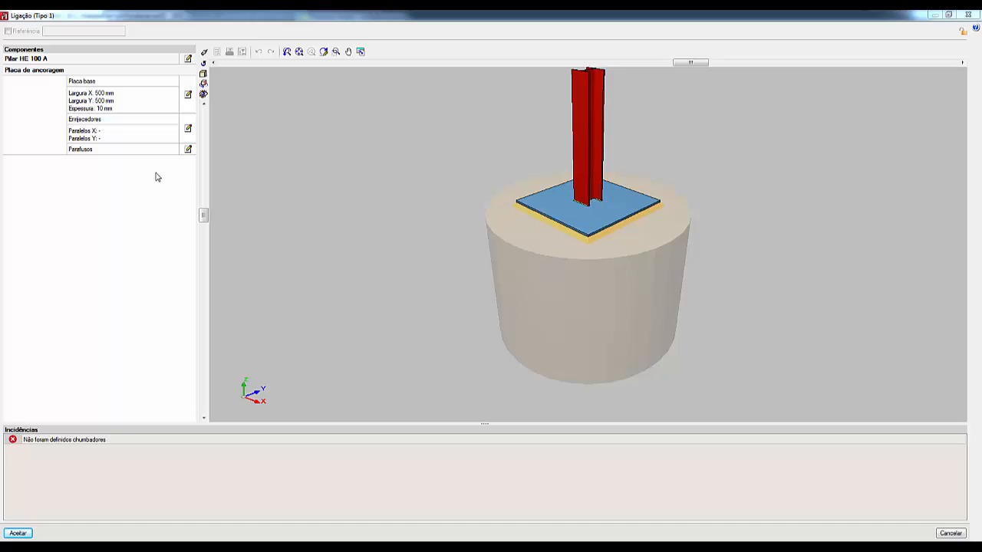
left_click(188, 94)
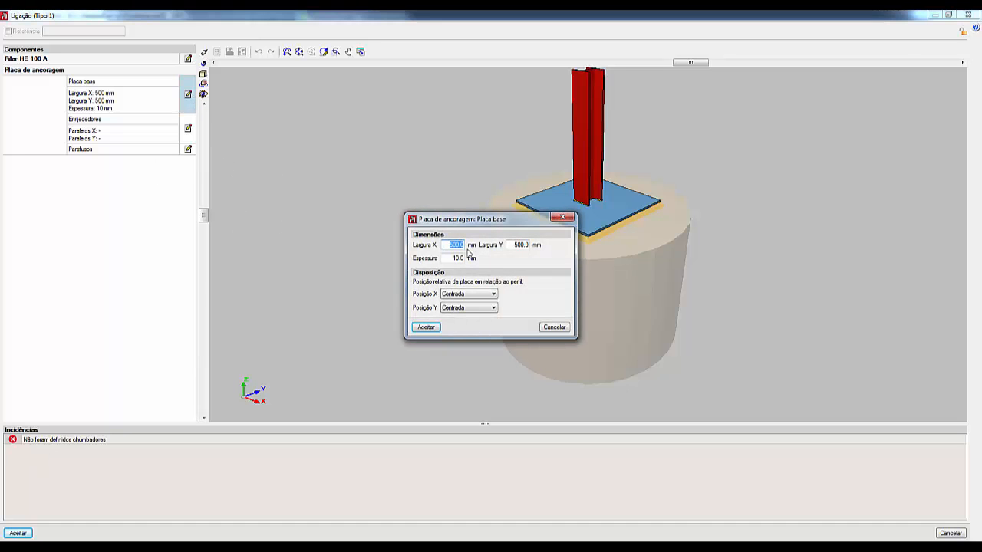
left_click(426, 328)
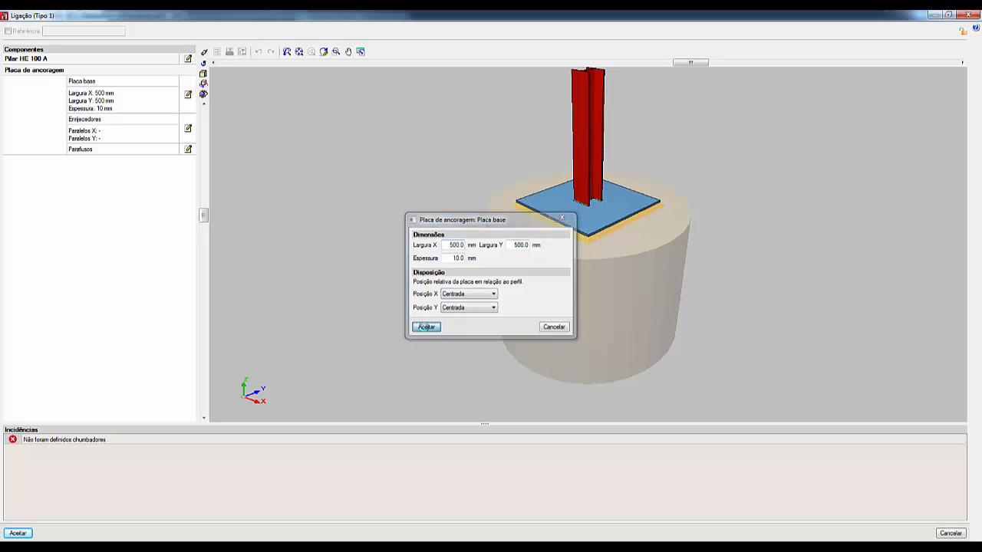
Step: Set the anchor plate's stiffeners to 2 parallel to X and 2 parallel to Y
left_click(188, 128)
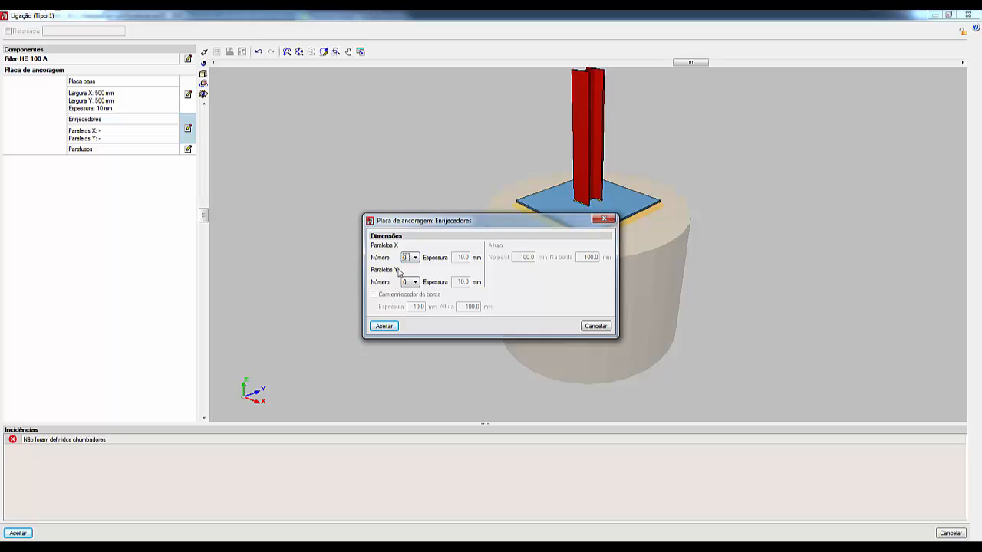
left_click(410, 258)
left_click(407, 281)
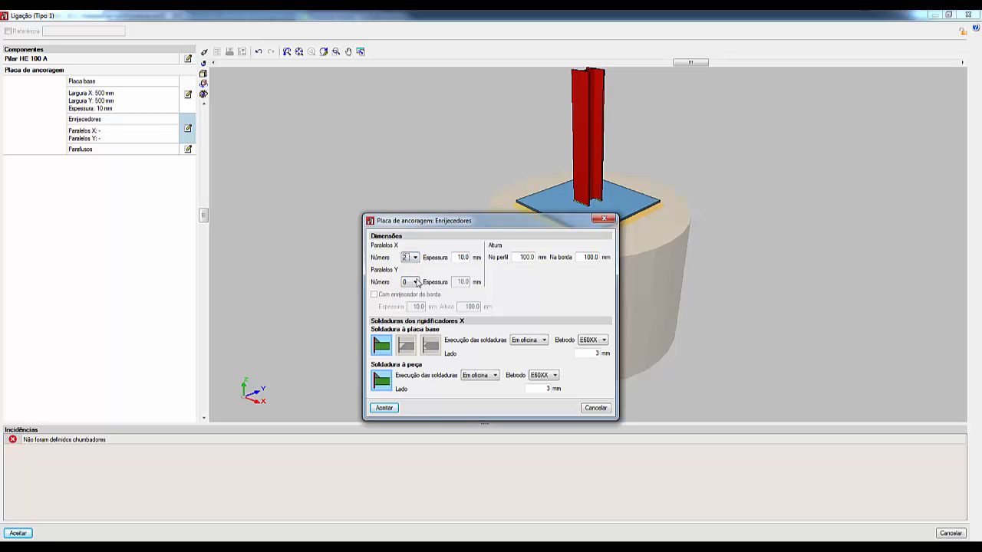
left_click(409, 281)
left_click(410, 305)
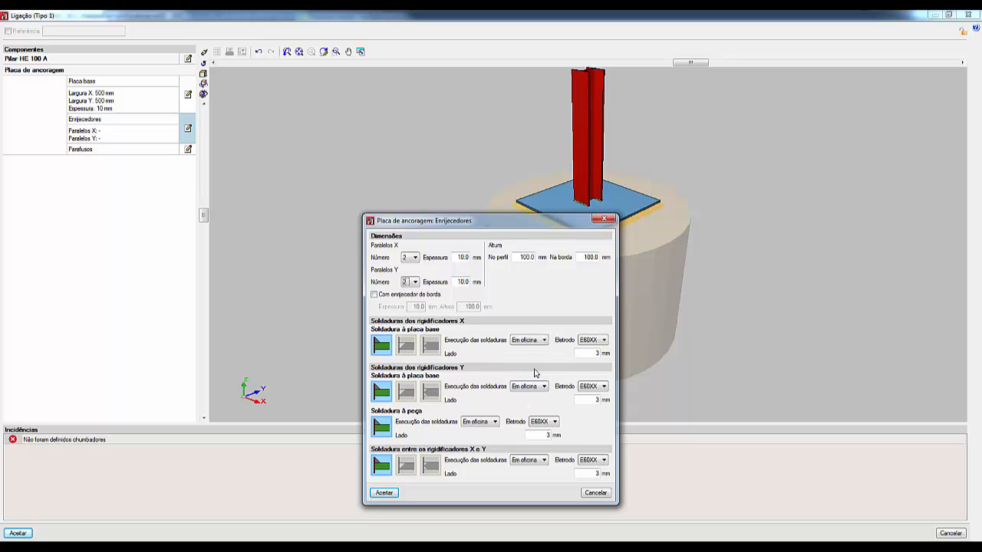
Step: Set the stiffener weld legs at the base plate, at the column, and between the X and Y stiffeners to 10 mm, and accept
left_click(593, 354)
type("10")
left_click_drag(587, 397, 628, 404)
left_click_drag(546, 435, 577, 438)
type("10")
left_click_drag(577, 473, 657, 478)
type("10")
left_click(385, 493)
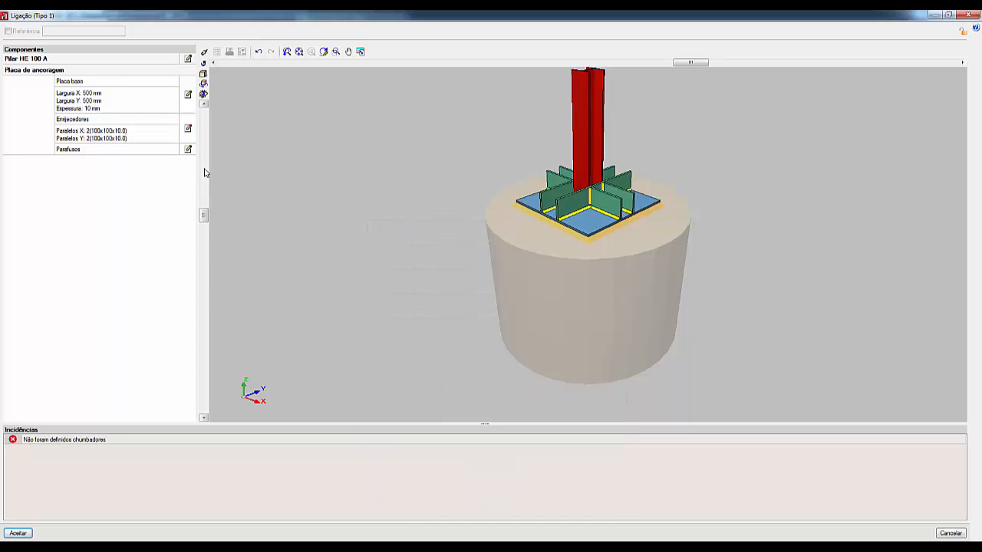
Step: Edit the anchor plate's bolts, setting the anchor diameter to 16 mm and keeping the 180-degree bend anchorage
left_click(188, 150)
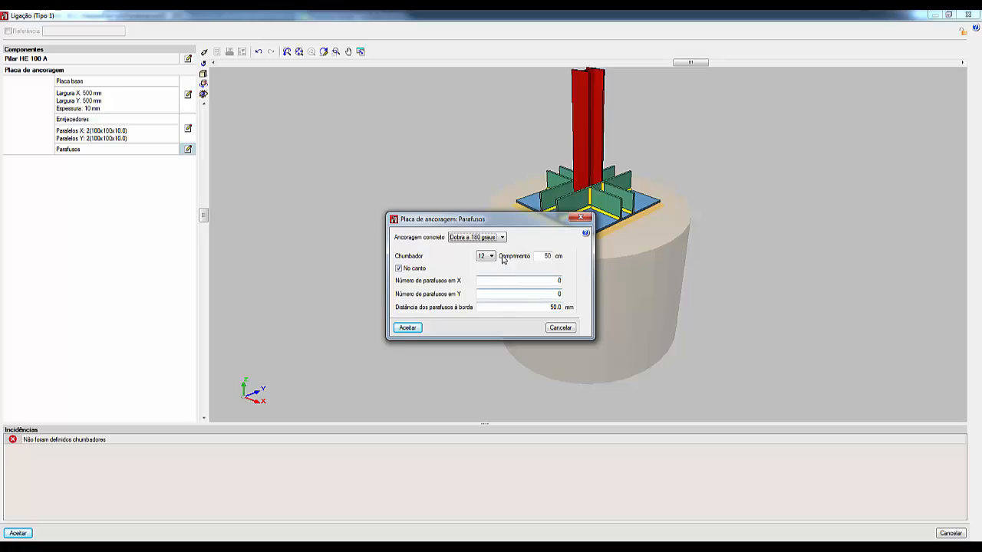
left_click(521, 279)
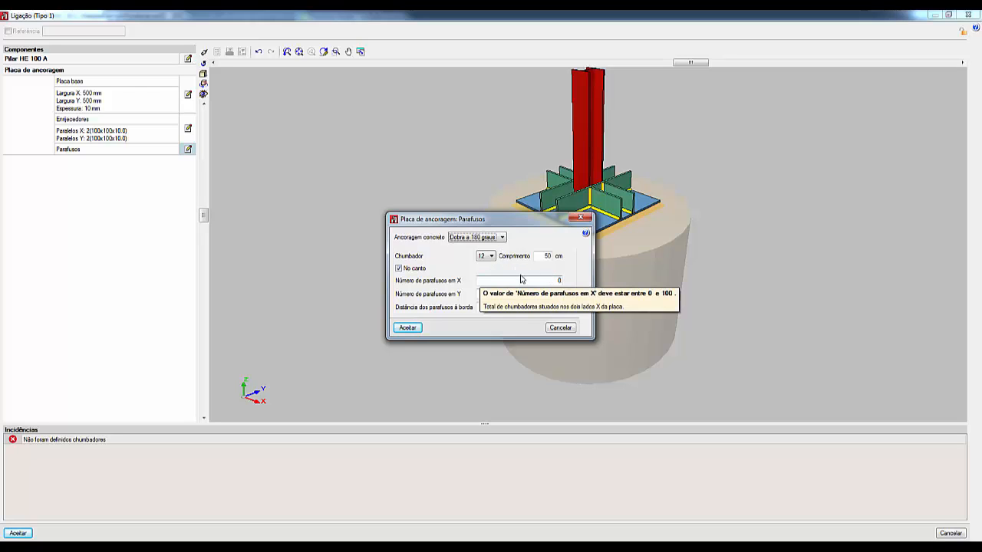
left_click(492, 256)
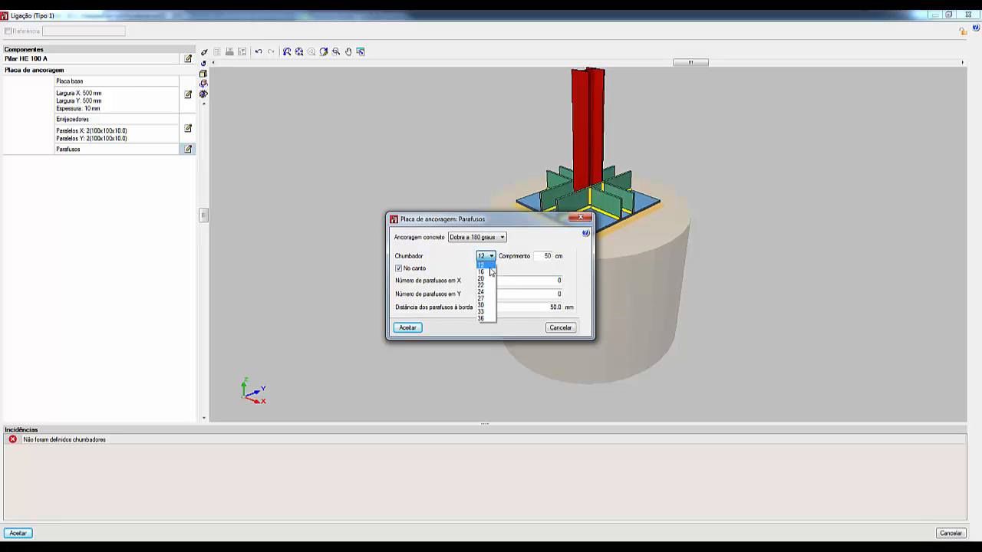
left_click(491, 271)
left_click(502, 238)
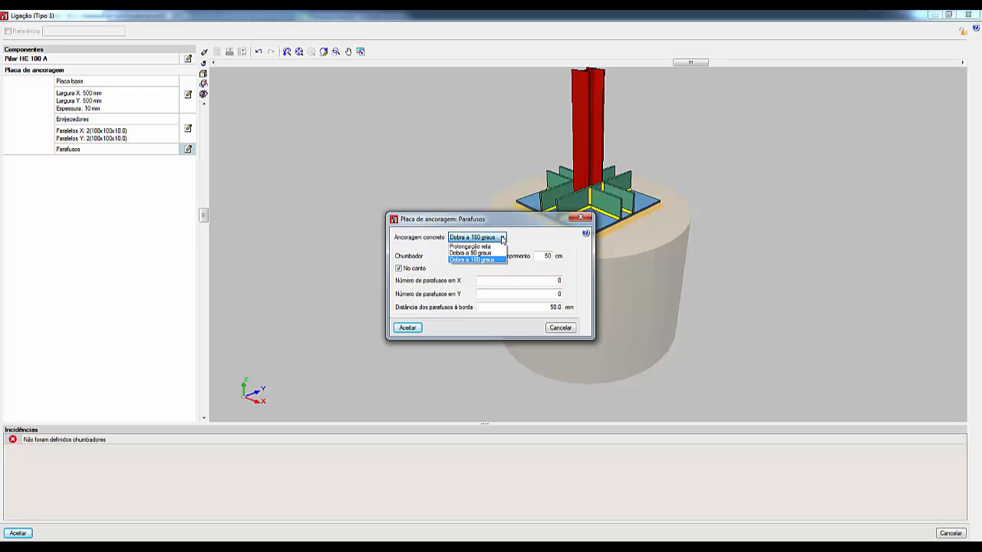
left_click(546, 291)
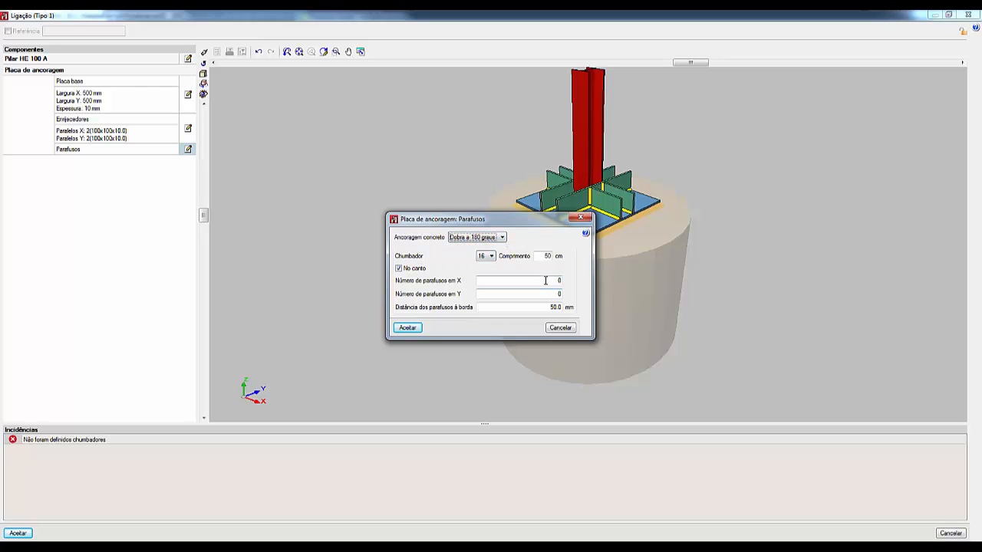
Step: Set the number of anchor bolts to 2 in X and 2 in Y, and accept the bolt settings
left_click(545, 280)
type("2")
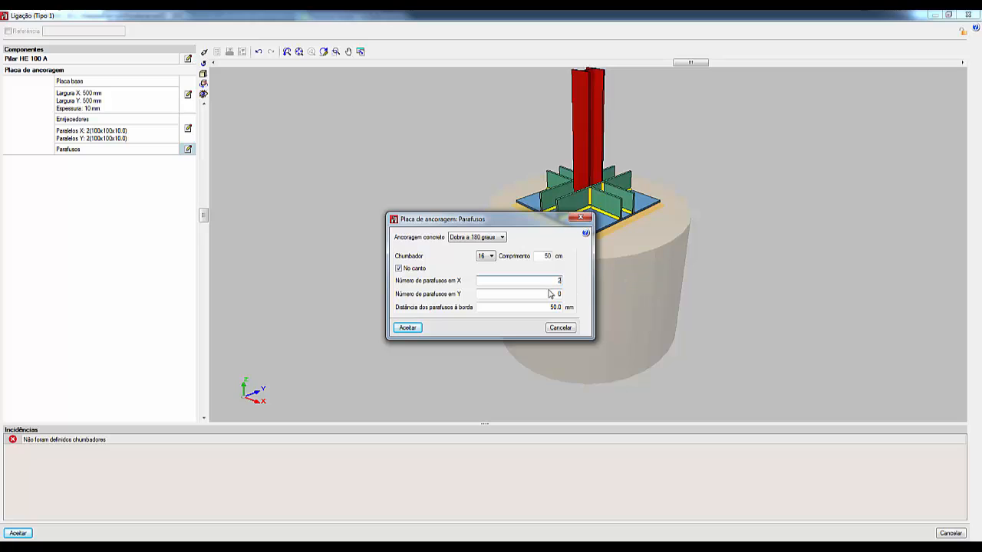
type("2")
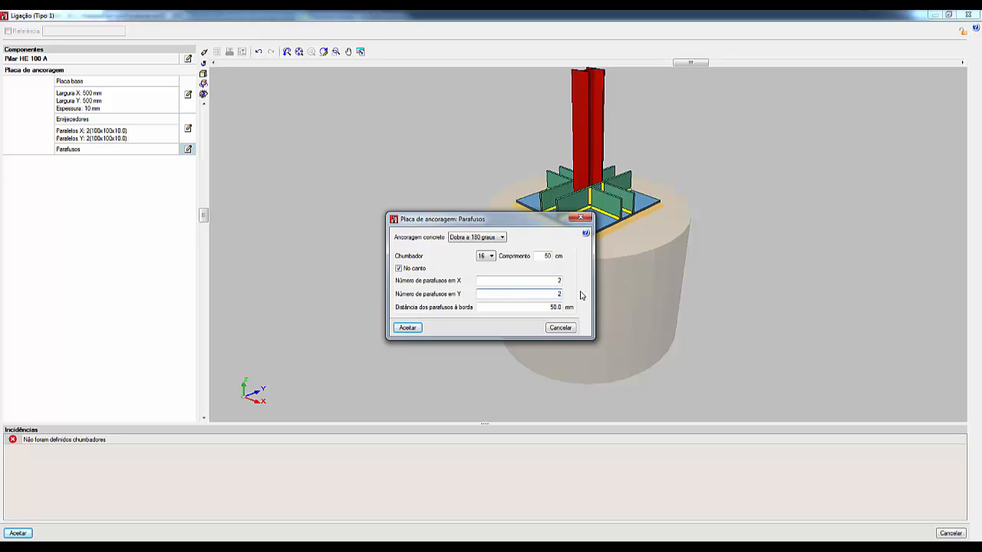
left_click(407, 328)
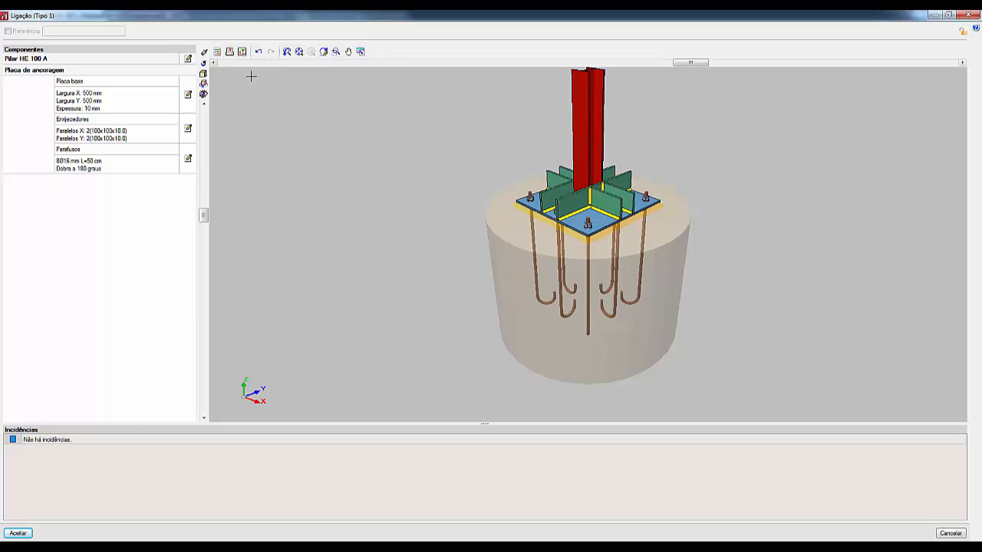
Step: Open the connection's verification and review the HE 100 A column's weld check and the anchor plate's resistance and weld checks
left_click(217, 52)
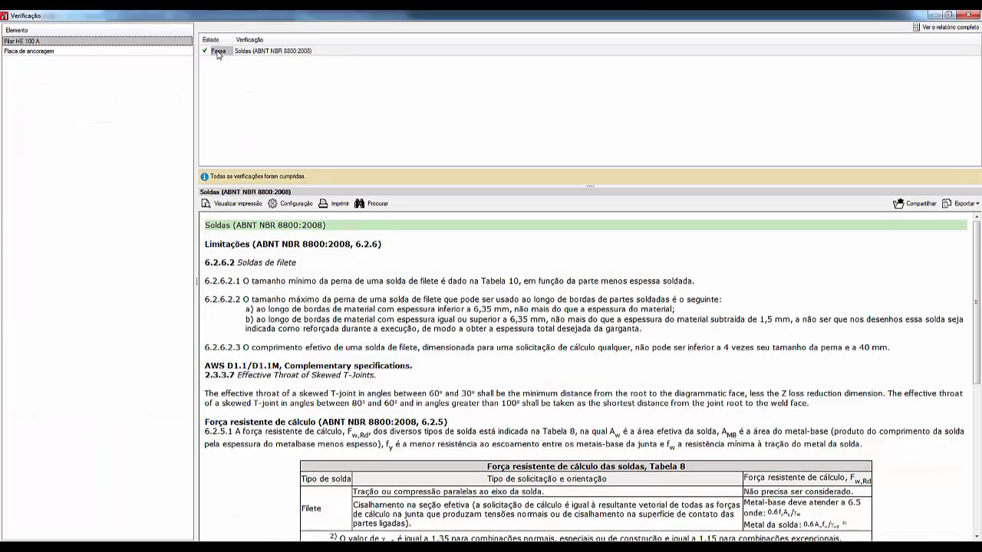
left_click(38, 52)
left_click(40, 42)
left_click(24, 52)
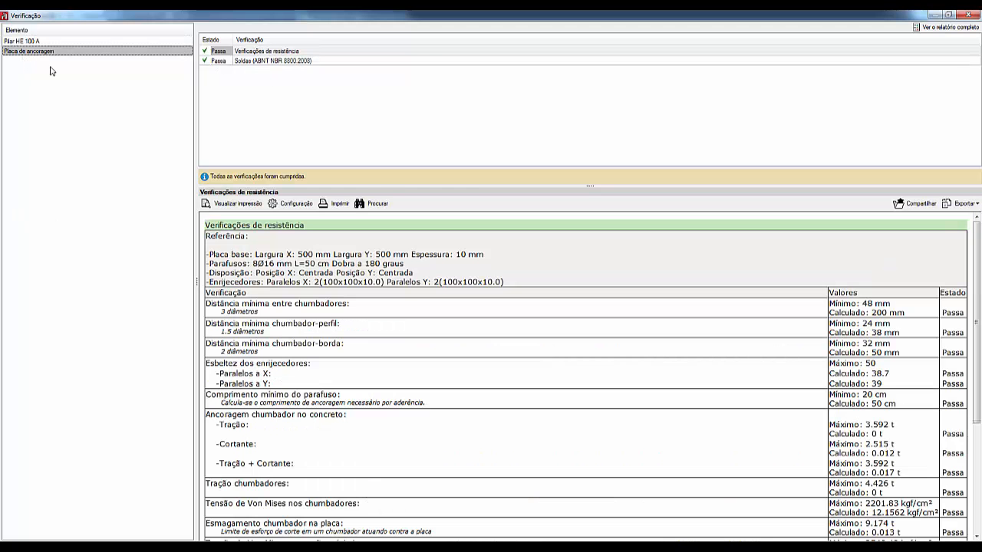
mouse_move(979, 244)
left_mouse_down()
mouse_move(980, 377)
mouse_move(980, 244)
left_mouse_up()
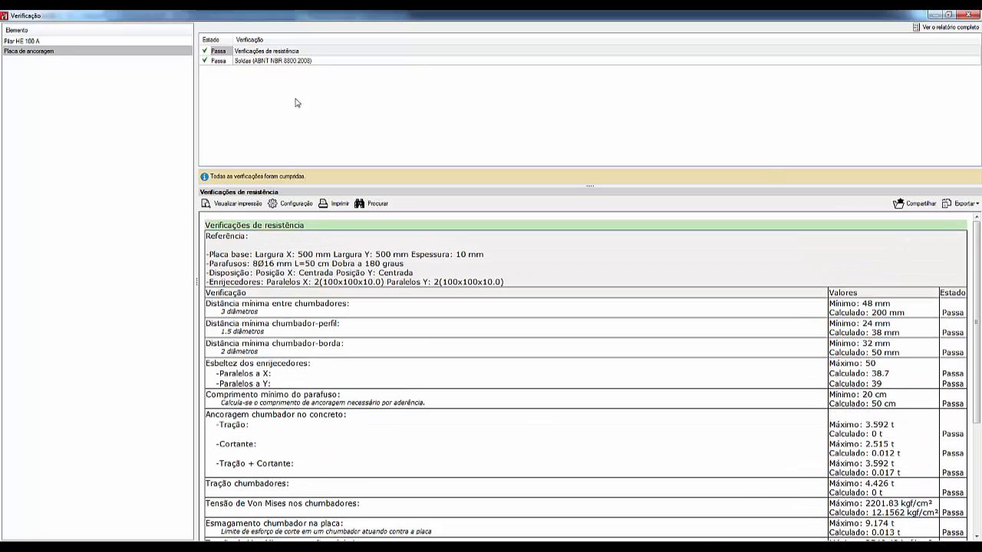
left_click(246, 61)
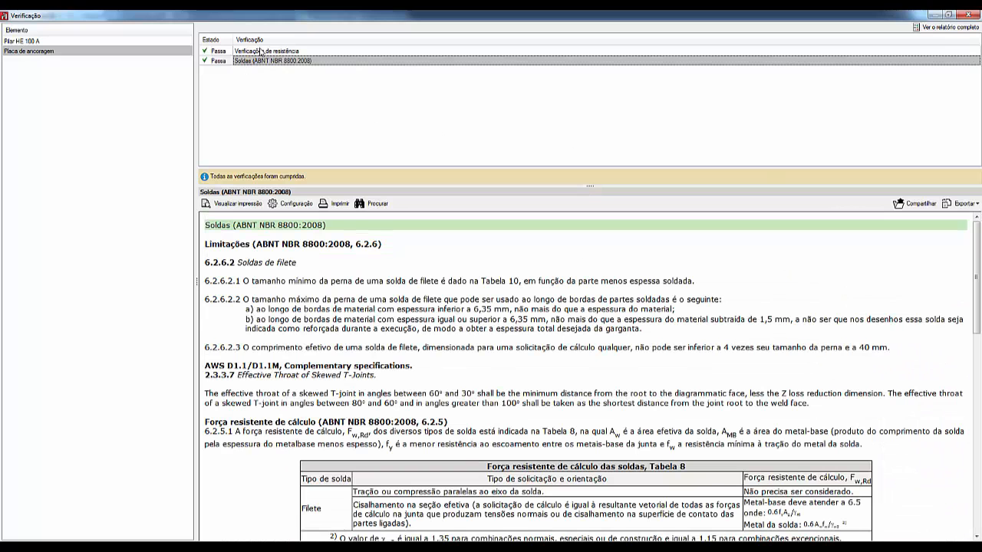
mouse_move(971, 265)
left_mouse_down()
mouse_move(977, 472)
mouse_move(977, 272)
left_mouse_up()
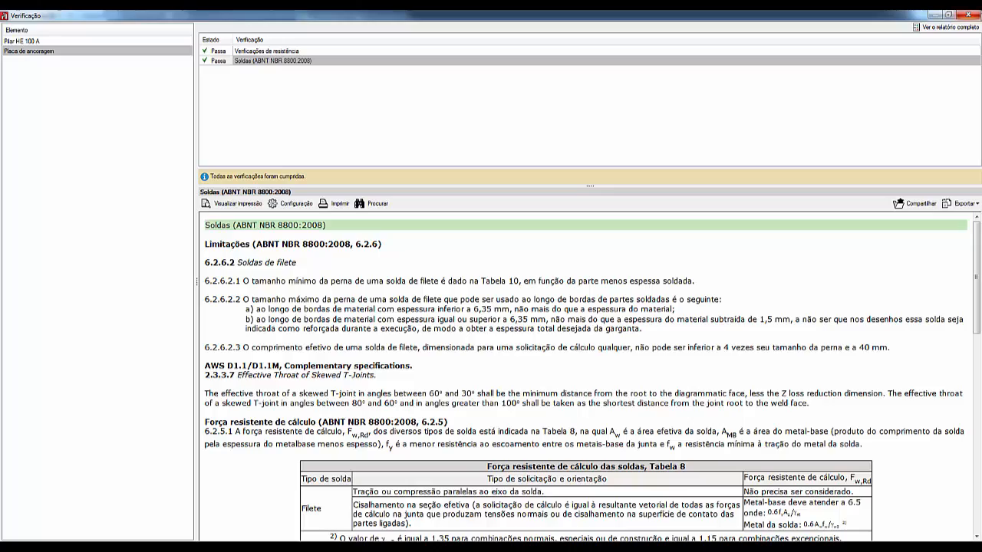
Step: Read through the complete verification report, and close both the report and the verification window
left_click(944, 27)
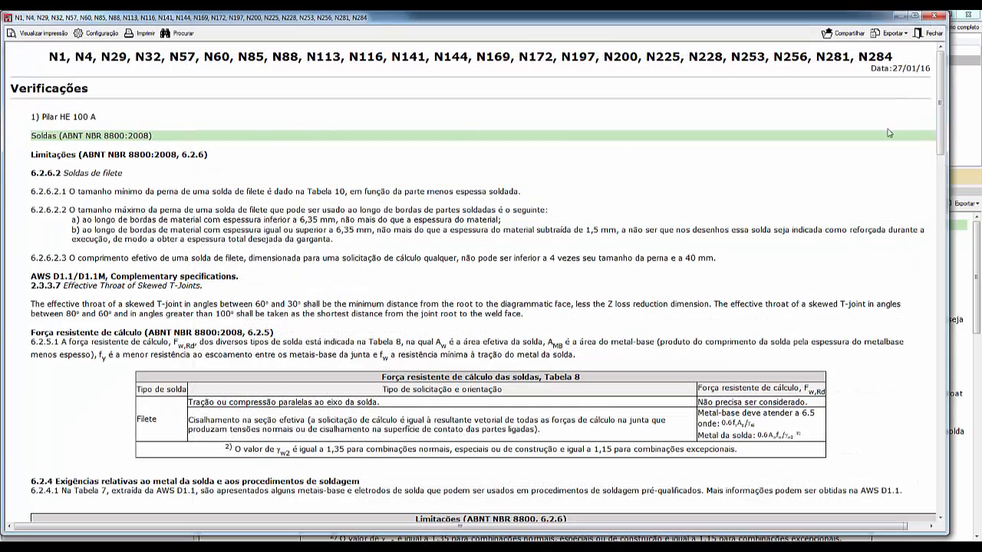
left_click_drag(944, 69, 978, 57)
left_click(930, 33)
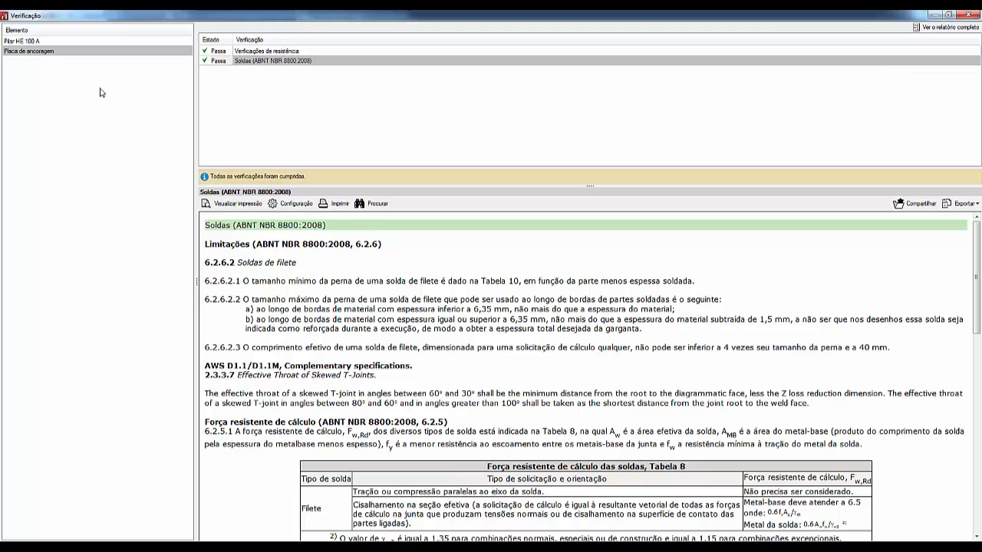
left_click(970, 15)
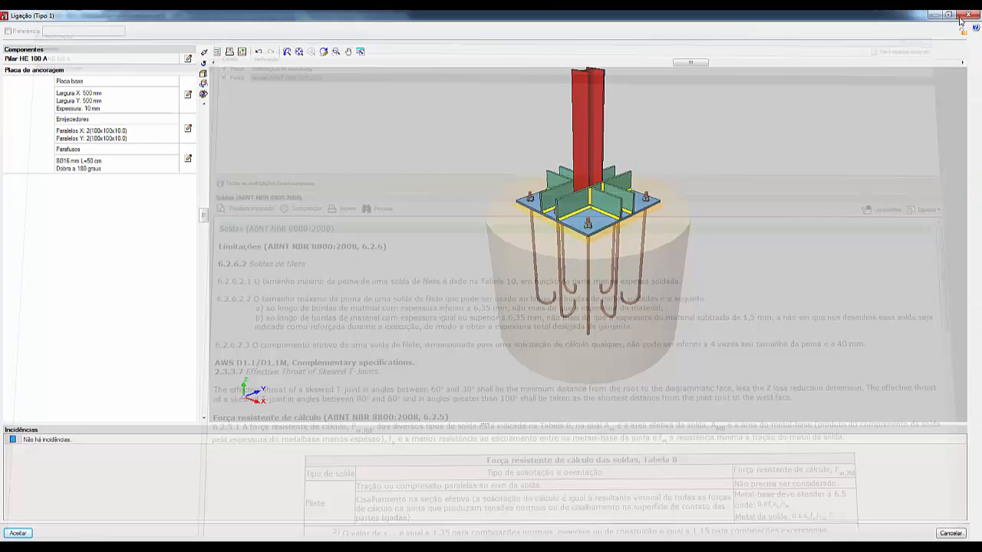
Step: Open the complete node listing, read it from the connection detail down to the material quantities, and close it
left_click(233, 55)
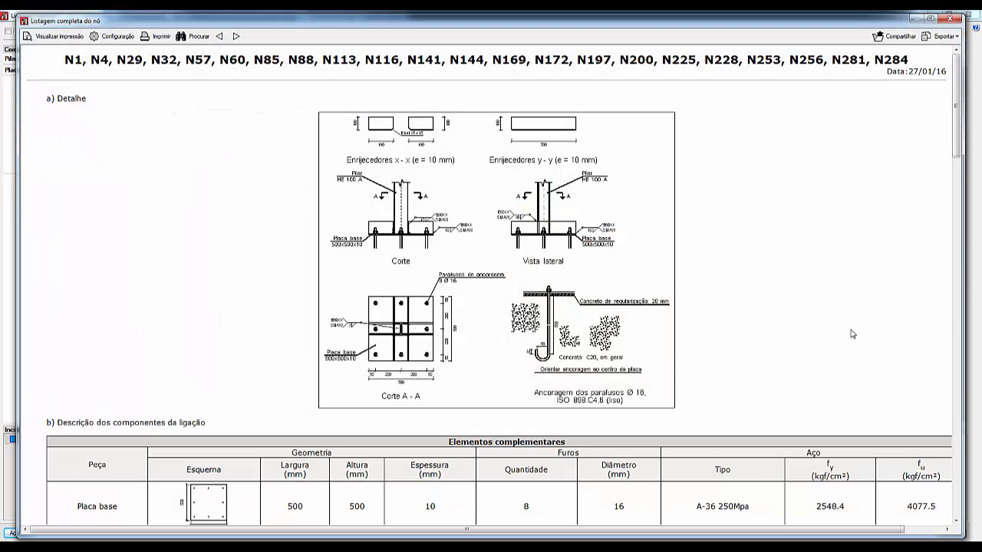
left_click_drag(956, 115, 972, 497)
left_click(950, 18)
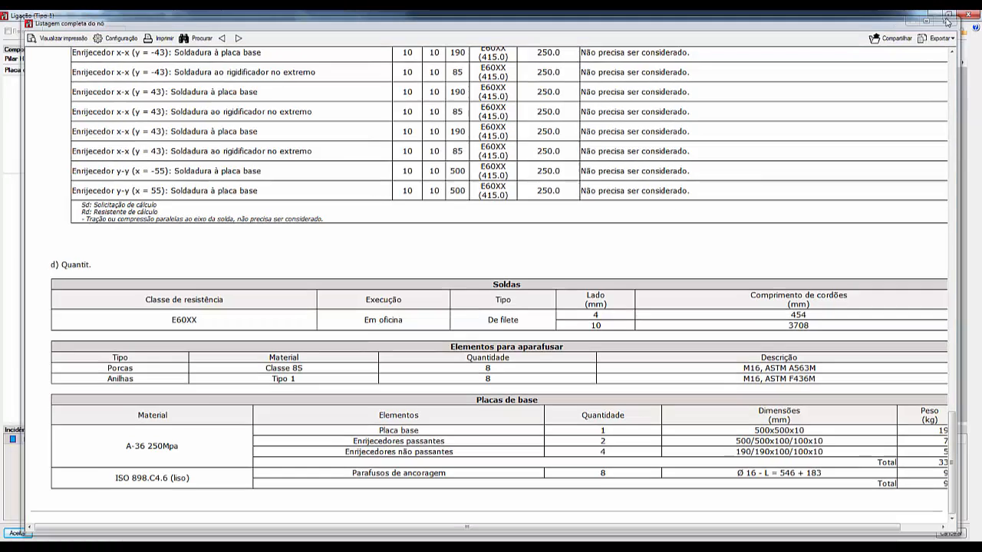
Step: Inspect the base plate connection's detail drawing at full-screen size and close it
left_click(242, 51)
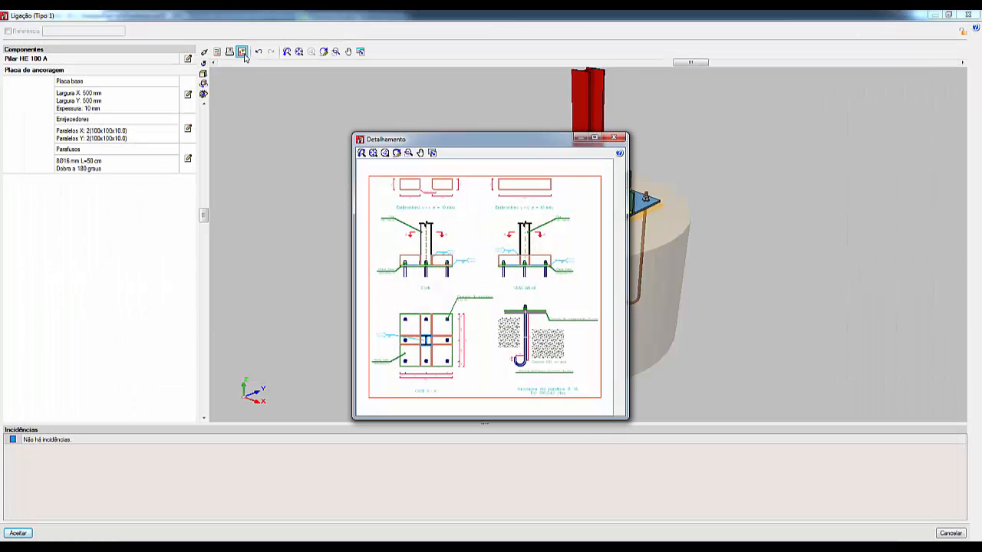
left_click(595, 138)
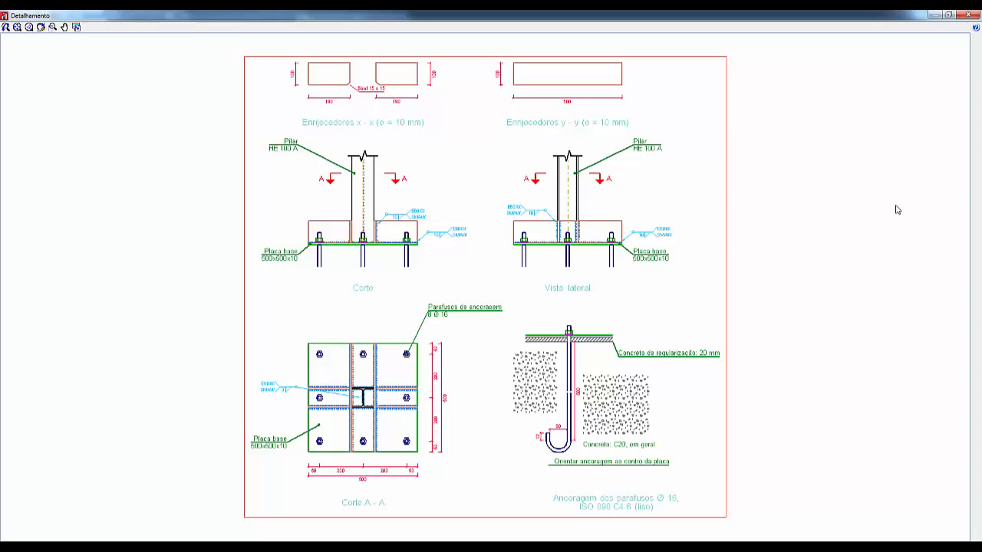
left_click(967, 14)
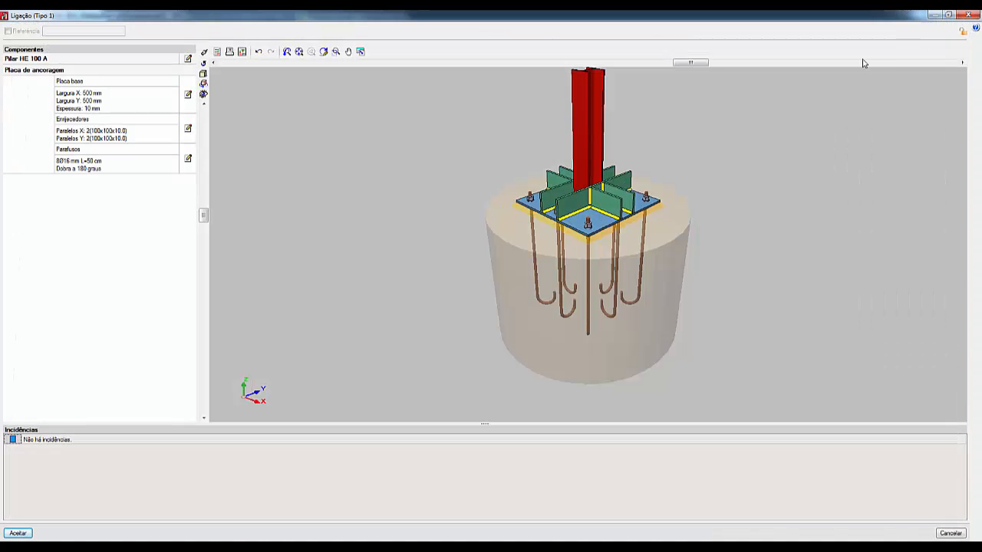